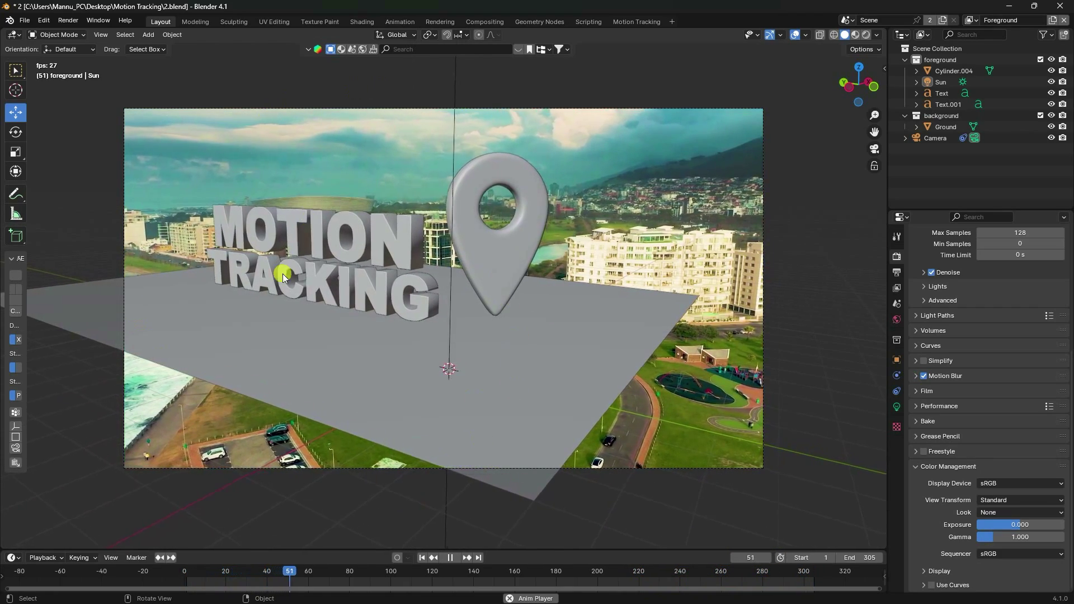
Stop the animation playback, review the final render of the finished text and pin scene, and close the render view
{"action": "left_click", "coordinate": [453, 558]}
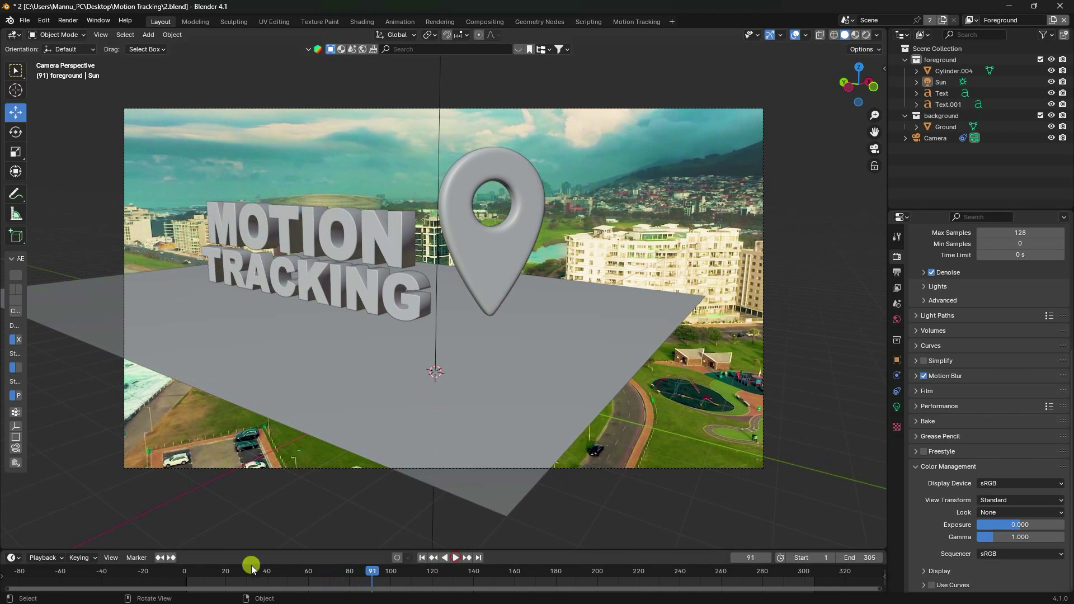
{"action": "mouse_move", "coordinate": [142, 591]}
{"action": "left_click", "coordinate": [204, 537]}
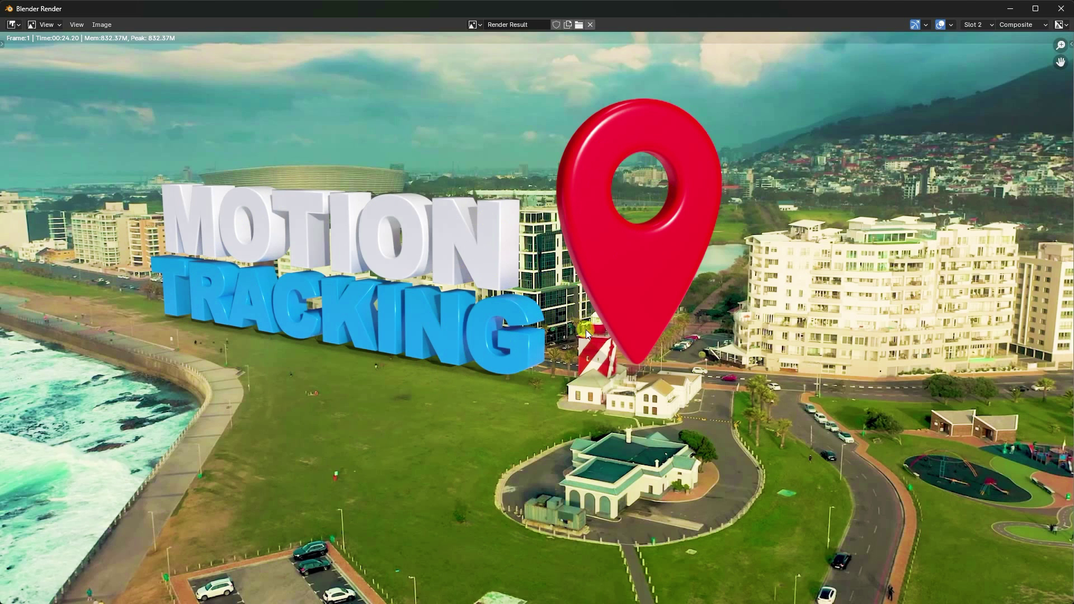
{"action": "left_click", "coordinate": [1060, 9]}
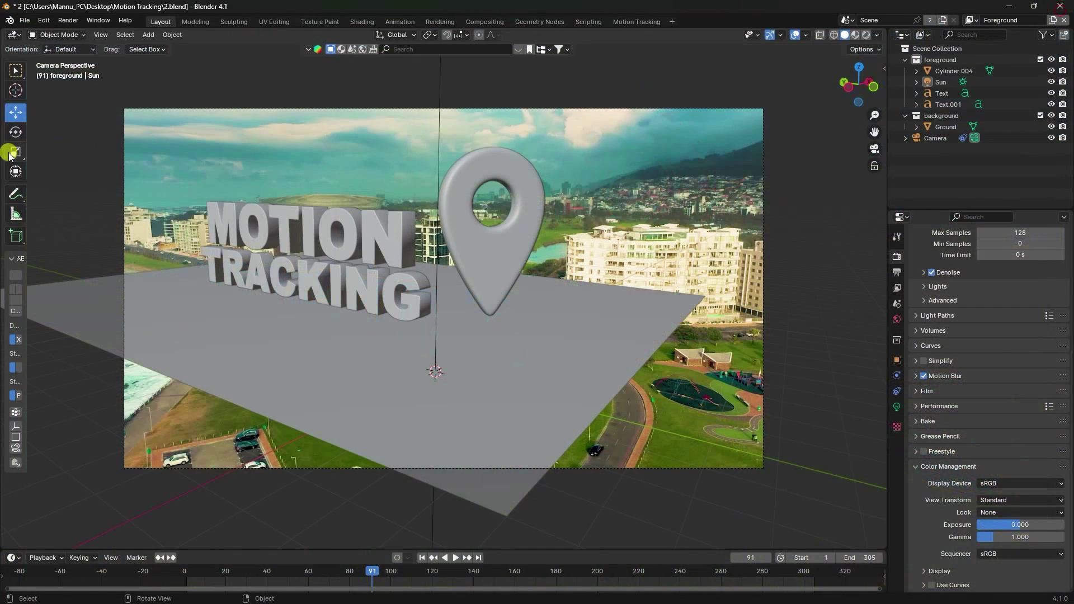
Create a new General file and delete the default camera, cube and light
{"action": "left_click", "coordinate": [25, 21]}
{"action": "mouse_move", "coordinate": [67, 33]}
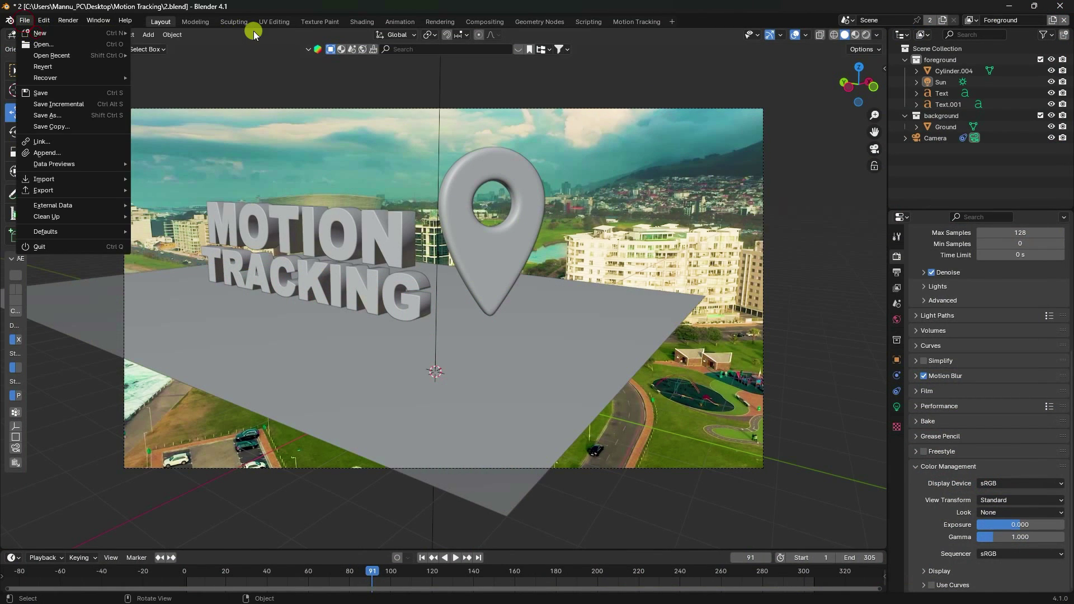
{"action": "left_click", "coordinate": [200, 29]}
{"action": "left_click", "coordinate": [578, 331]}
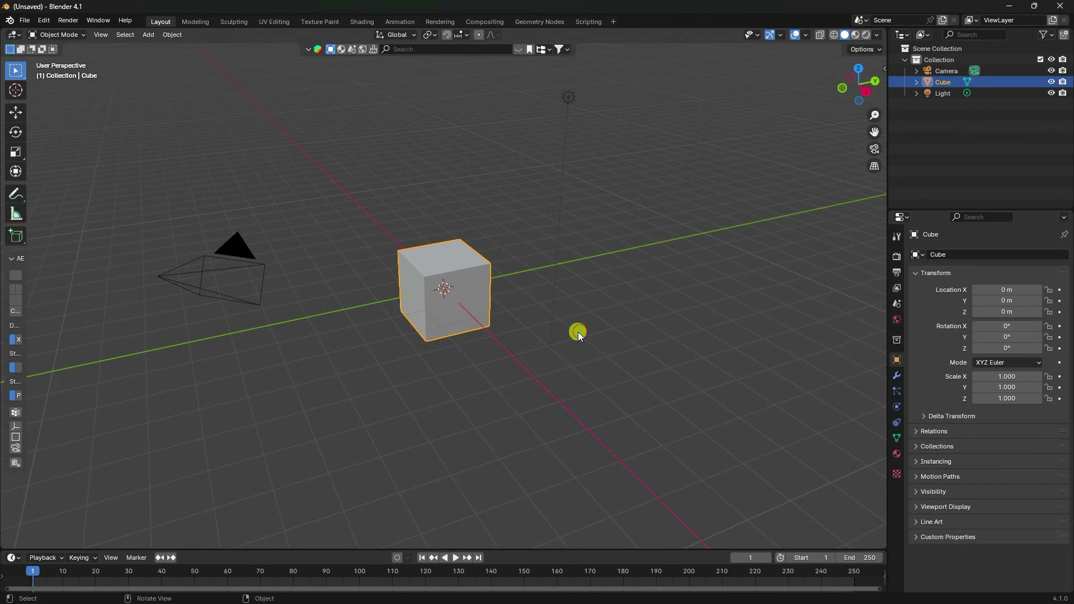
{"action": "left_click_drag", "start_coordinate": [70, 163], "coordinate": [619, 334]}
{"action": "key", "text": "Delete"}
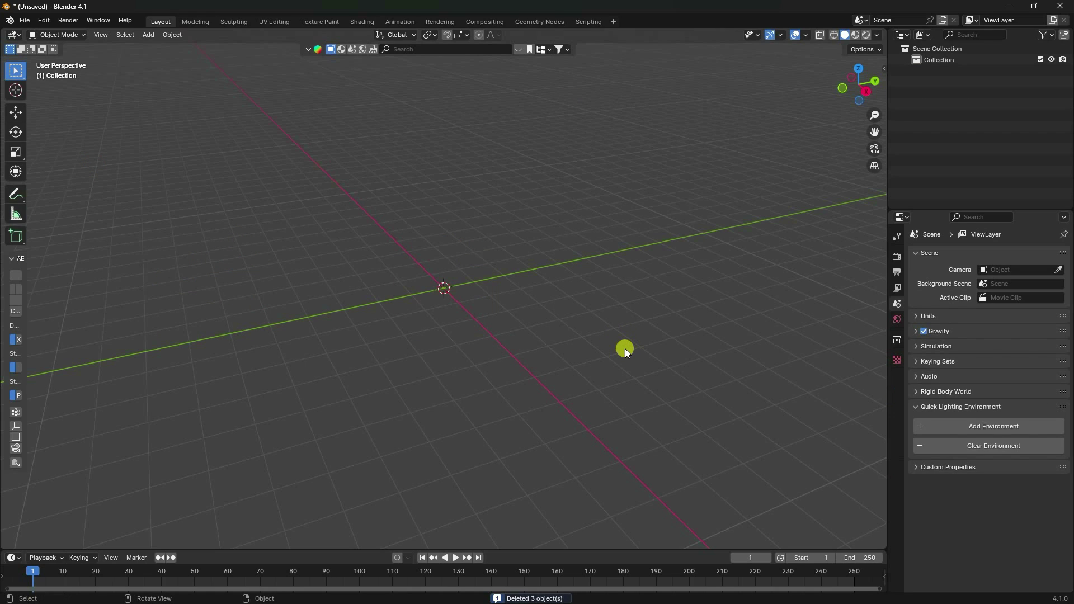
Add the VFX Motion Tracking workspace
{"action": "left_click", "coordinate": [615, 20]}
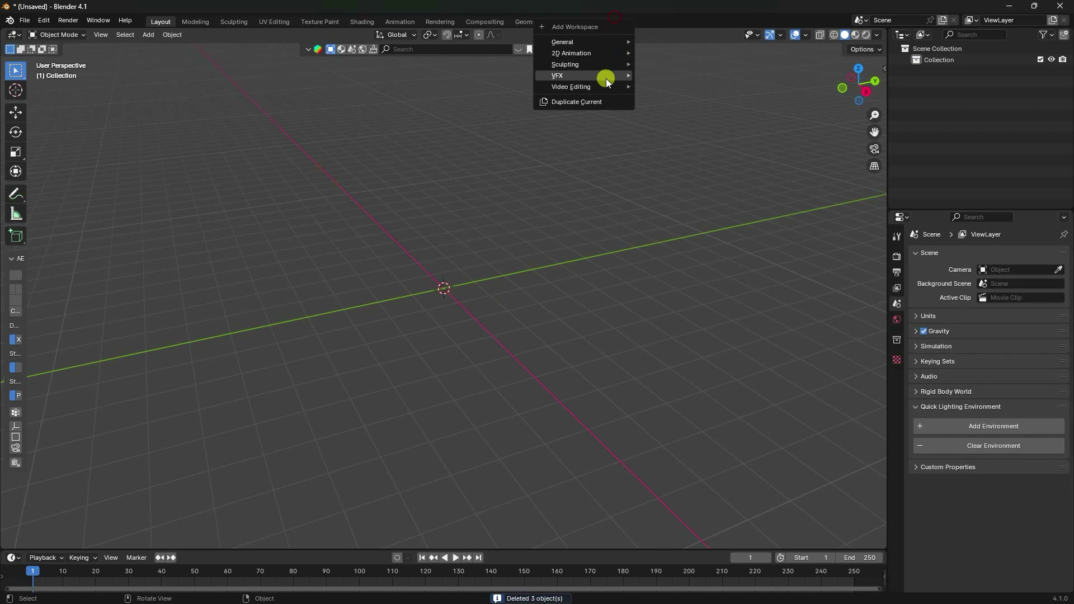
{"action": "mouse_move", "coordinate": [605, 78]}
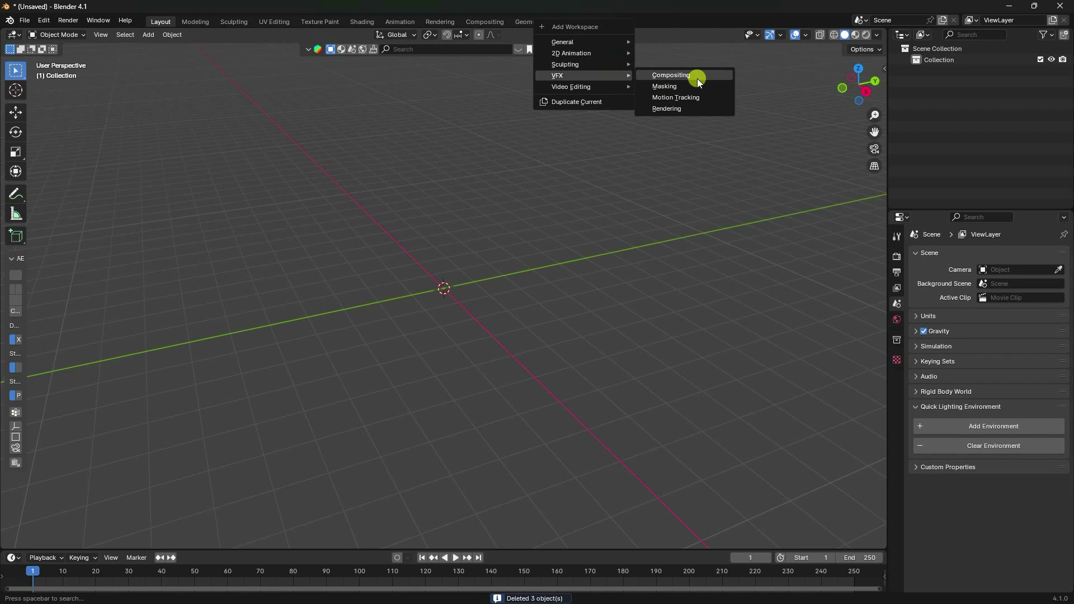
{"action": "left_click", "coordinate": [667, 99]}
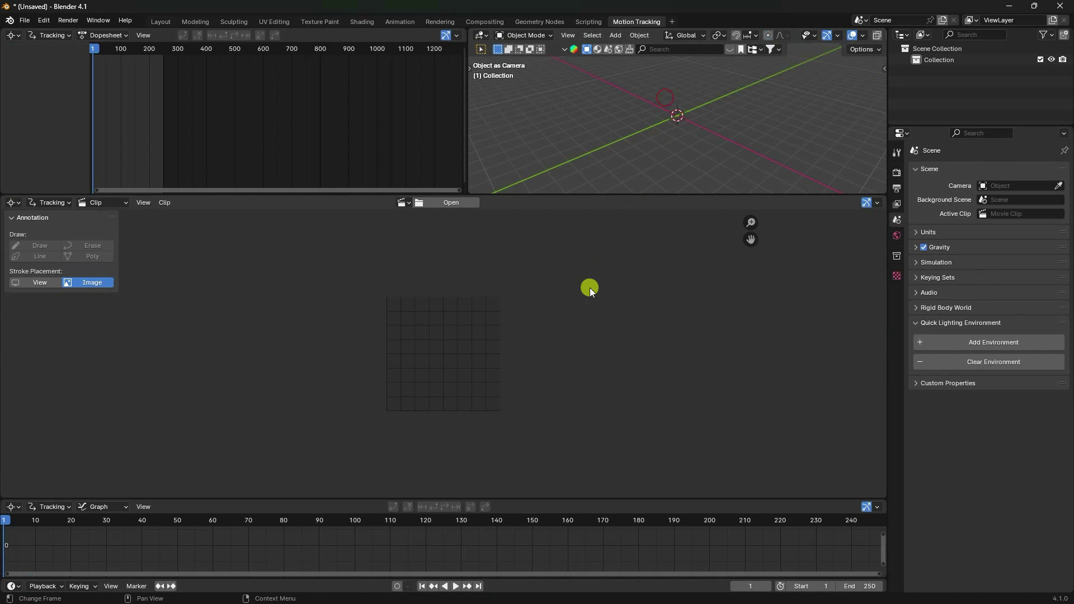
Join the dopesheet and 3D viewport areas so the 3D viewport spans the full width above the clip editor
{"action": "right_click", "coordinate": [468, 128]}
{"action": "left_click", "coordinate": [431, 153]}
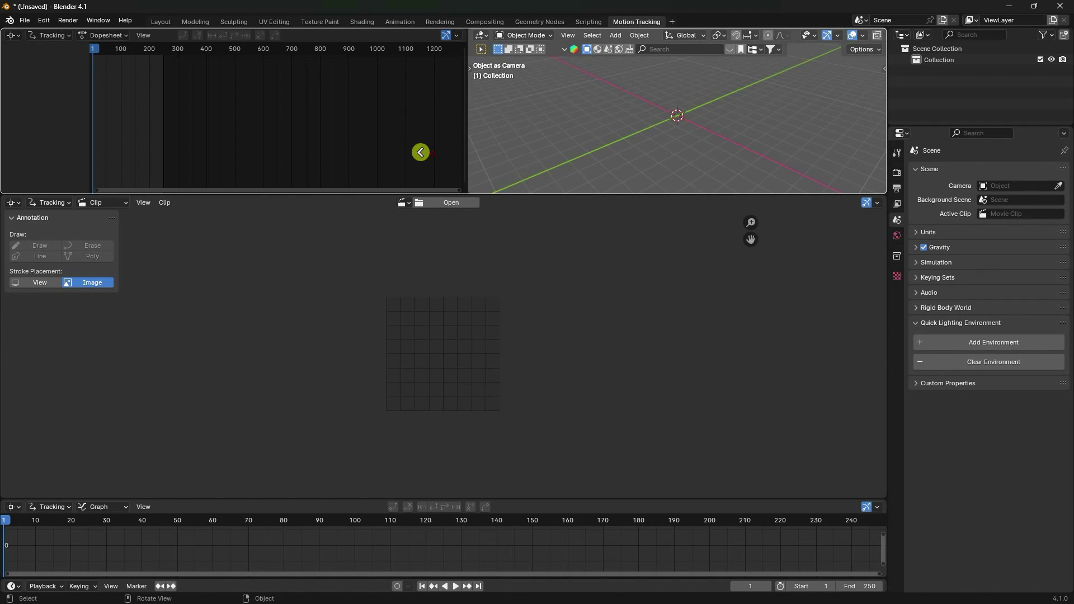
{"action": "left_click", "coordinate": [286, 133]}
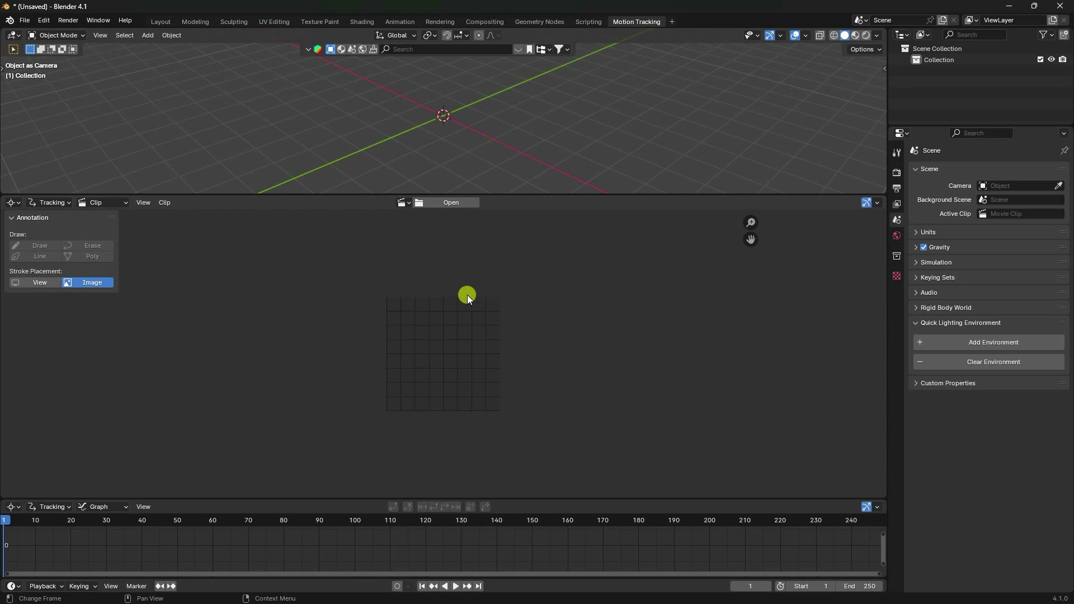
Load Clip 3.mp4 from the Desktop into the clip editor and enlarge the editor by shrinking the 3D viewport
{"action": "left_click", "coordinate": [437, 202]}
{"action": "left_click", "coordinate": [312, 180]}
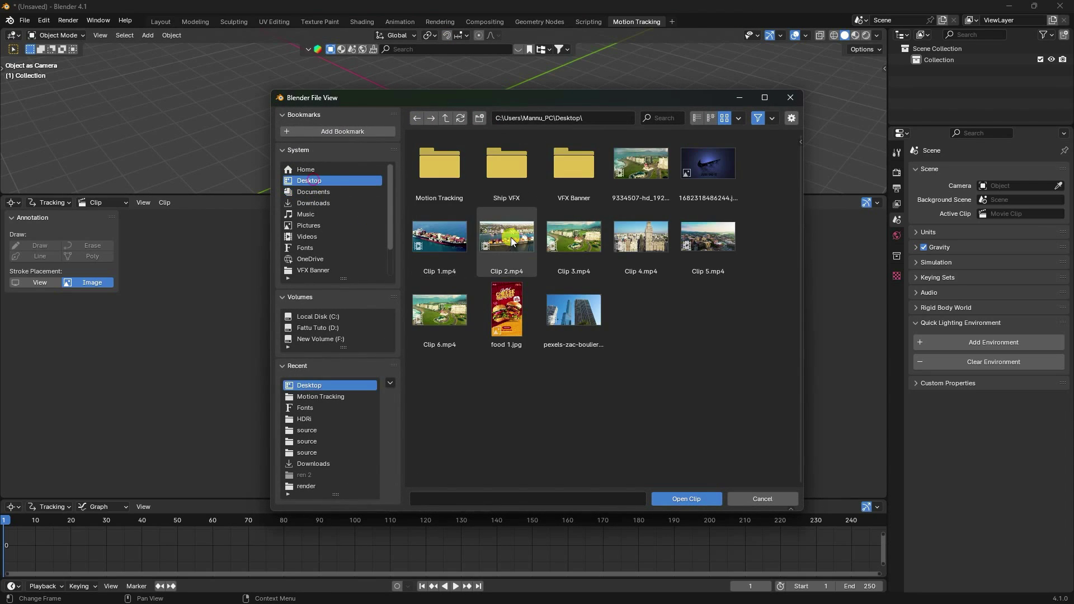
{"action": "left_click", "coordinate": [576, 235]}
{"action": "left_click", "coordinate": [685, 499]}
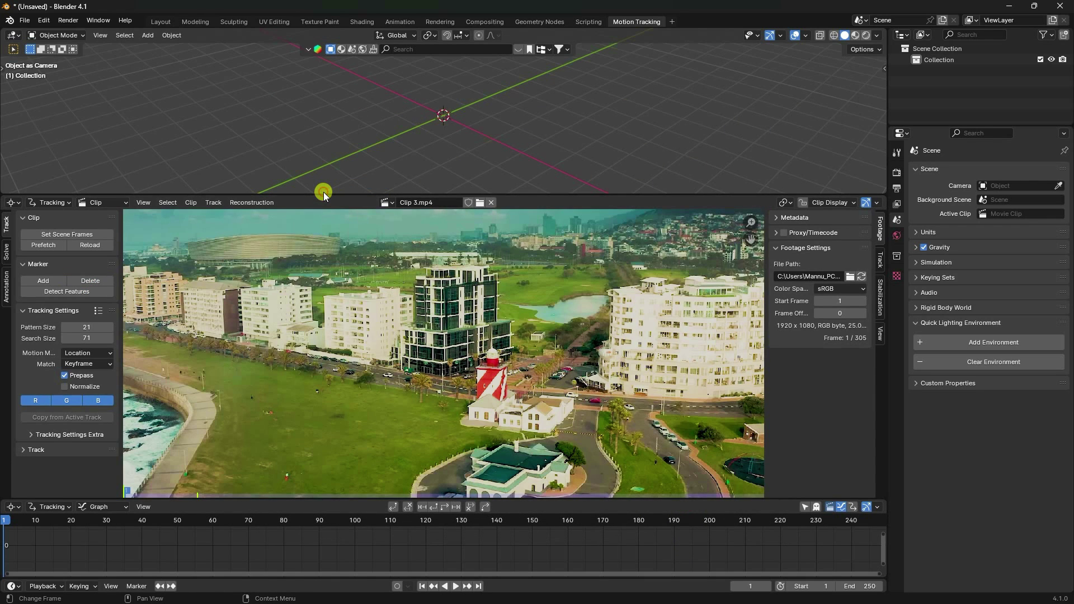
{"action": "left_click_drag", "start_coordinate": [324, 192], "coordinate": [348, 121]}
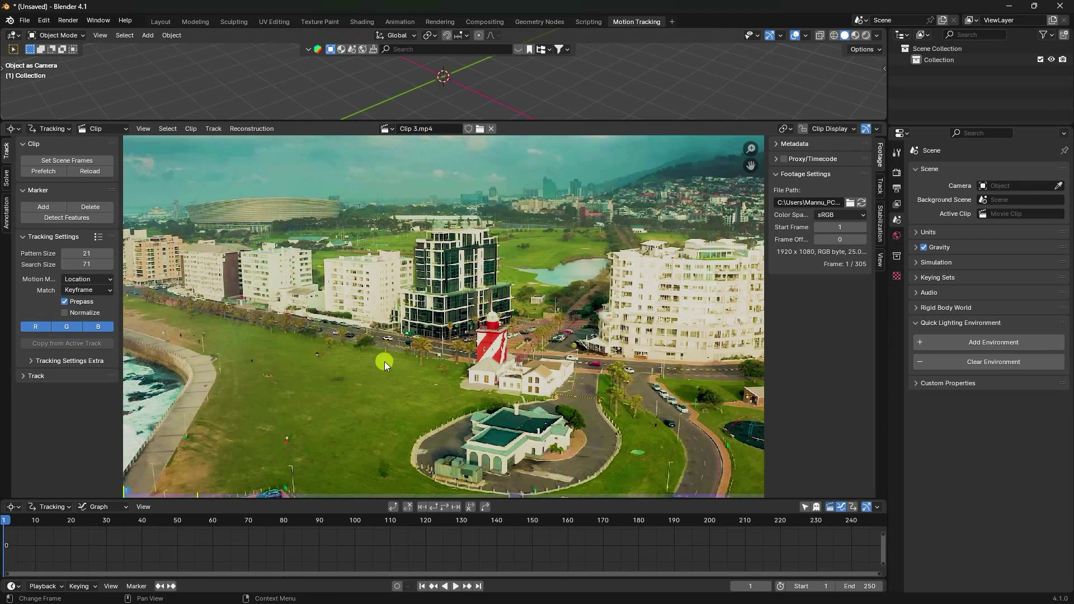
Set the render engine to Cycles with GPU Compute as the device
{"action": "left_click", "coordinate": [896, 173]}
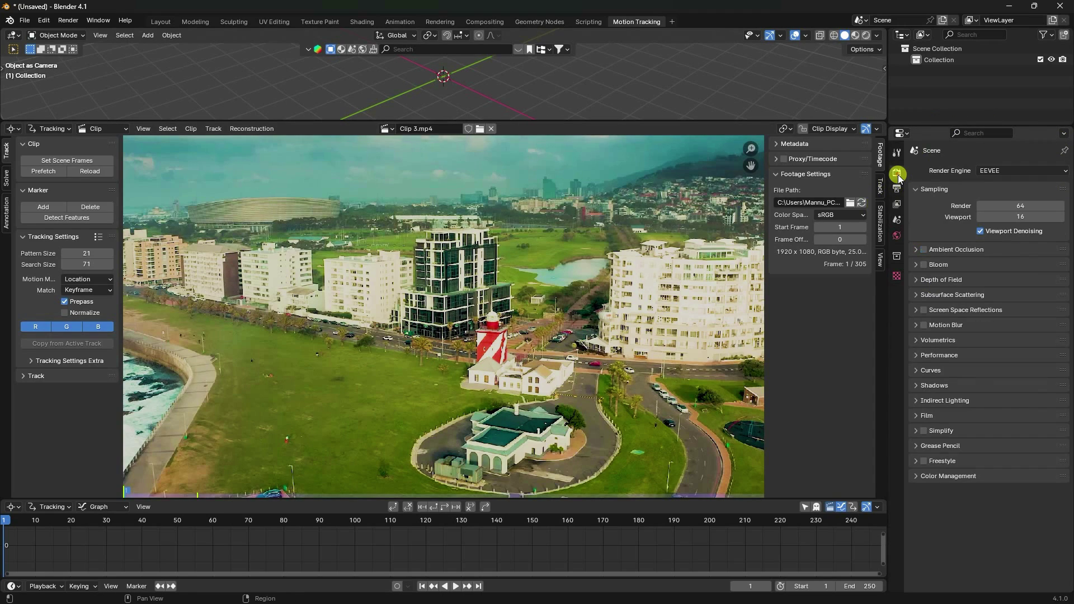
{"action": "left_click", "coordinate": [983, 170]}
{"action": "left_click", "coordinate": [989, 208]}
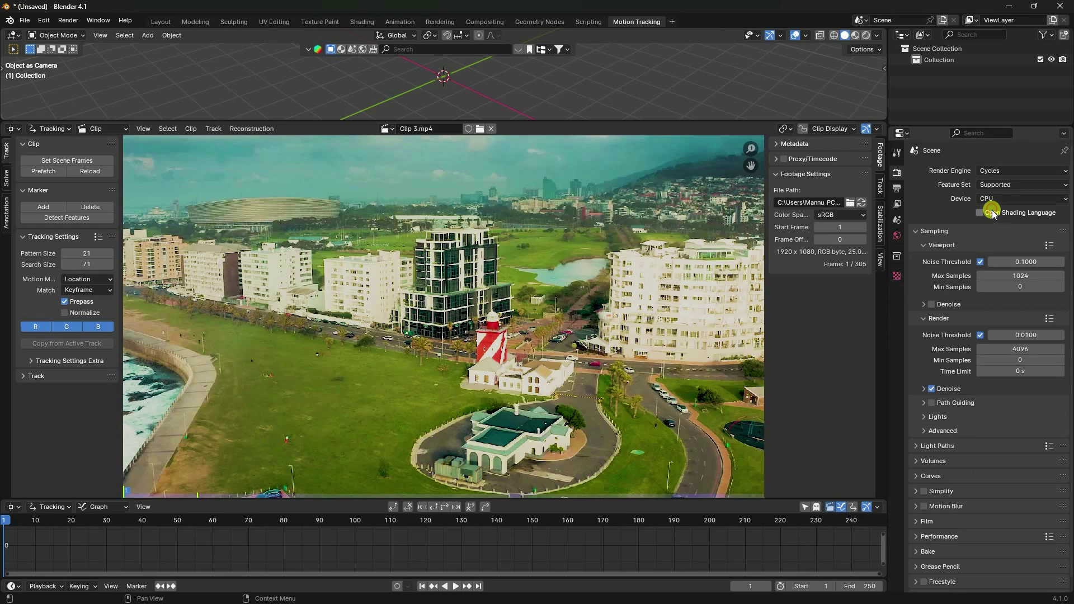
{"action": "left_click", "coordinate": [999, 199]}
{"action": "left_click", "coordinate": [1000, 224]}
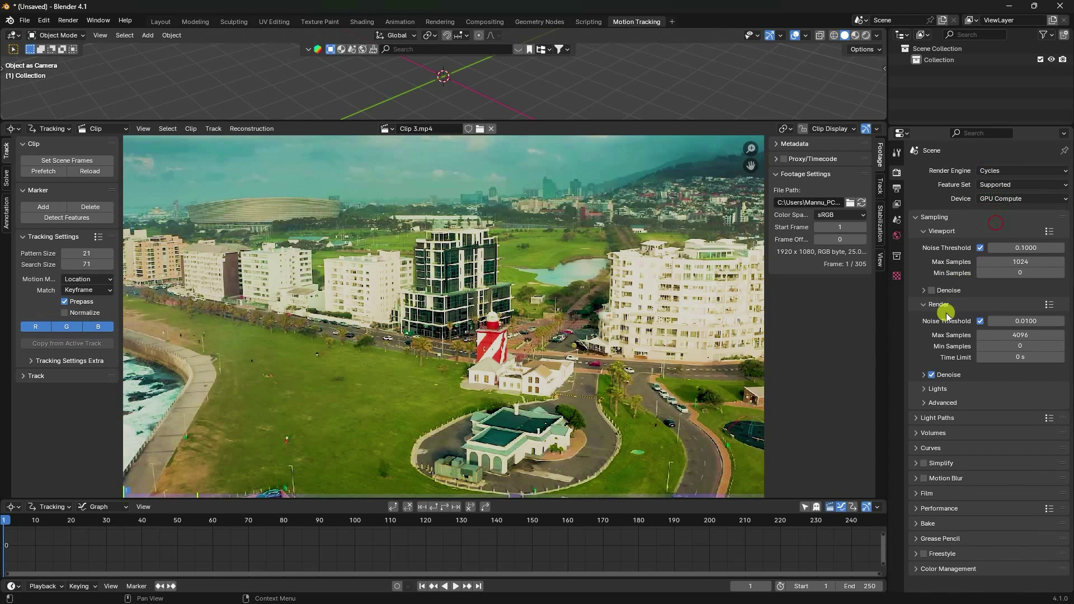
Enable viewport denoising and set the render max samples to 128
{"action": "left_click", "coordinate": [932, 291]}
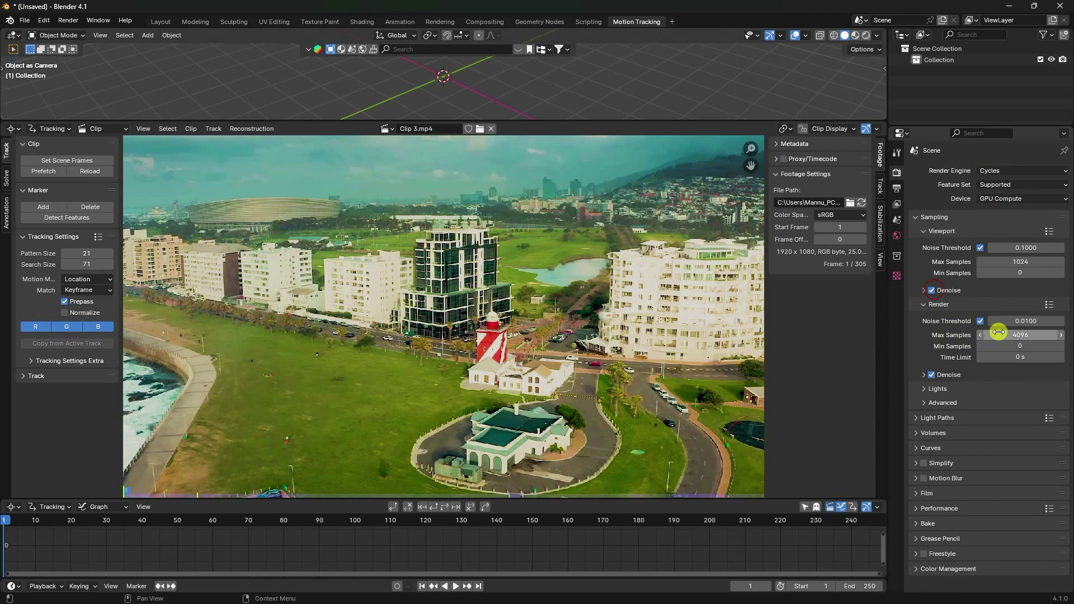
{"action": "left_click", "coordinate": [1004, 334]}
{"action": "type", "text": "128"}
{"action": "key", "text": "Return"}
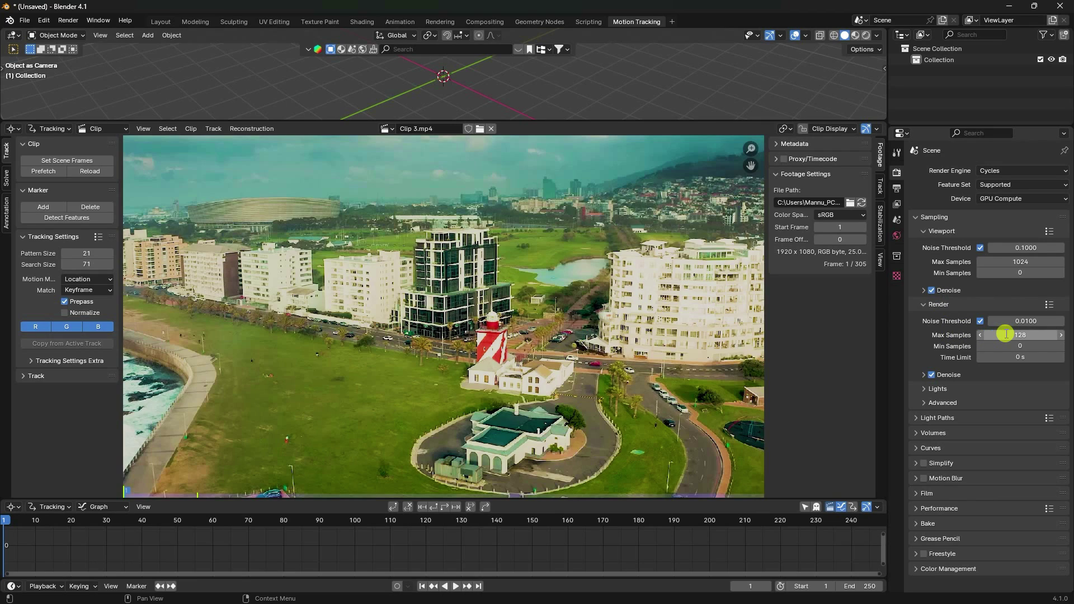
Make the film background transparent in the render settings
{"action": "left_click", "coordinate": [917, 495]}
{"action": "scroll", "coordinate": [923, 481], "scroll_direction": "down", "scroll_amount": 4}
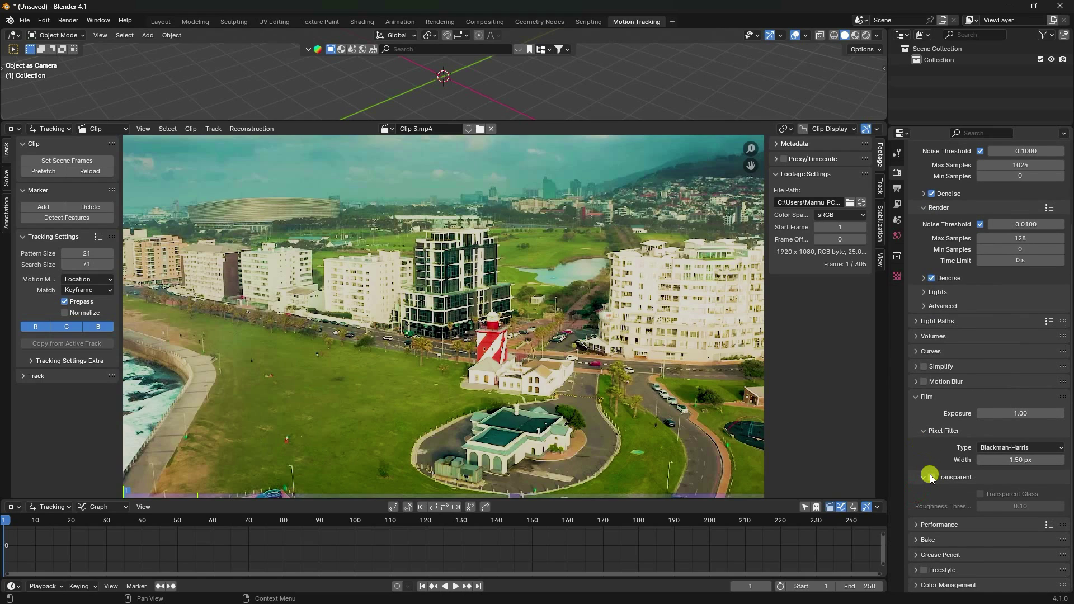
{"action": "left_click", "coordinate": [930, 477]}
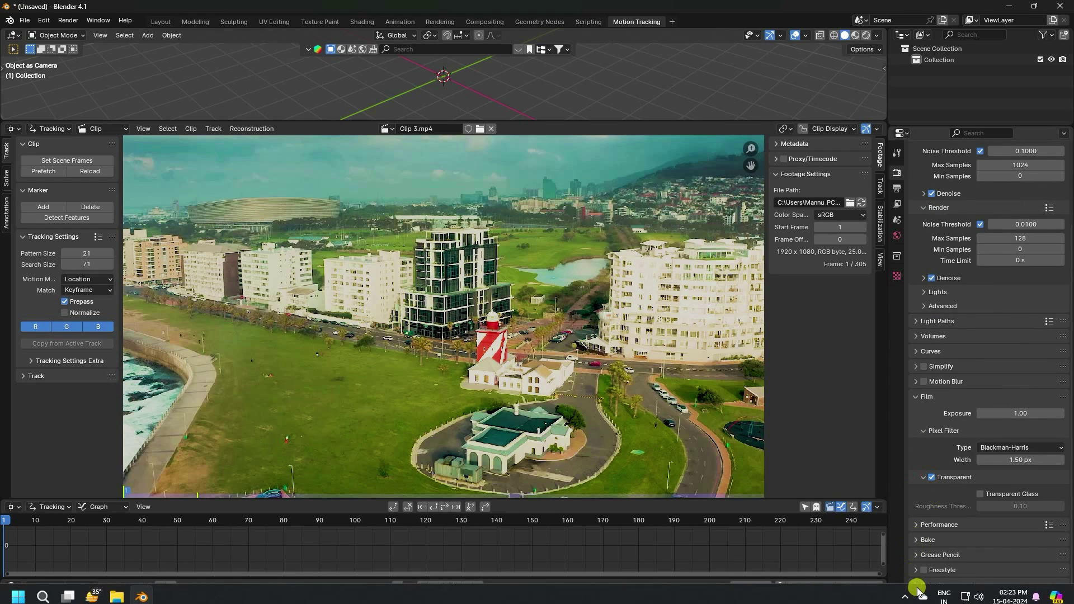
Set the color management view transform to Standard
{"action": "left_click", "coordinate": [918, 585]}
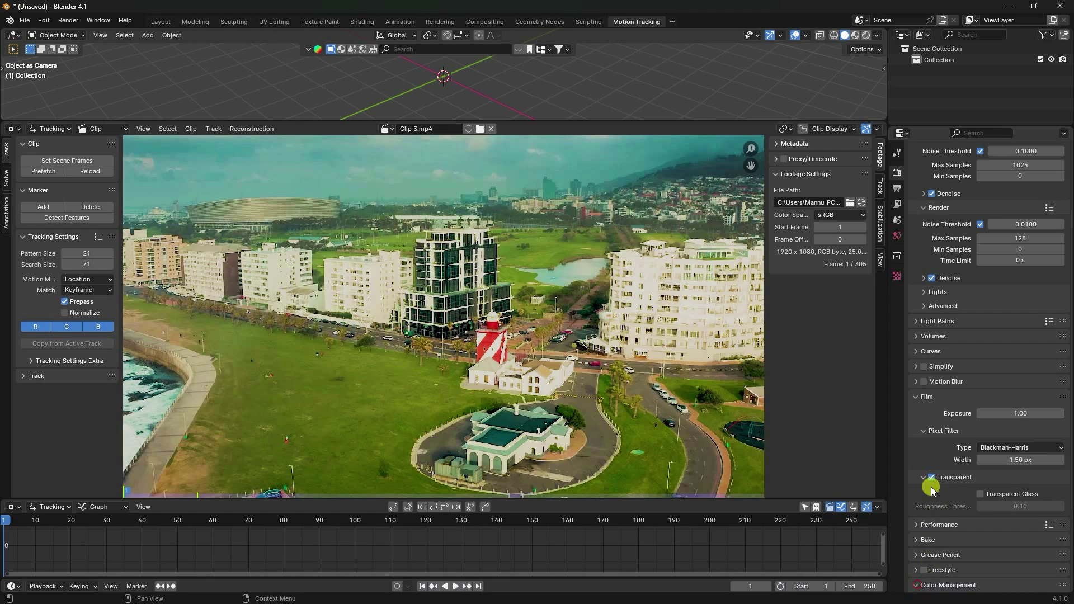
{"action": "scroll", "coordinate": [928, 487], "scroll_direction": "down", "scroll_amount": 5}
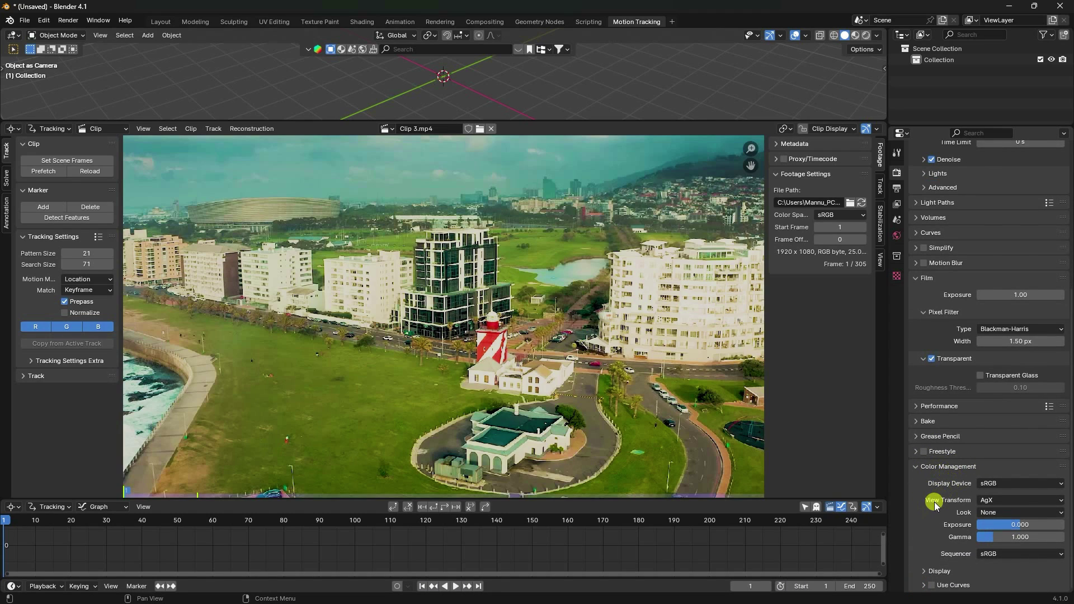
{"action": "left_click", "coordinate": [1001, 500]}
{"action": "left_click", "coordinate": [990, 508]}
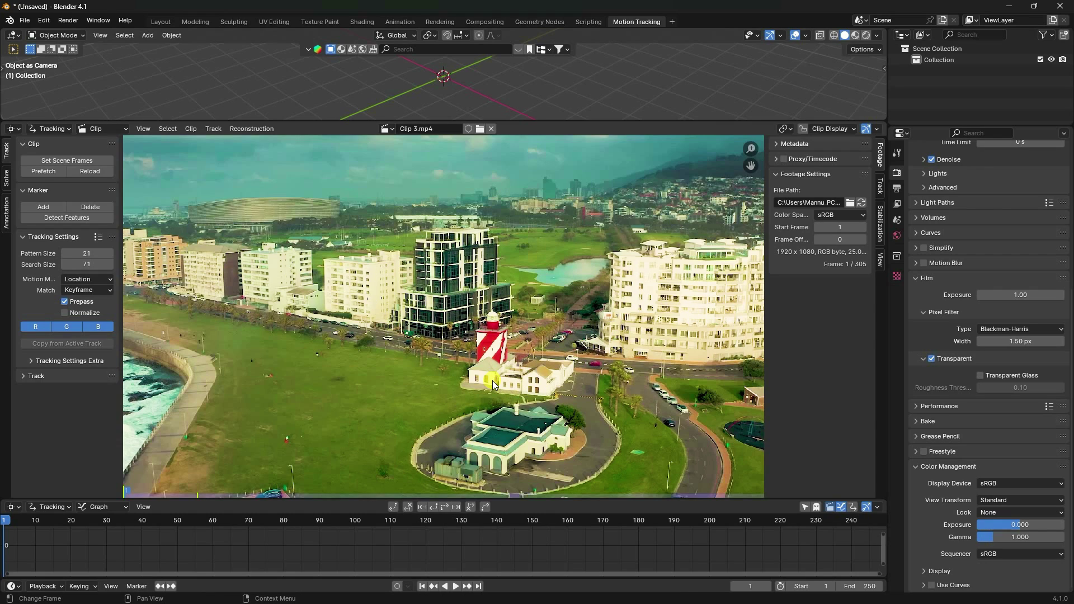
Match the scene frame range to the clip length and prefetch the footage into memory
{"action": "scroll", "coordinate": [378, 558], "scroll_direction": "down", "scroll_amount": 3}
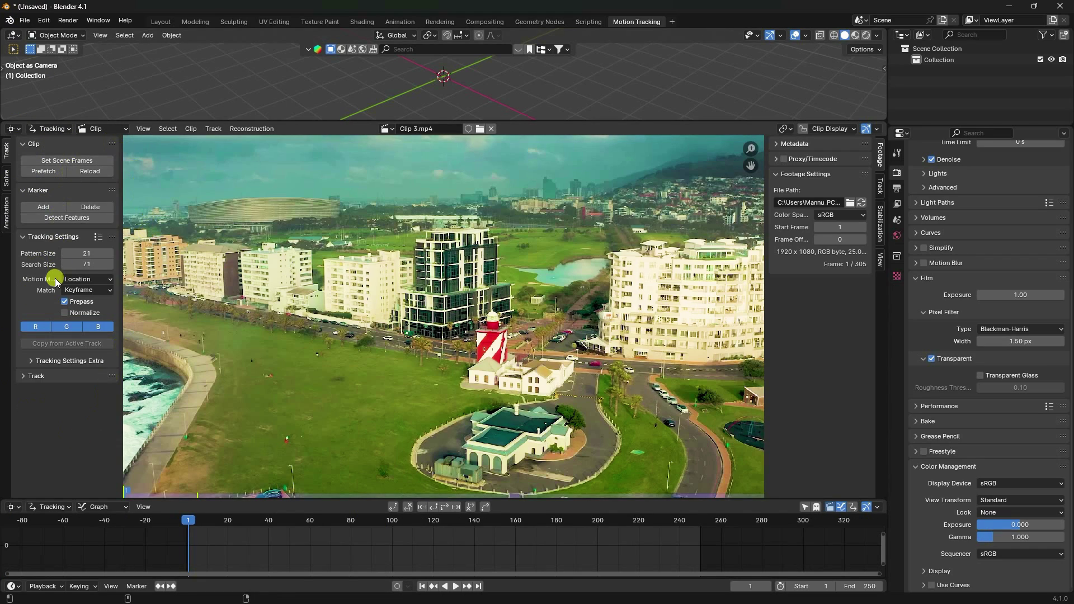
{"action": "left_click", "coordinate": [81, 161]}
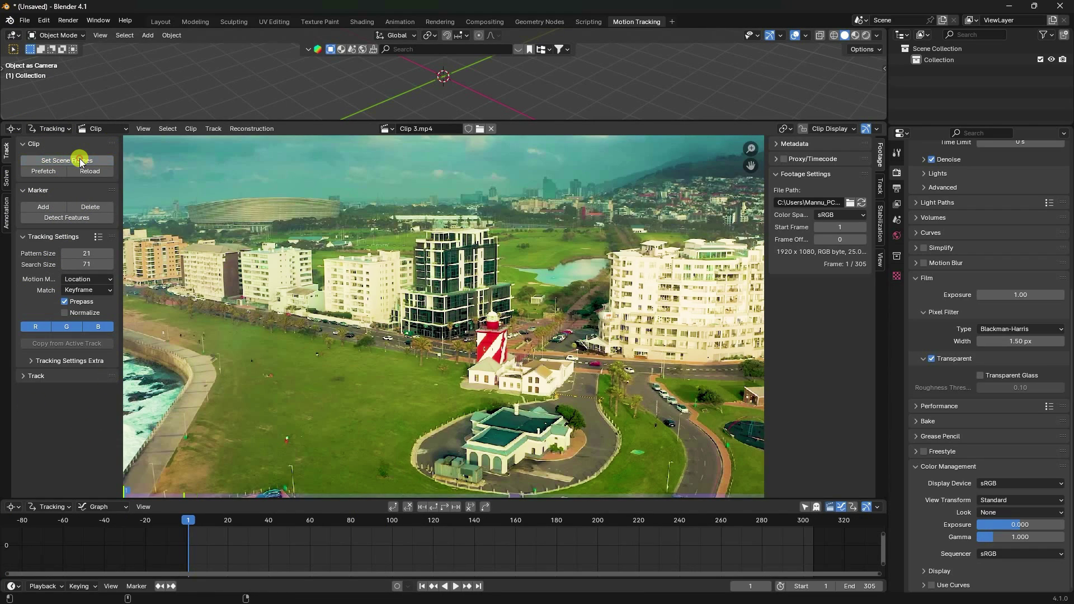
{"action": "left_click", "coordinate": [36, 175]}
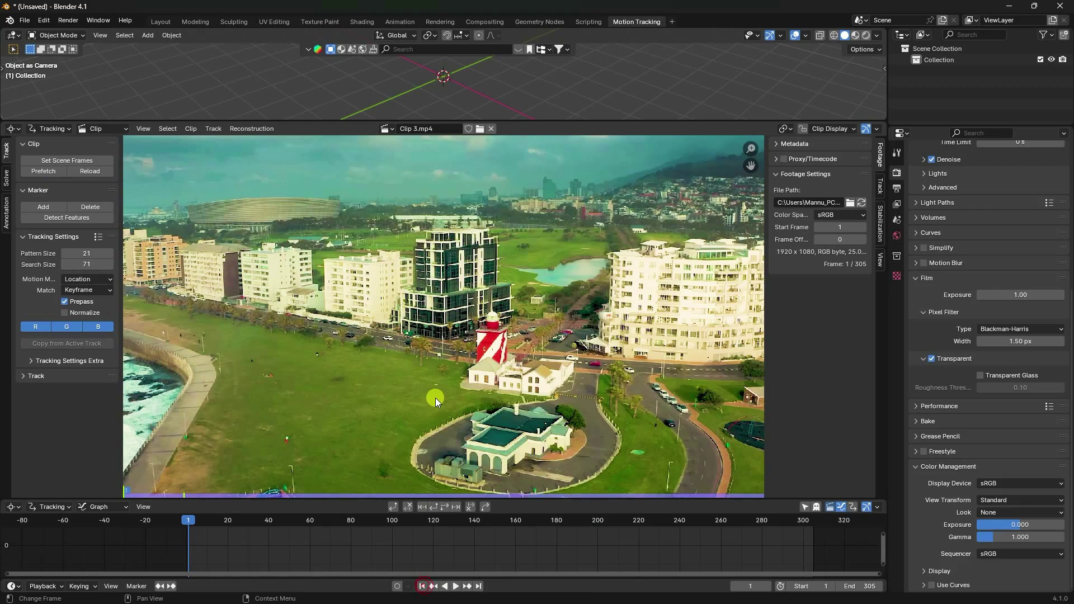
Play the footage to check its camera movement, stop playback, and return to the first frame
{"action": "left_click", "coordinate": [454, 587]}
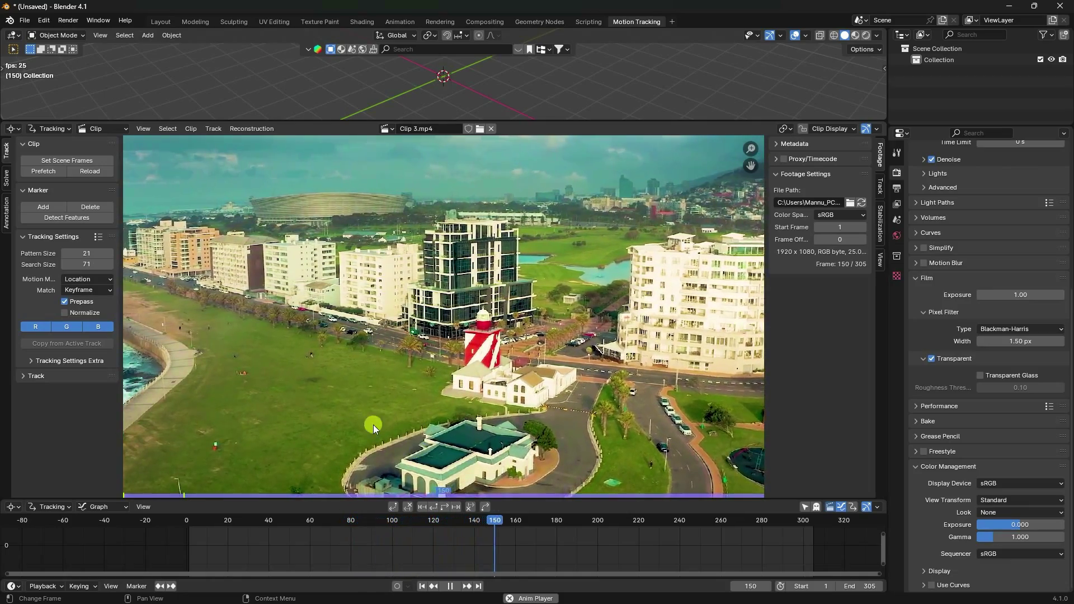
{"action": "left_click", "coordinate": [450, 586]}
{"action": "left_click", "coordinate": [422, 586]}
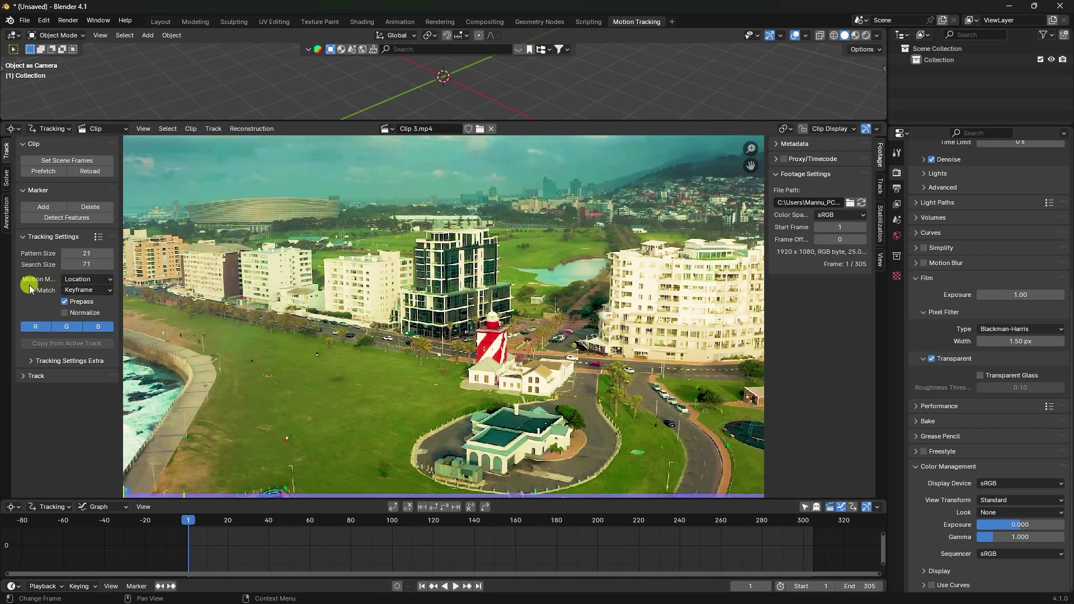
Set the tracking motion model to Location & Rotation, match to Previous frame, and enable Normalize
{"action": "left_click", "coordinate": [81, 279]}
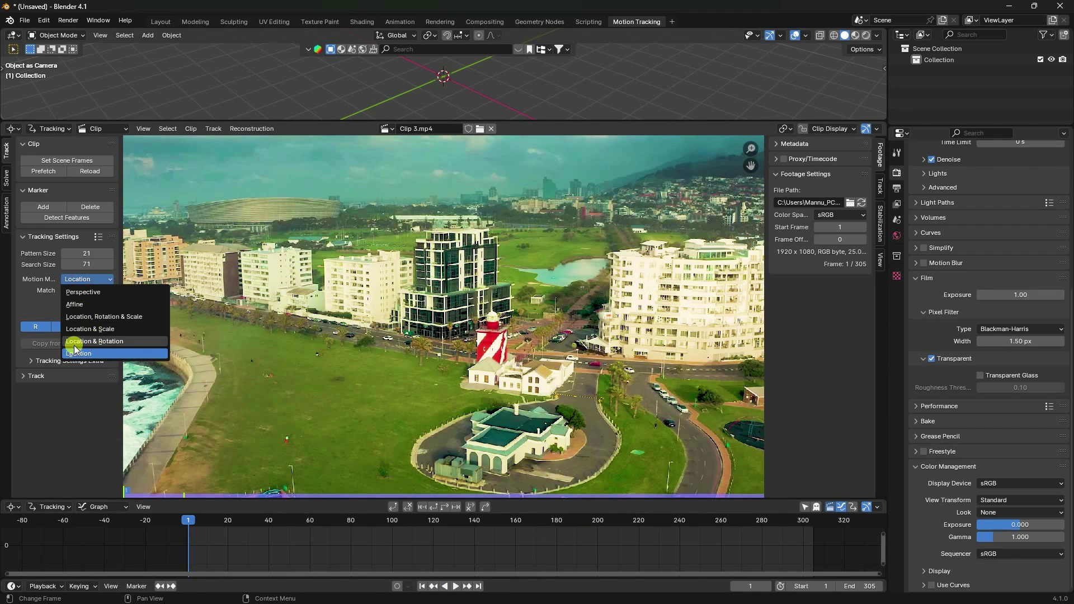
{"action": "left_click", "coordinate": [111, 341]}
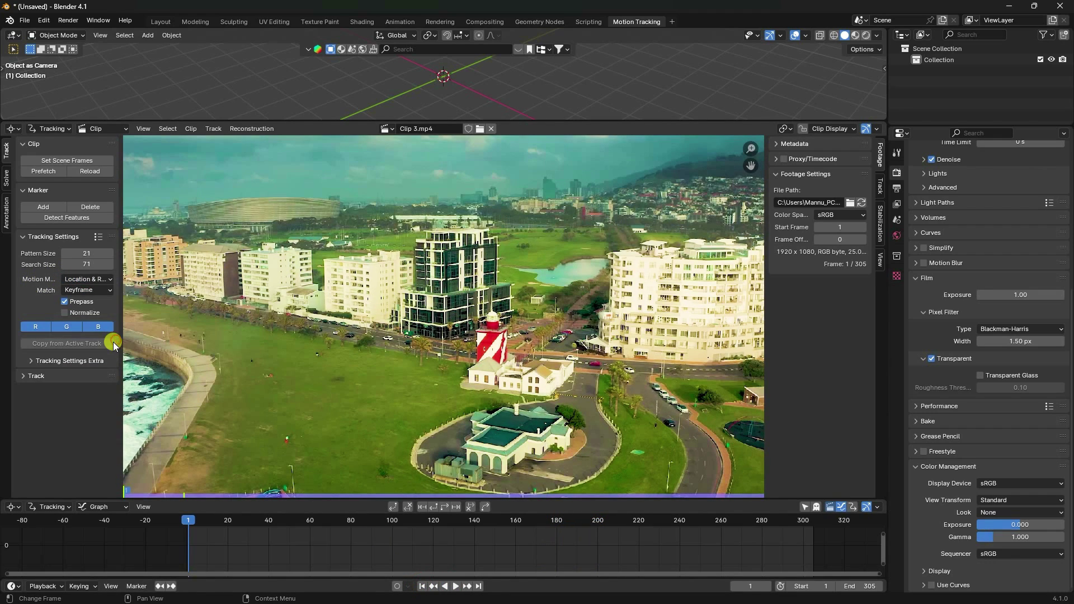
{"action": "left_click", "coordinate": [101, 291]}
{"action": "left_click", "coordinate": [98, 315]}
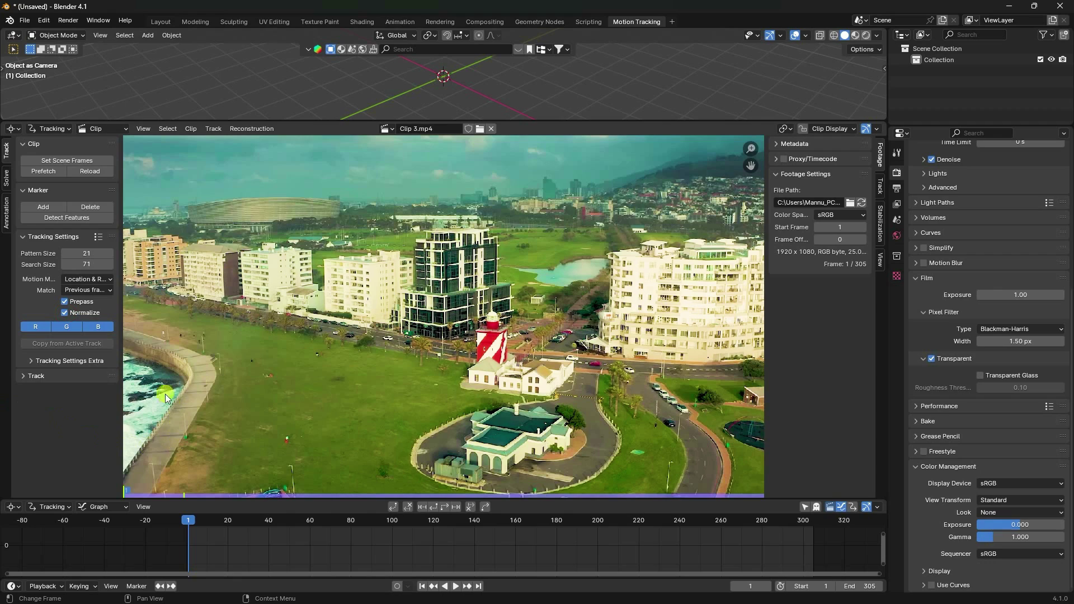
Detect tracking features across the whole frame on frame 1 with a distance of 80
{"action": "left_click", "coordinate": [45, 219]}
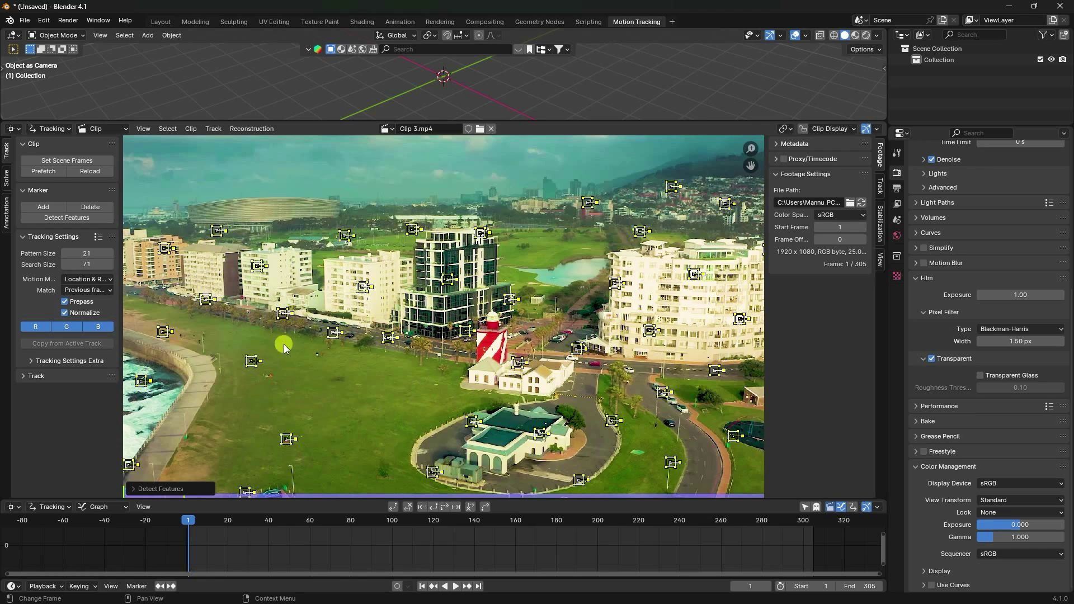
{"action": "left_click", "coordinate": [147, 488]}
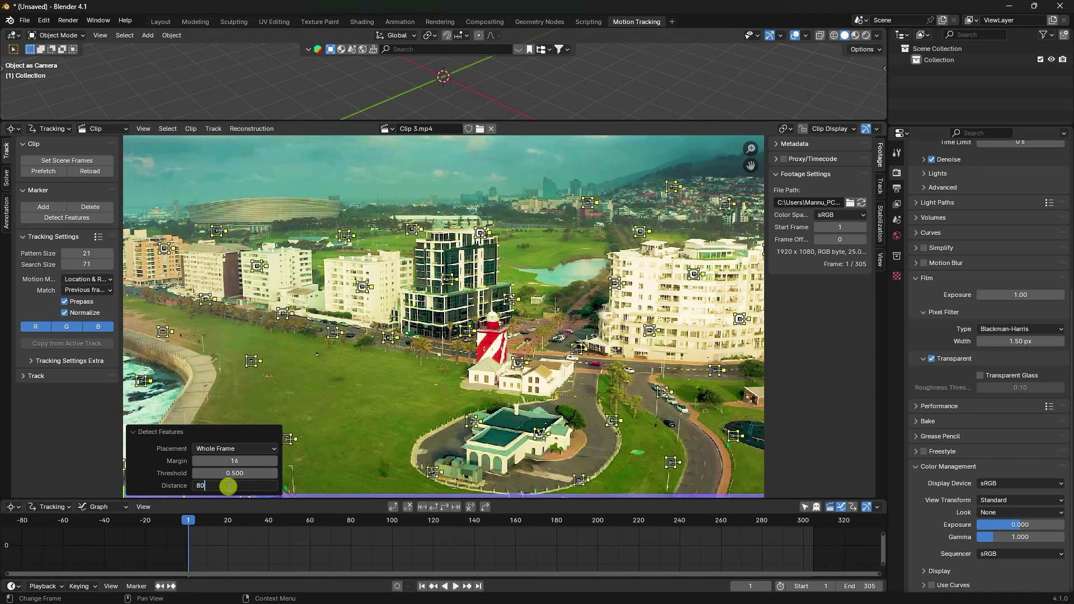
{"action": "key", "text": "Return"}
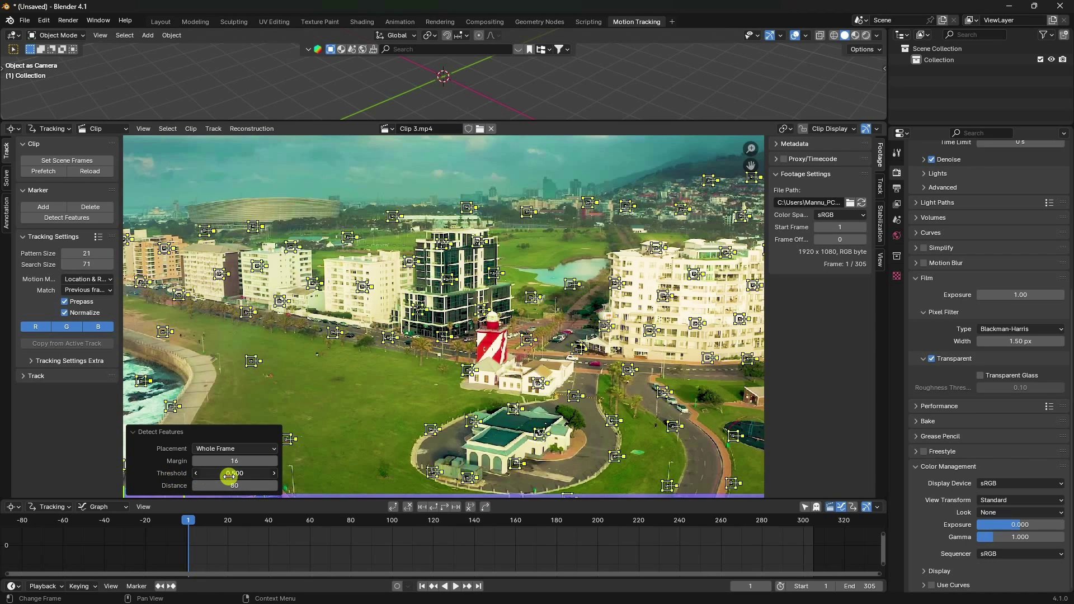
Set the feature detection threshold to 0.1 and track all detected markers forward through the clip
{"action": "left_click", "coordinate": [229, 477]}
{"action": "type", "text": "0.1"}
{"action": "key", "text": "Return"}
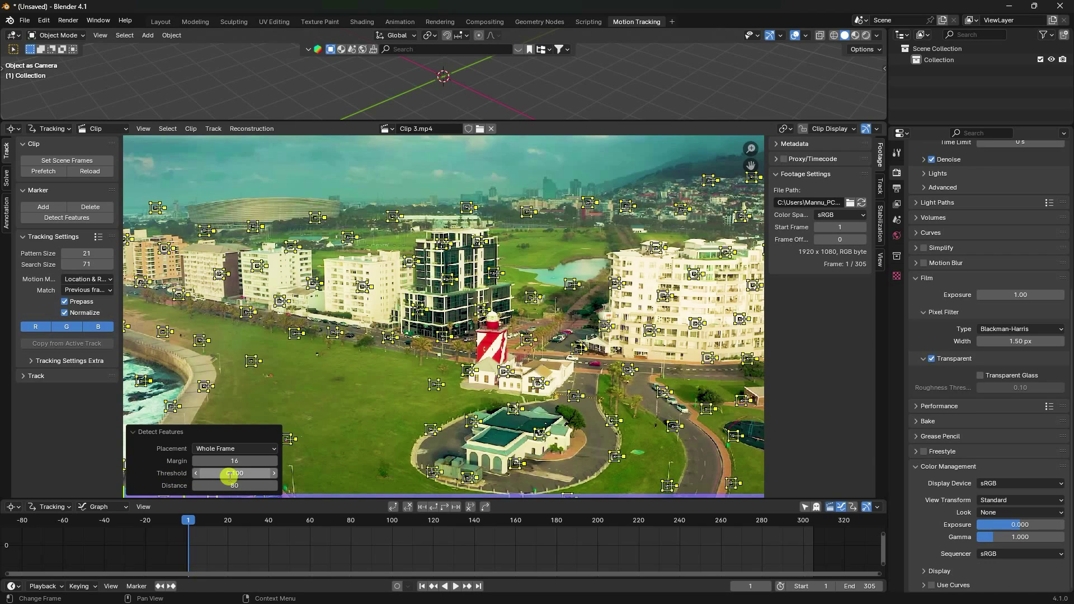
{"action": "scroll", "coordinate": [388, 250], "scroll_direction": "down", "scroll_amount": 2}
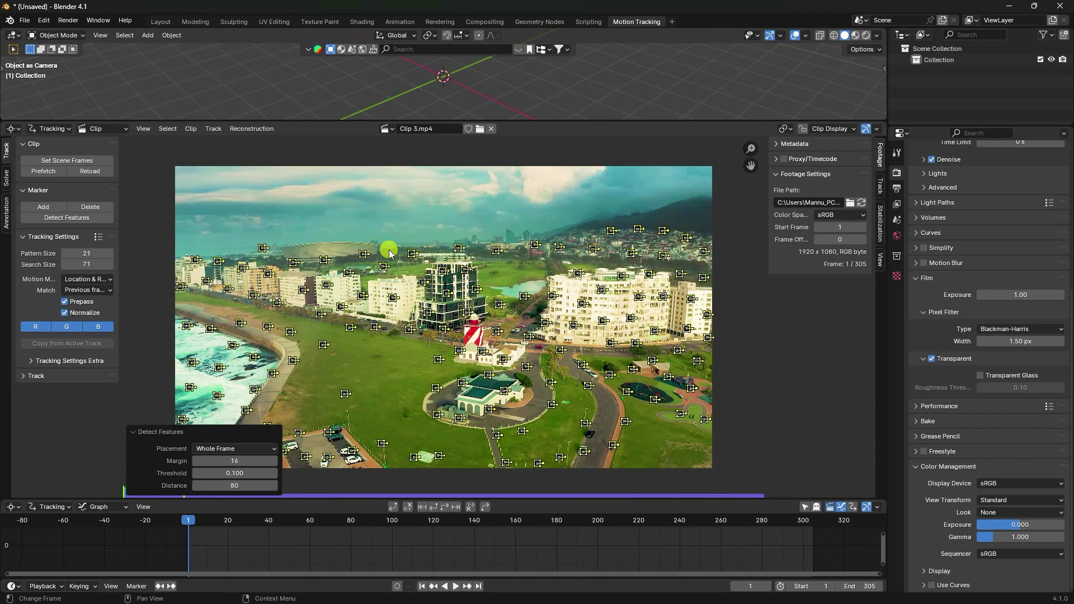
{"action": "scroll", "coordinate": [383, 322], "scroll_direction": "up", "scroll_amount": 1}
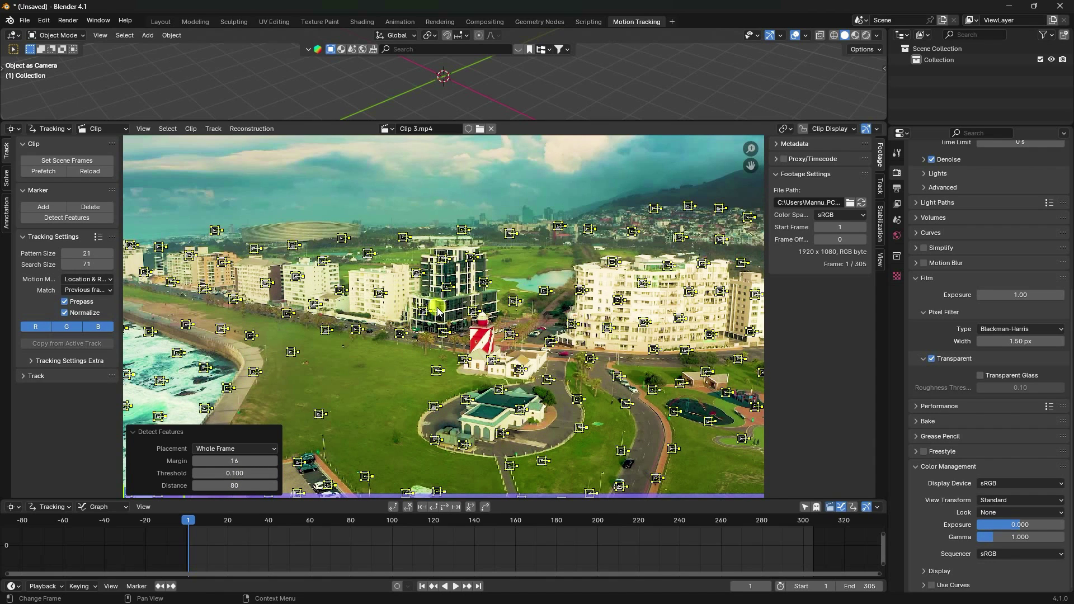
{"action": "left_click", "coordinate": [444, 507]}
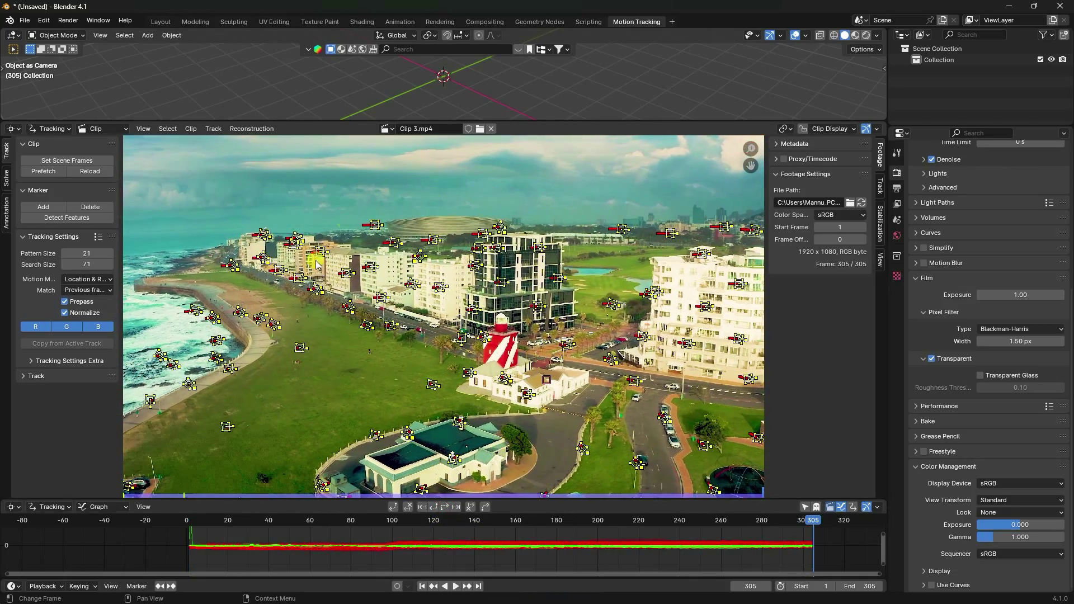
Delete the outlier tracks whose graph curves spike near the clip's start and around frame 210, and return to frame 1
{"action": "left_click_drag", "start_coordinate": [328, 499], "coordinate": [313, 413]}
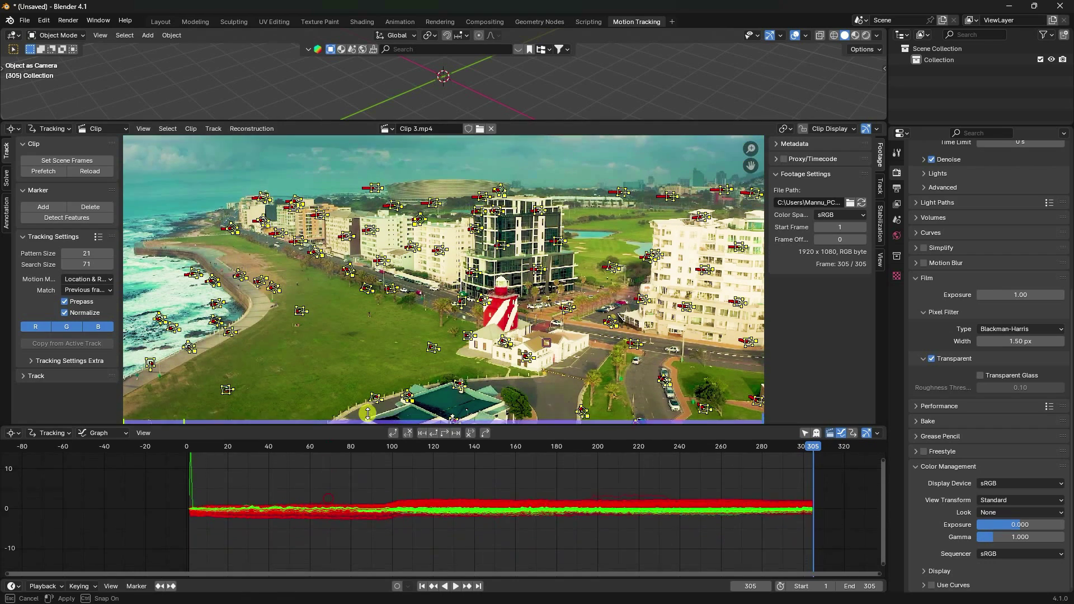
{"action": "middle_click_drag", "start_coordinate": [205, 461], "coordinate": [271, 467]}
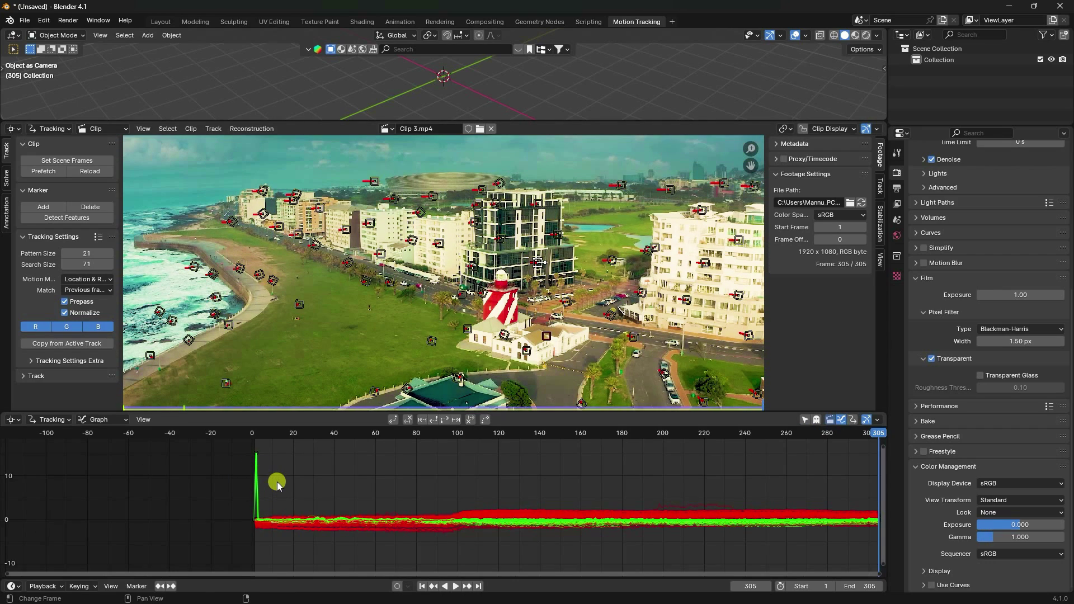
{"action": "left_click", "coordinate": [277, 481]}
{"action": "middle_click_drag", "start_coordinate": [513, 493], "coordinate": [264, 488]}
{"action": "scroll", "coordinate": [552, 527], "scroll_direction": "up", "scroll_amount": 4}
{"action": "left_click", "coordinate": [557, 530]}
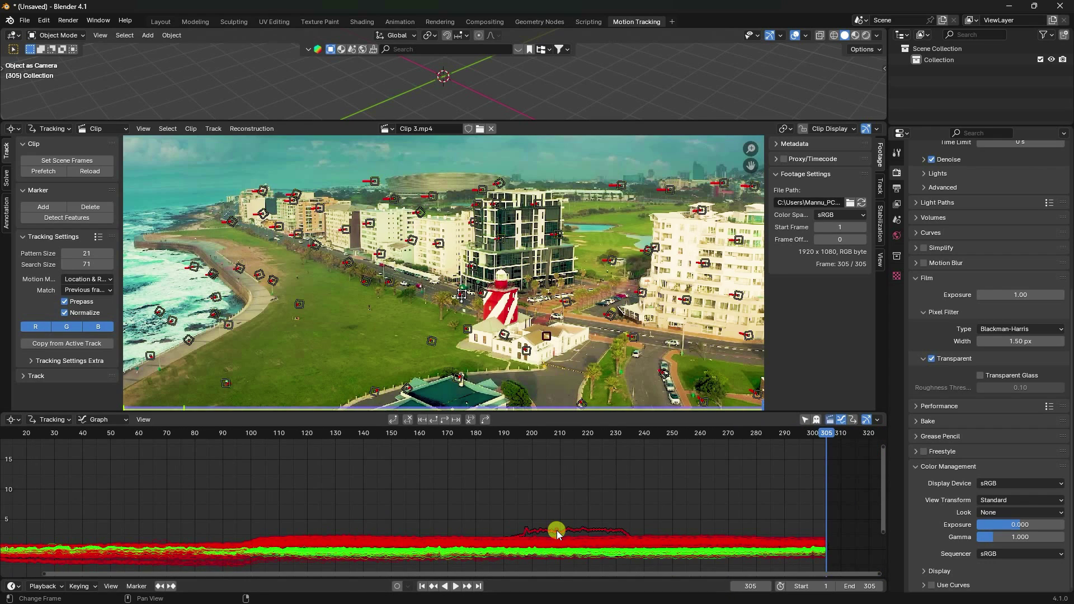
{"action": "left_click", "coordinate": [487, 515]}
{"action": "scroll", "coordinate": [476, 517], "scroll_direction": "down", "scroll_amount": 3}
{"action": "middle_click_drag", "start_coordinate": [472, 520], "coordinate": [464, 484]}
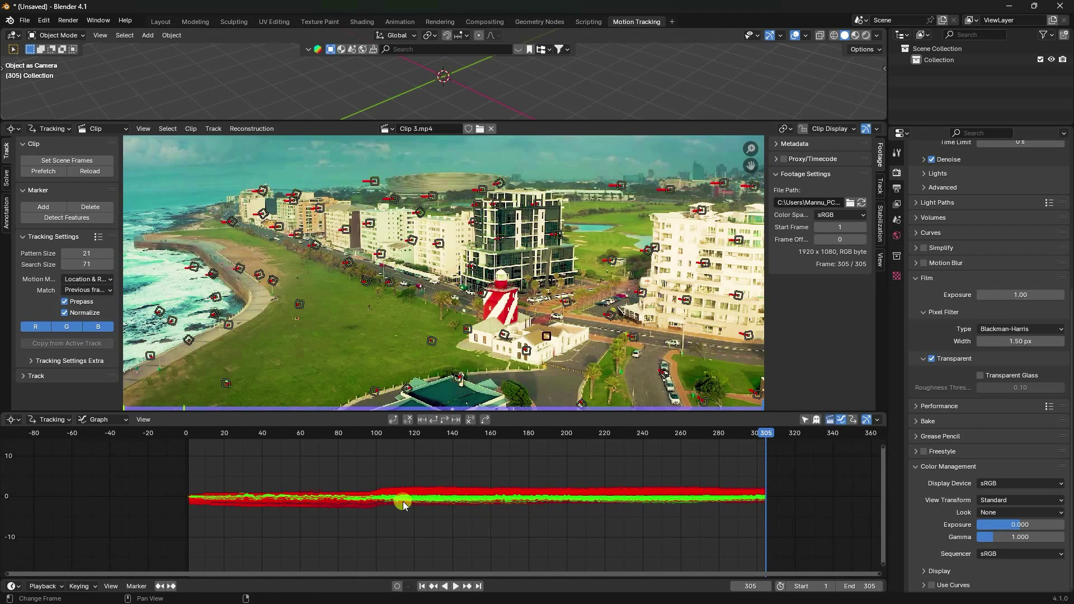
{"action": "left_click_drag", "start_coordinate": [354, 413], "coordinate": [326, 495]}
{"action": "left_click", "coordinate": [421, 586]}
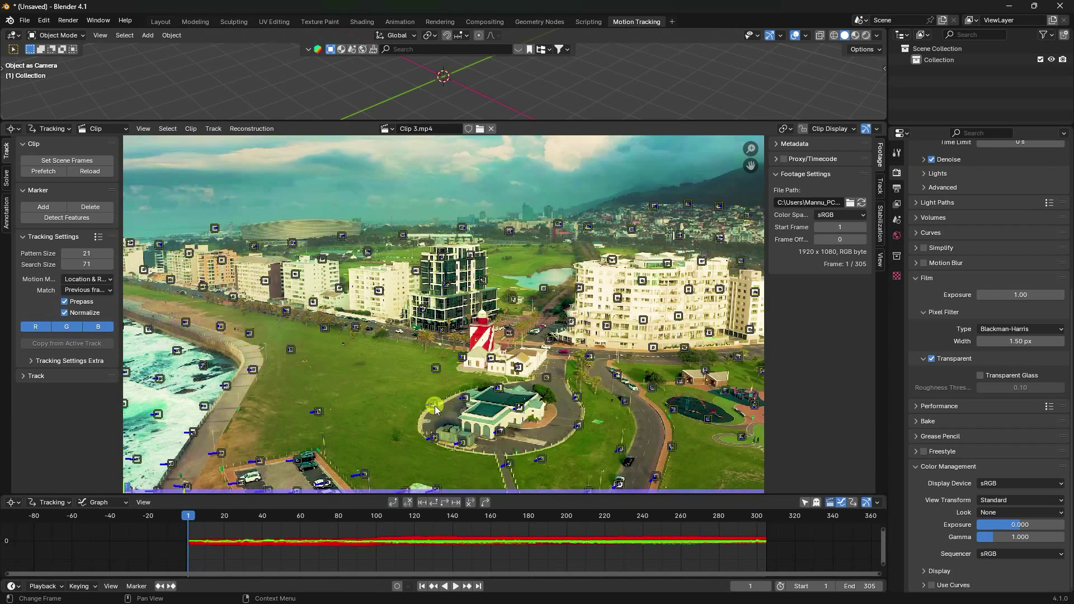
Solve the camera motion with refinement of Focal Length, Optical Center and Radial Distortion
{"action": "left_click", "coordinate": [7, 179]}
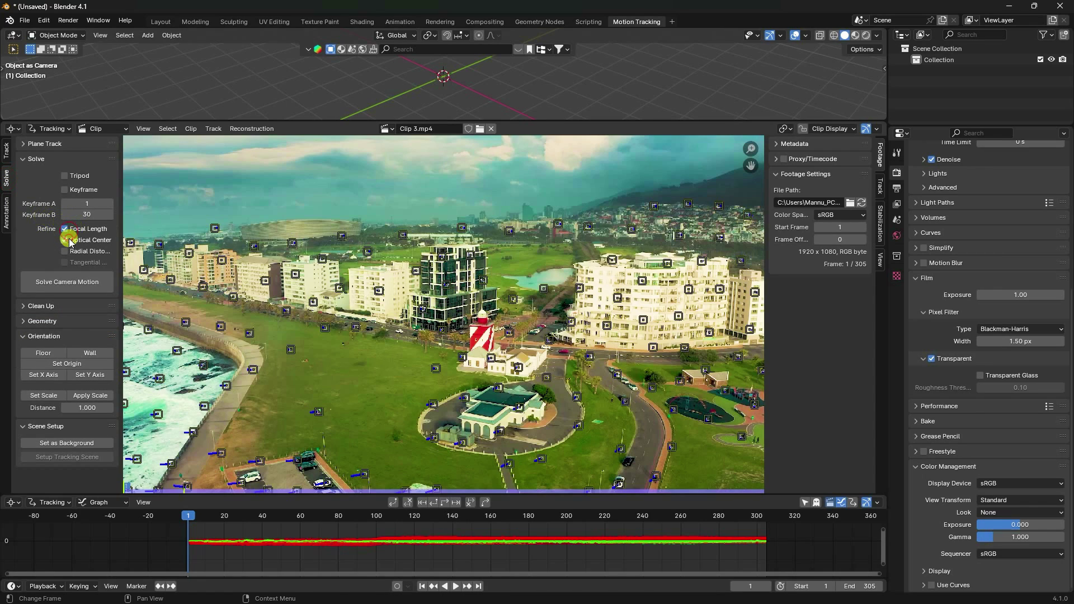
{"action": "left_click", "coordinate": [54, 287]}
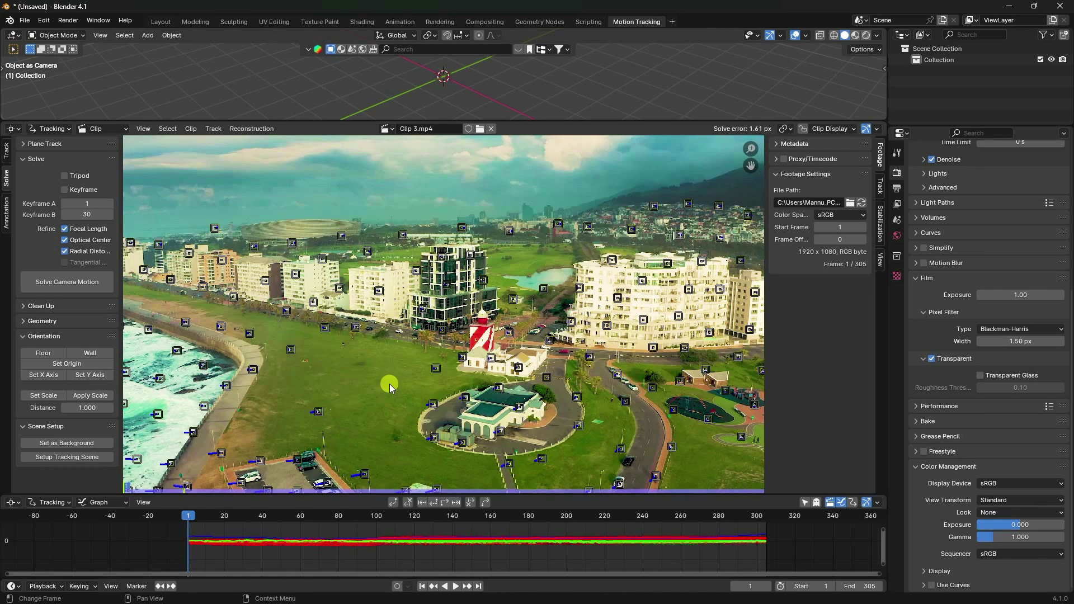
Delete the tracks exceeding a reprojection error of 2 and solve the camera motion again
{"action": "left_click", "coordinate": [40, 306]}
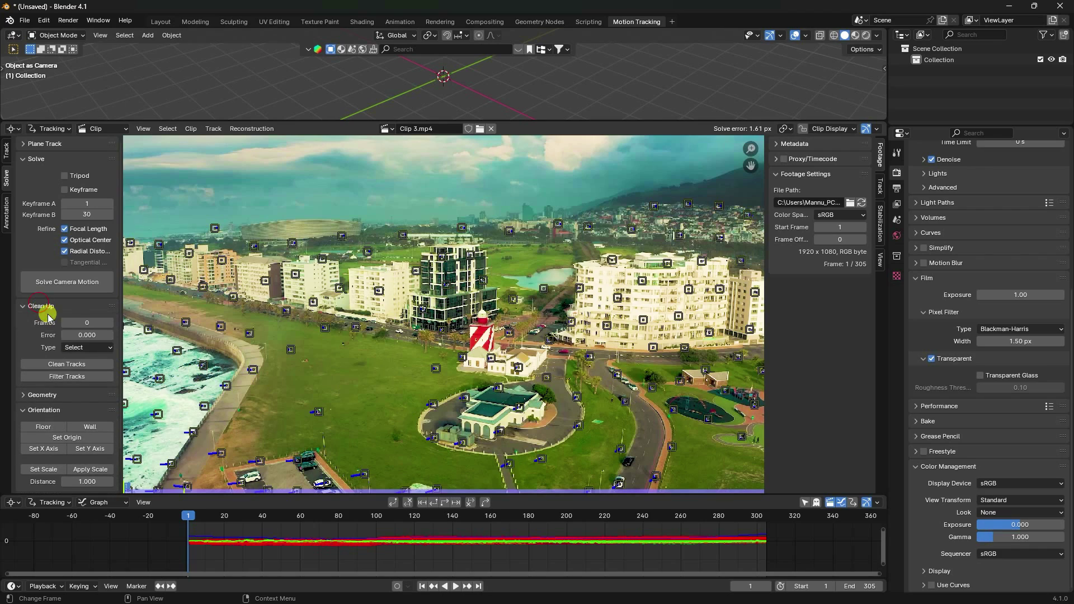
{"action": "left_click", "coordinate": [60, 365]}
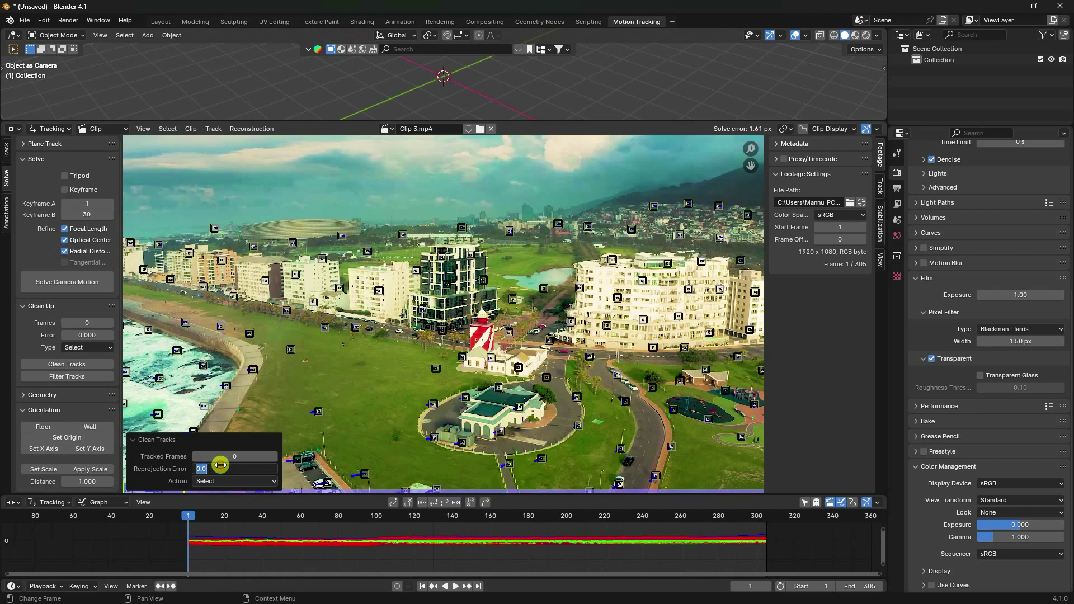
{"action": "key", "text": "Return"}
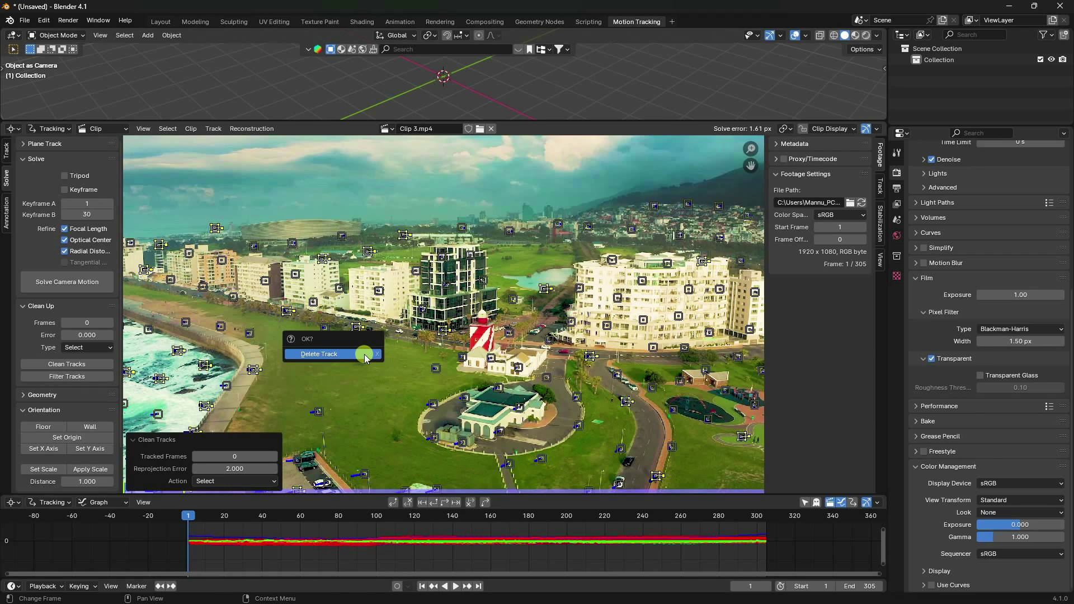
{"action": "left_click", "coordinate": [364, 354]}
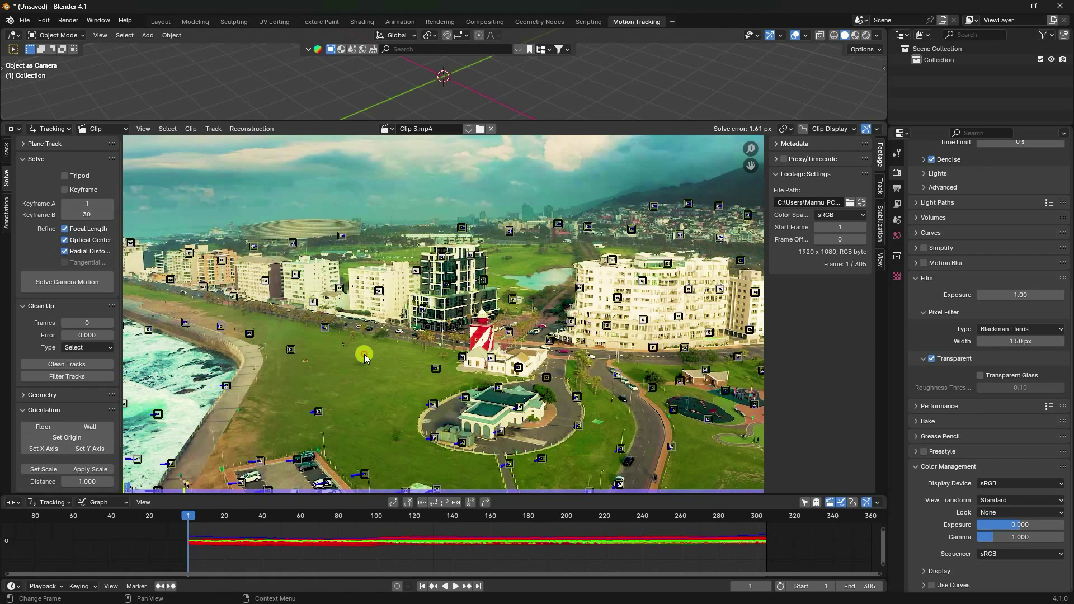
{"action": "left_click", "coordinate": [57, 283]}
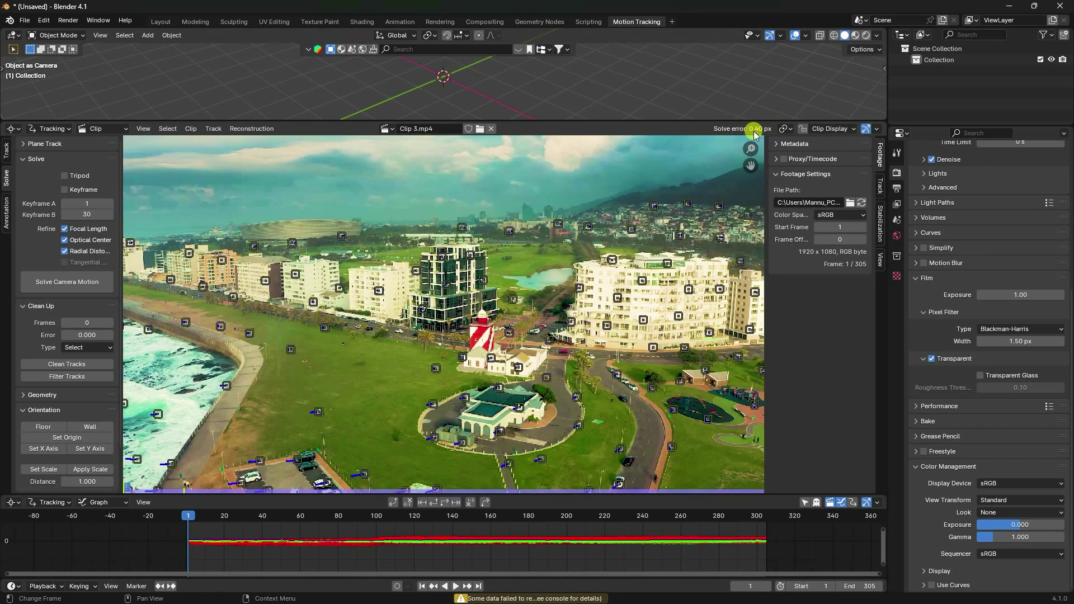
Clean out the tracks with a reprojection error above 1 and re-solve the camera motion
{"action": "left_click", "coordinate": [70, 364]}
{"action": "left_click", "coordinate": [216, 470]}
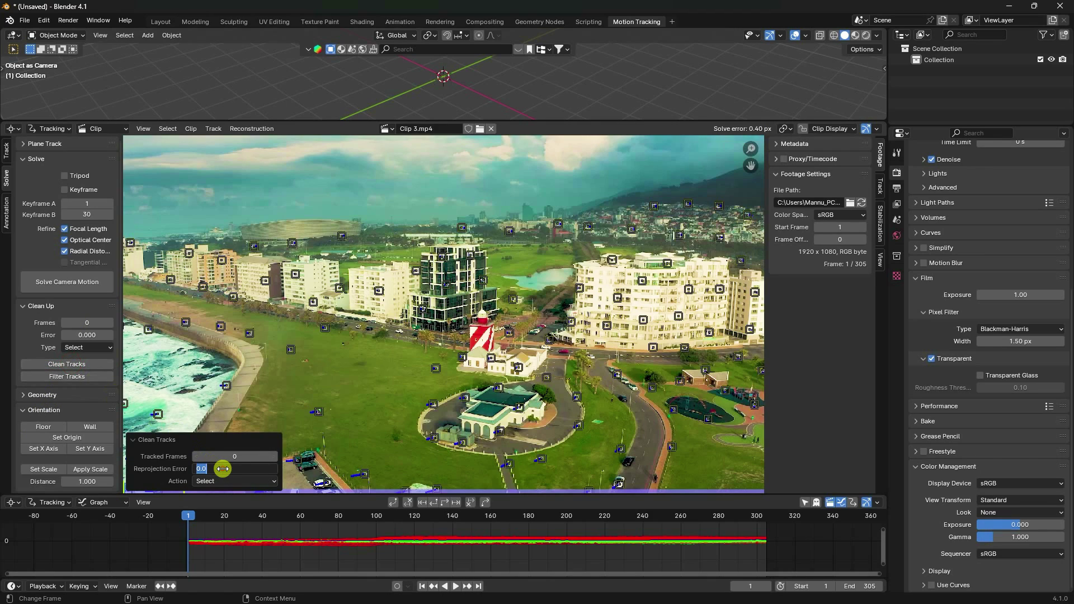
{"action": "type", "text": "1"}
{"action": "key", "text": "Return"}
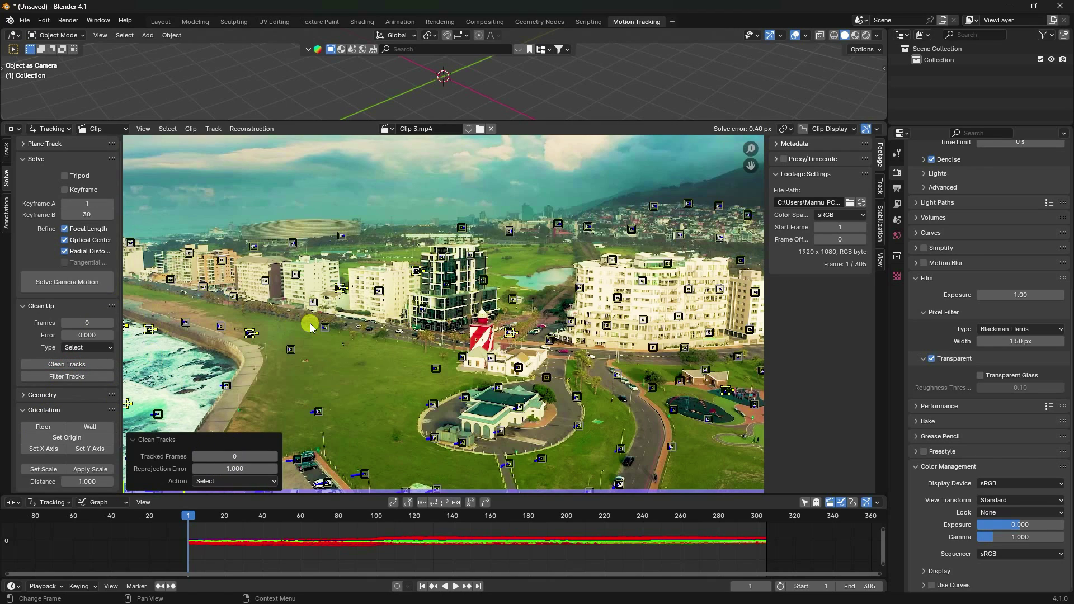
{"action": "key", "text": "x"}
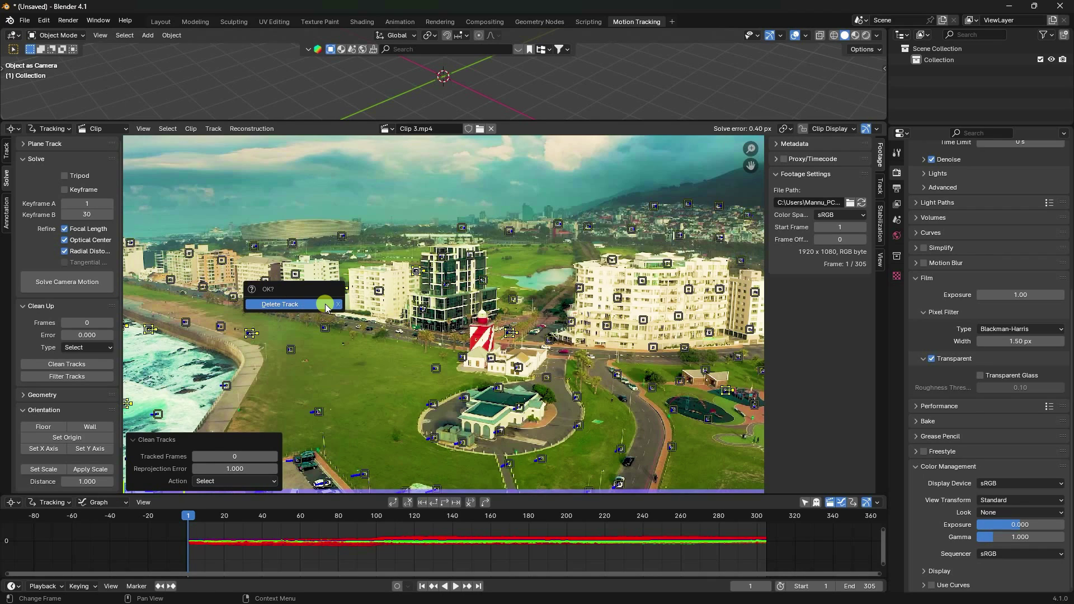
{"action": "left_click", "coordinate": [326, 307]}
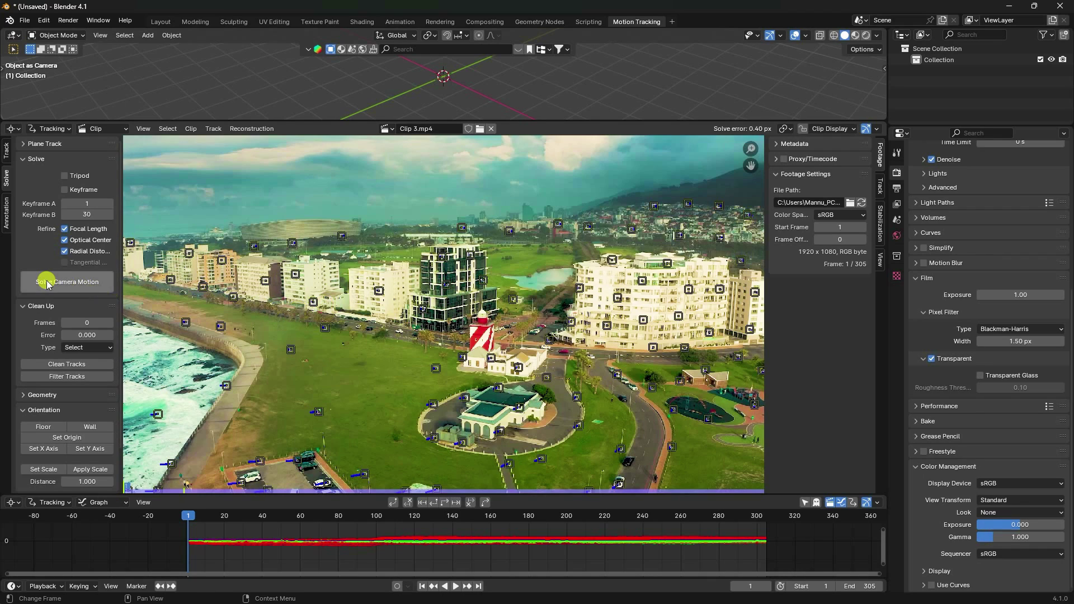
{"action": "left_click", "coordinate": [64, 285]}
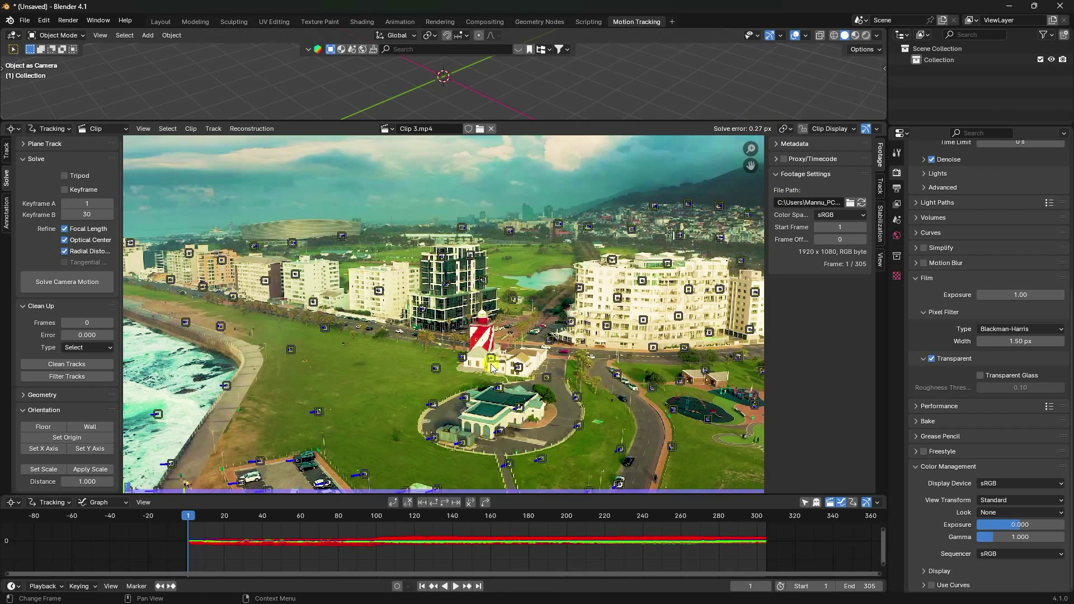
Play the tracked footage from the first frame to check how the markers follow it, and return to frame 1
{"action": "key", "text": "Home"}
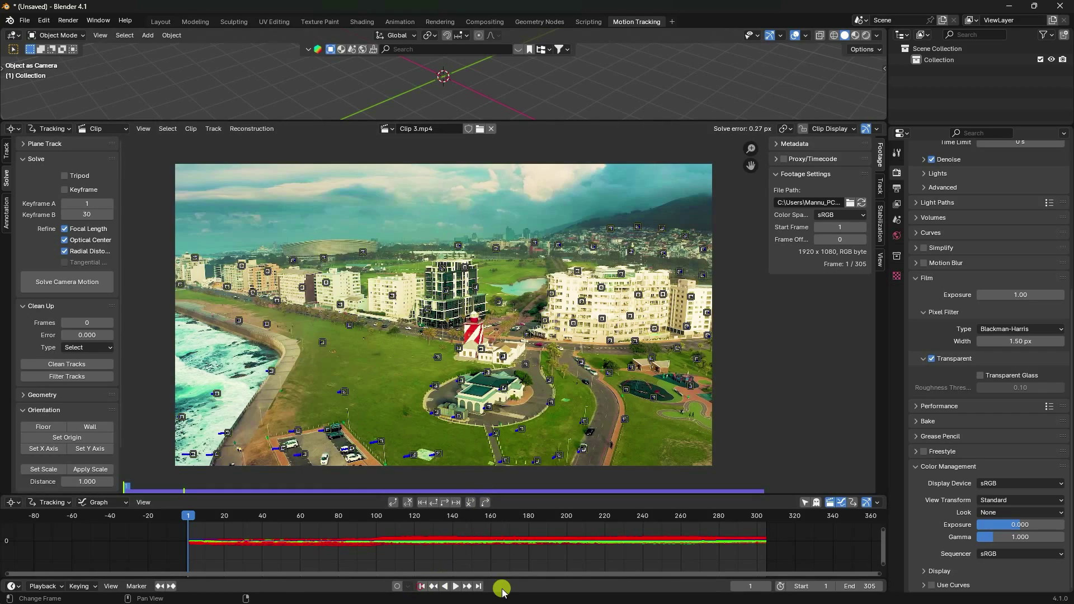
{"action": "left_click", "coordinate": [455, 586]}
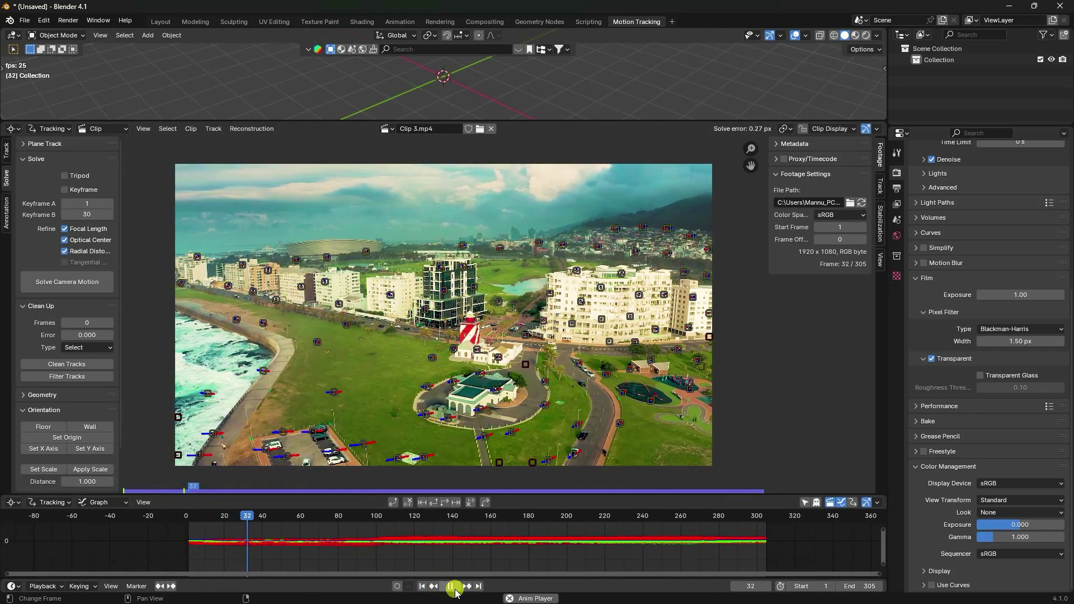
{"action": "left_click", "coordinate": [454, 586]}
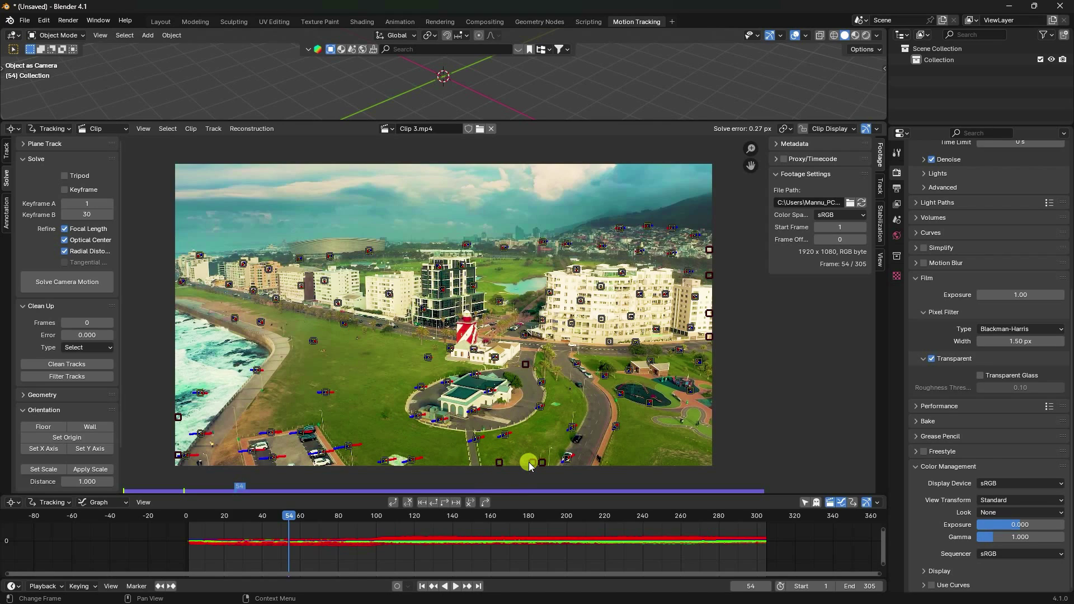
{"action": "left_click", "coordinate": [422, 586]}
{"action": "left_click", "coordinate": [454, 586]}
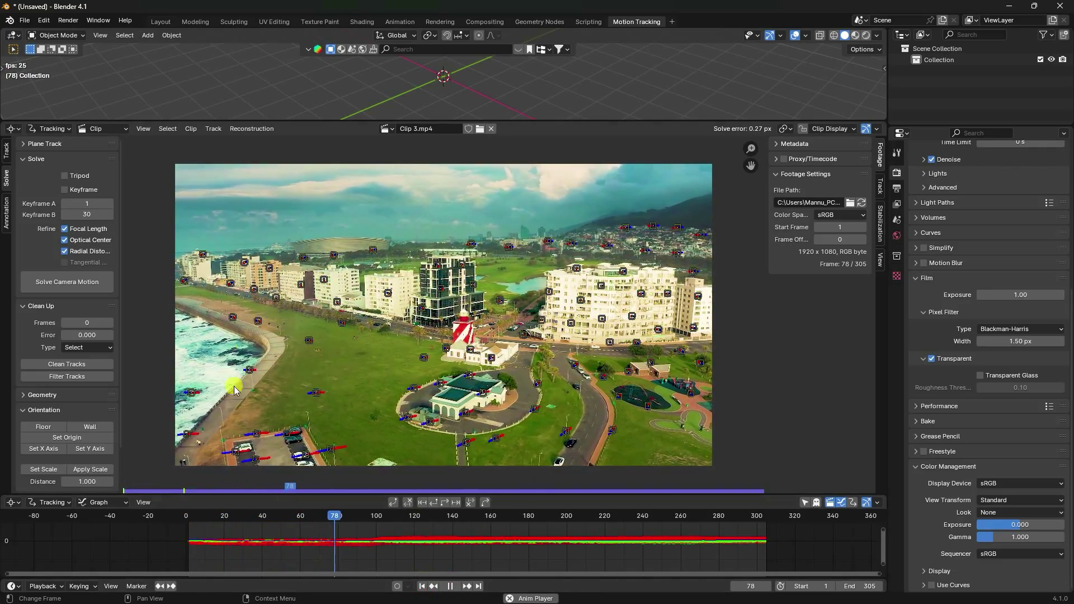
{"action": "left_click_drag", "start_coordinate": [333, 495], "coordinate": [334, 509]}
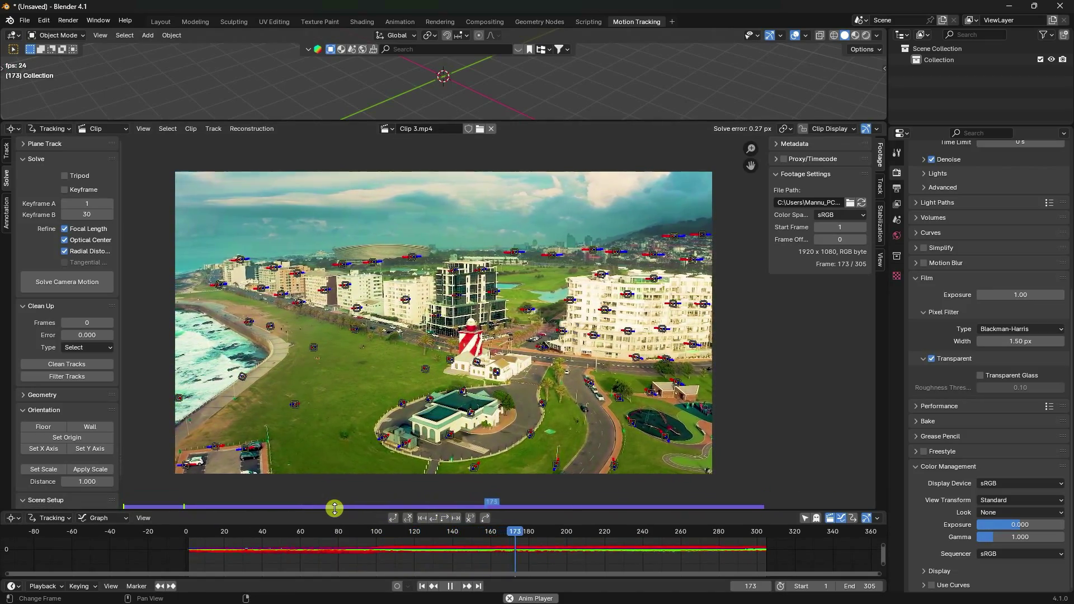
{"action": "left_click", "coordinate": [449, 587]}
{"action": "left_click", "coordinate": [422, 586]}
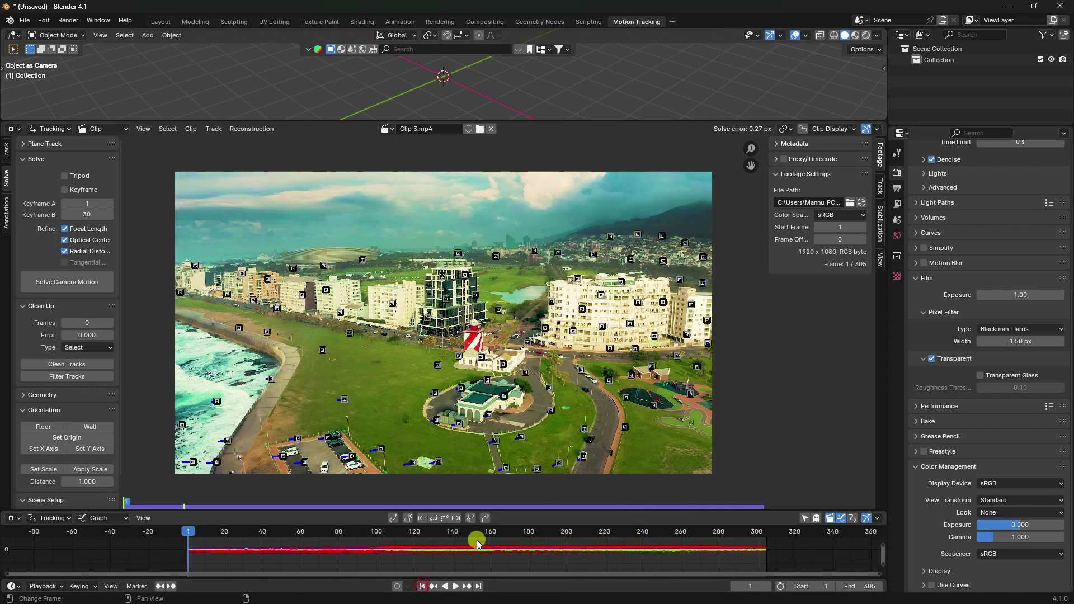
Delete the stray tracks along the footage's bottom edge, between the roundabout path and the road
{"action": "left_click", "coordinate": [503, 465]}
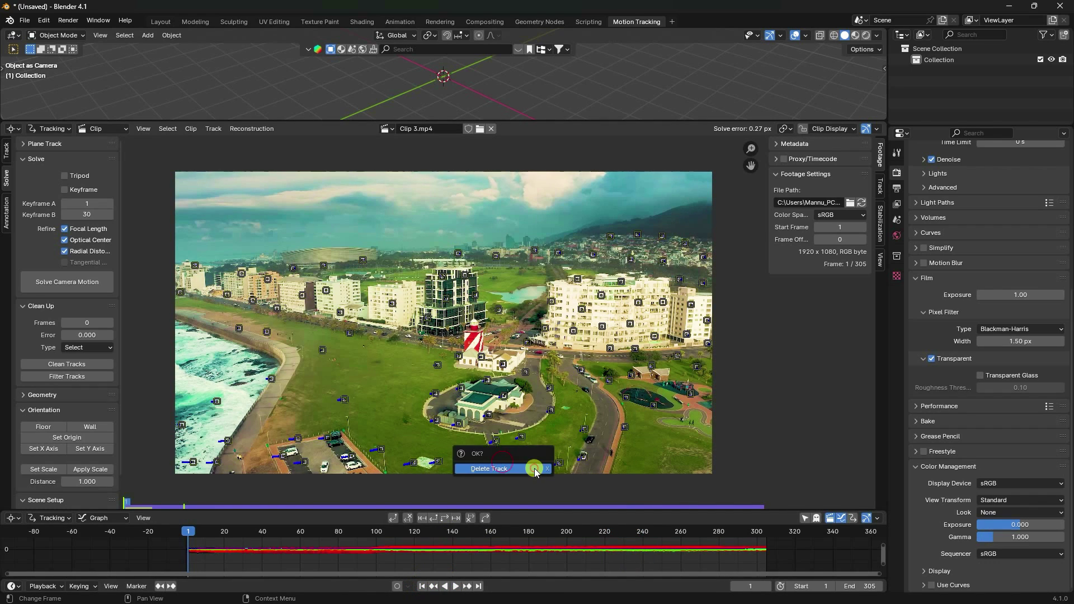
{"action": "key", "text": "x"}
{"action": "left_click", "coordinate": [556, 466]}
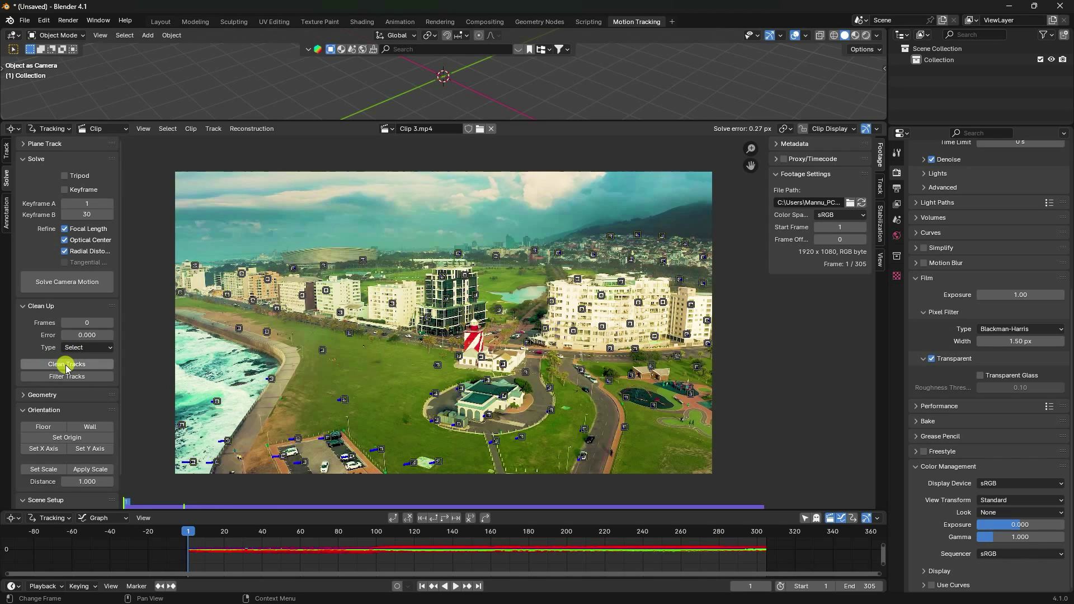
Delete the tracks exceeding a reprojection error of 0.8 and re-solve the camera motion
{"action": "left_click", "coordinate": [66, 365]}
{"action": "left_click", "coordinate": [250, 484]}
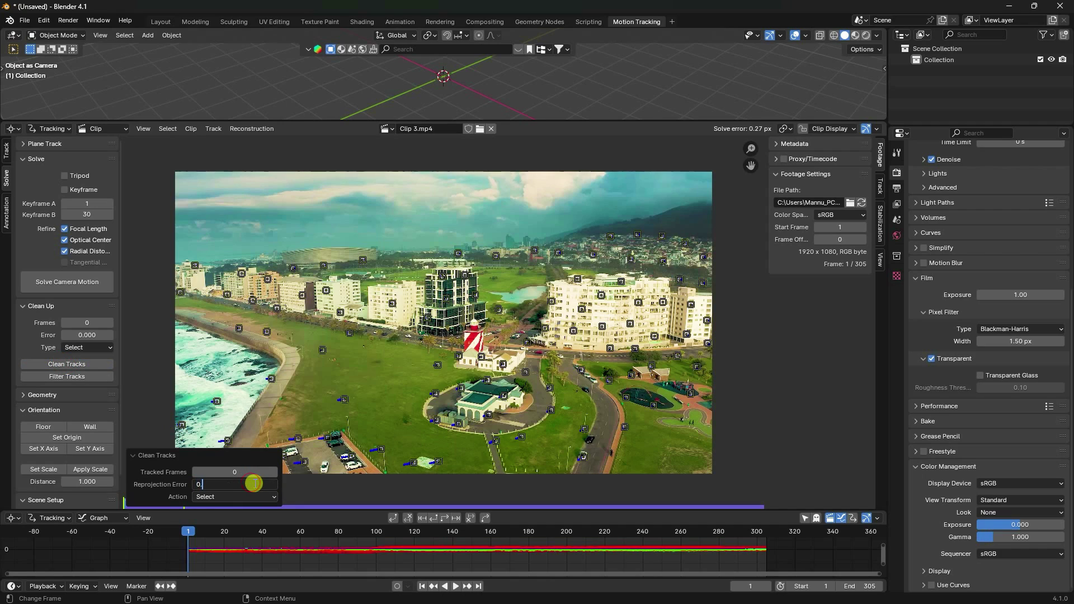
{"action": "type", "text": "0.8"}
{"action": "key", "text": "Return"}
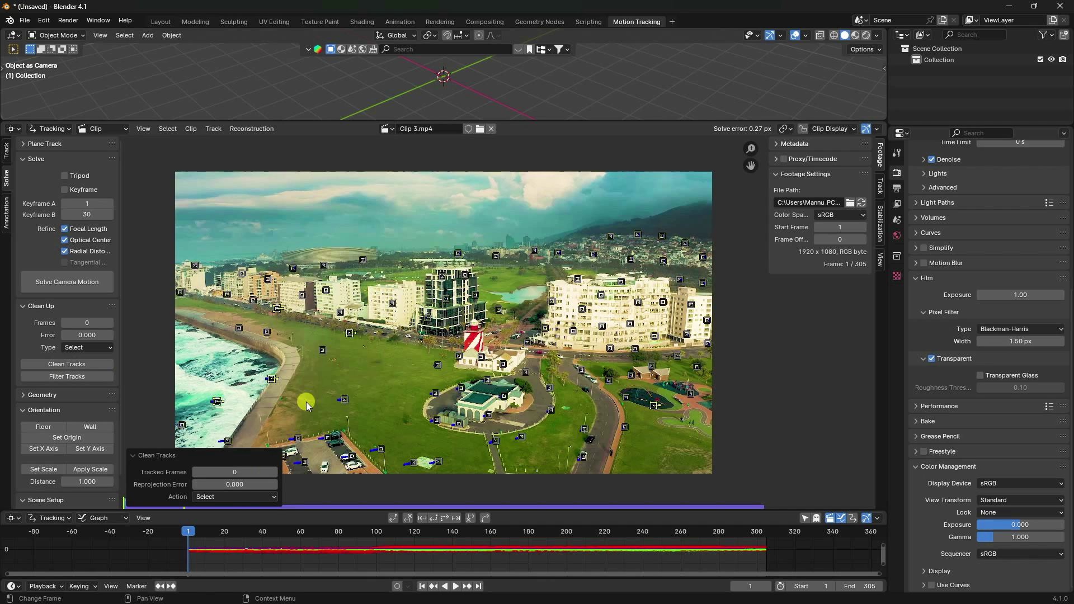
{"action": "key", "text": "x"}
{"action": "left_click", "coordinate": [270, 346]}
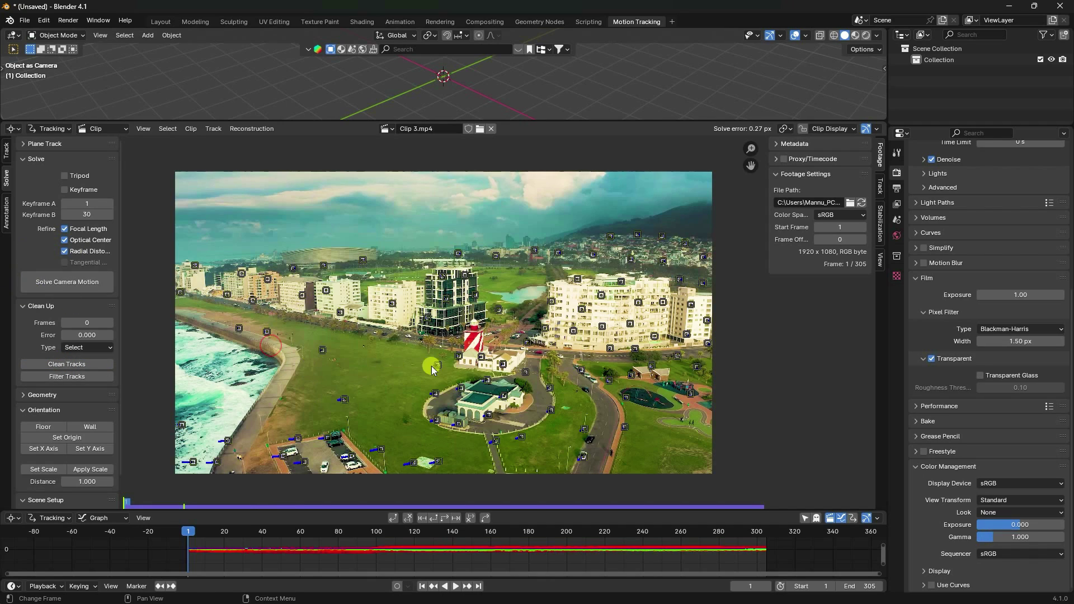
{"action": "left_click", "coordinate": [45, 283]}
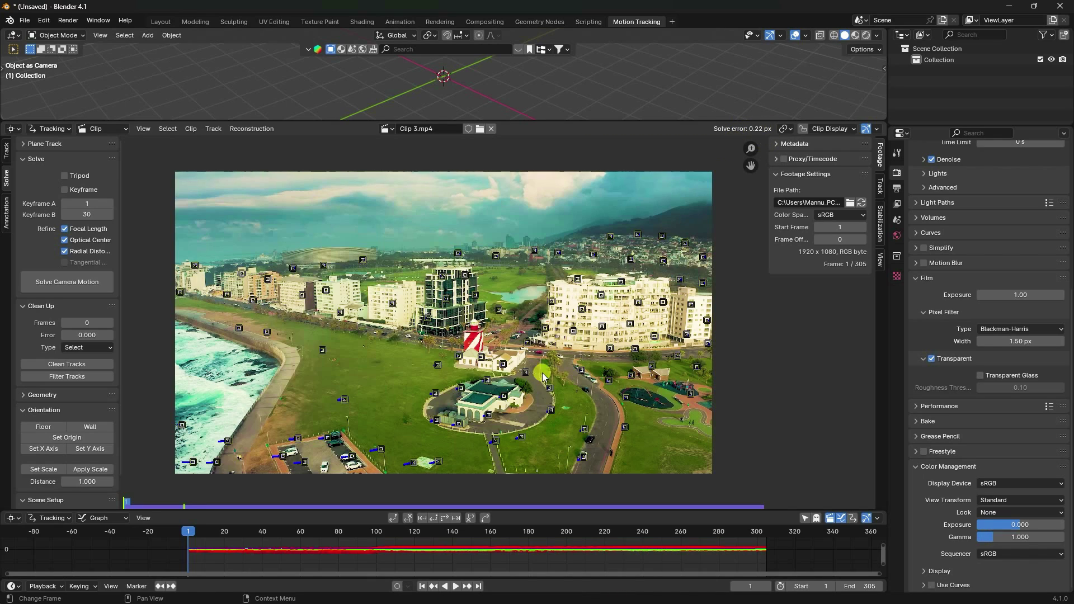
{"action": "mouse_move", "coordinate": [328, 515]}
{"action": "left_mouse_down"}
{"action": "mouse_move", "coordinate": [327, 528]}
{"action": "mouse_move", "coordinate": [339, 528]}
{"action": "left_mouse_up"}
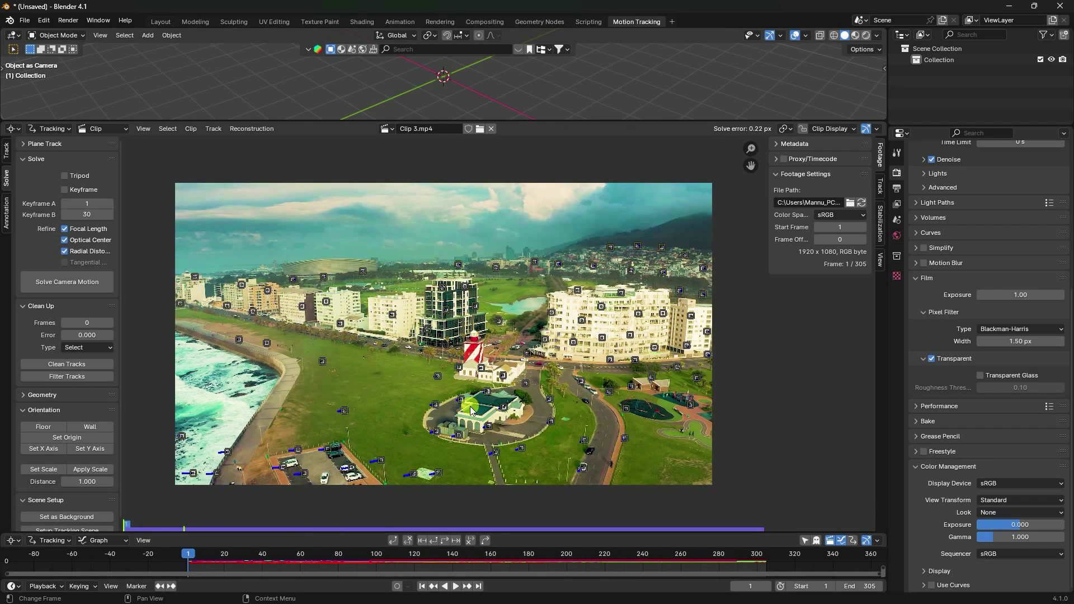
{"action": "scroll", "coordinate": [469, 406], "scroll_direction": "up", "scroll_amount": 2}
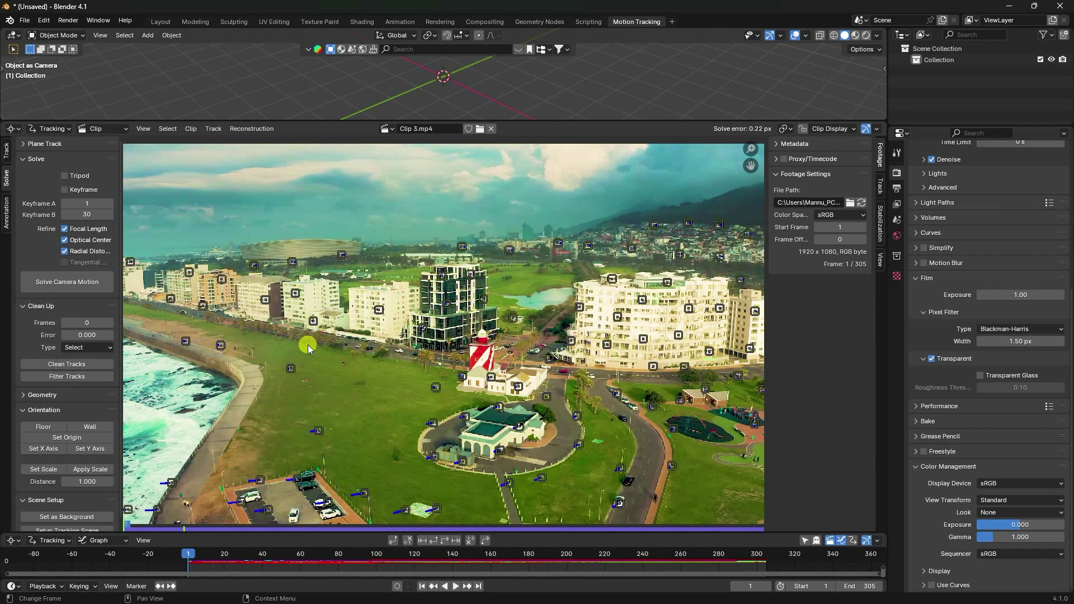
Set up the tracking scene from the camera solve and enlarge the 3D view above the clip
{"action": "scroll", "coordinate": [96, 355], "scroll_direction": "down", "scroll_amount": 1}
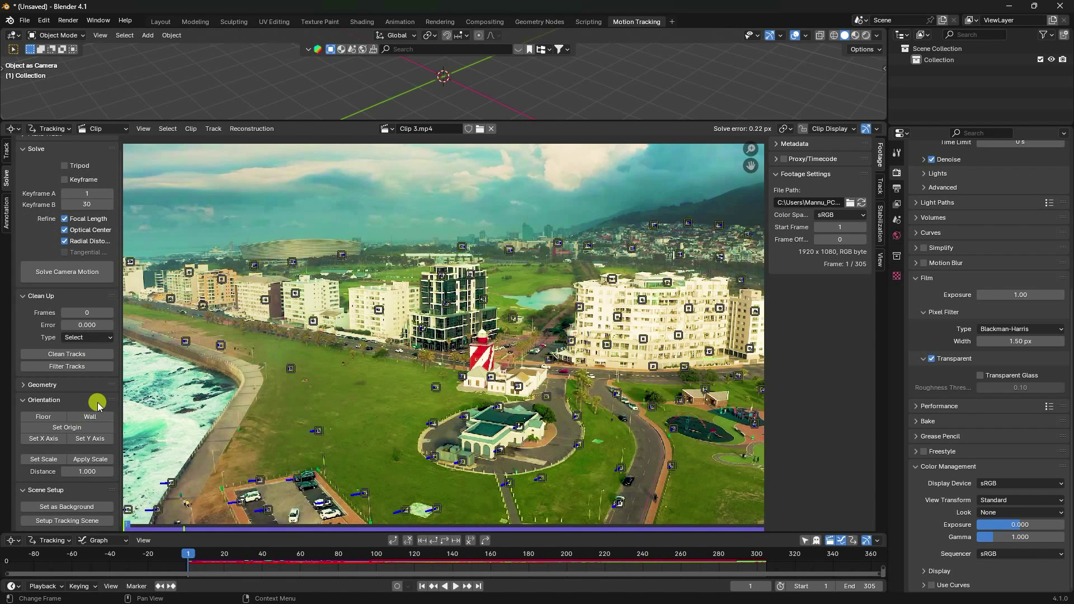
{"action": "left_click", "coordinate": [44, 523]}
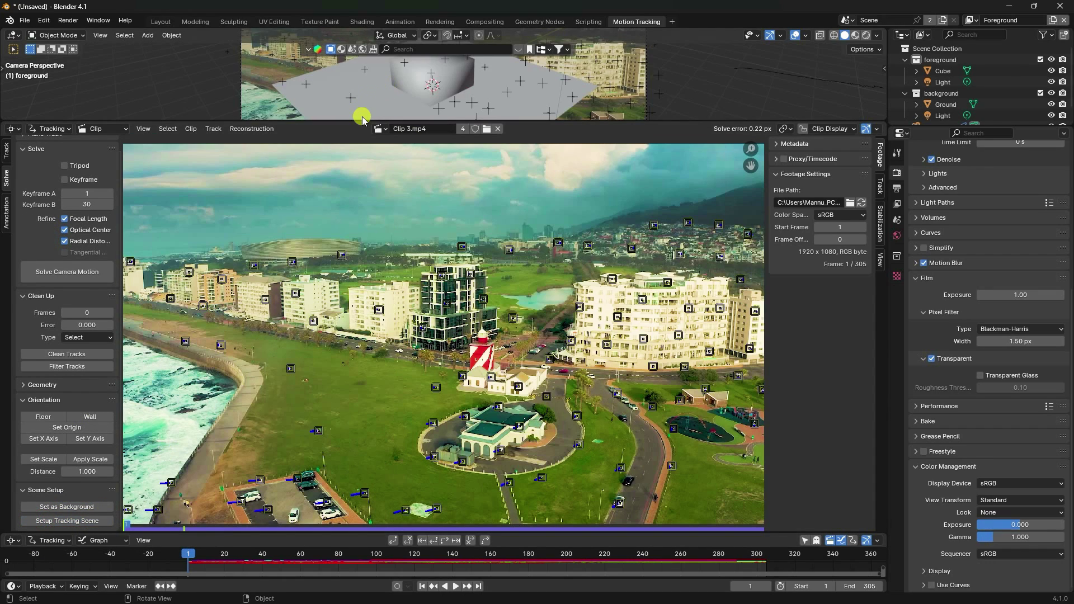
{"action": "left_click_drag", "start_coordinate": [360, 124], "coordinate": [336, 289]}
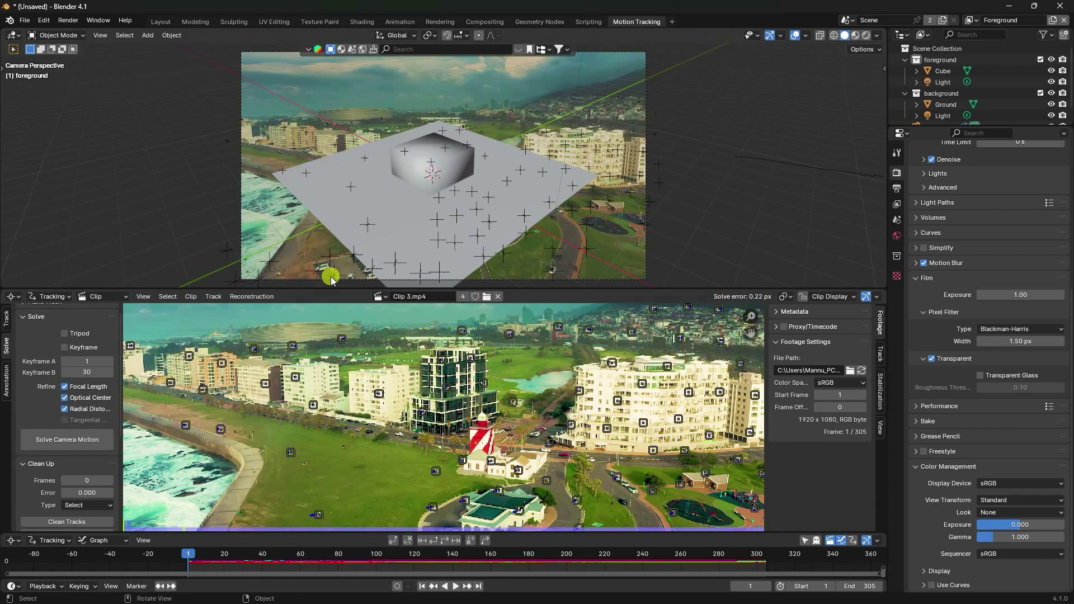
{"action": "left_click_drag", "start_coordinate": [332, 292], "coordinate": [346, 178]}
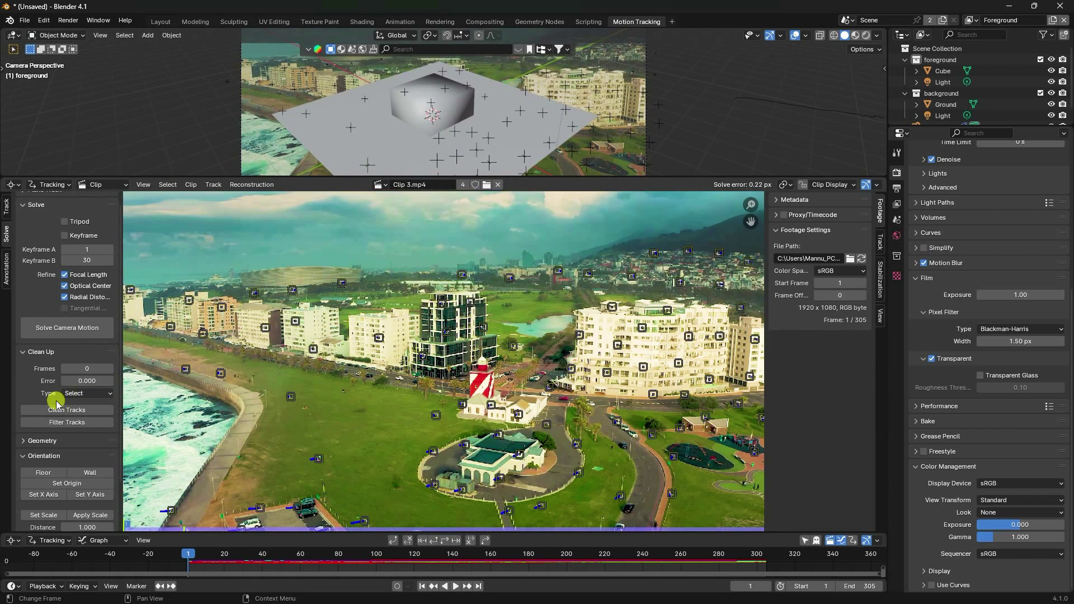
Select three ground tracks, two at the lighthouse building and one on the roundabout's edge, and define them as the floor
{"action": "scroll", "coordinate": [54, 441], "scroll_direction": "down", "scroll_amount": 3}
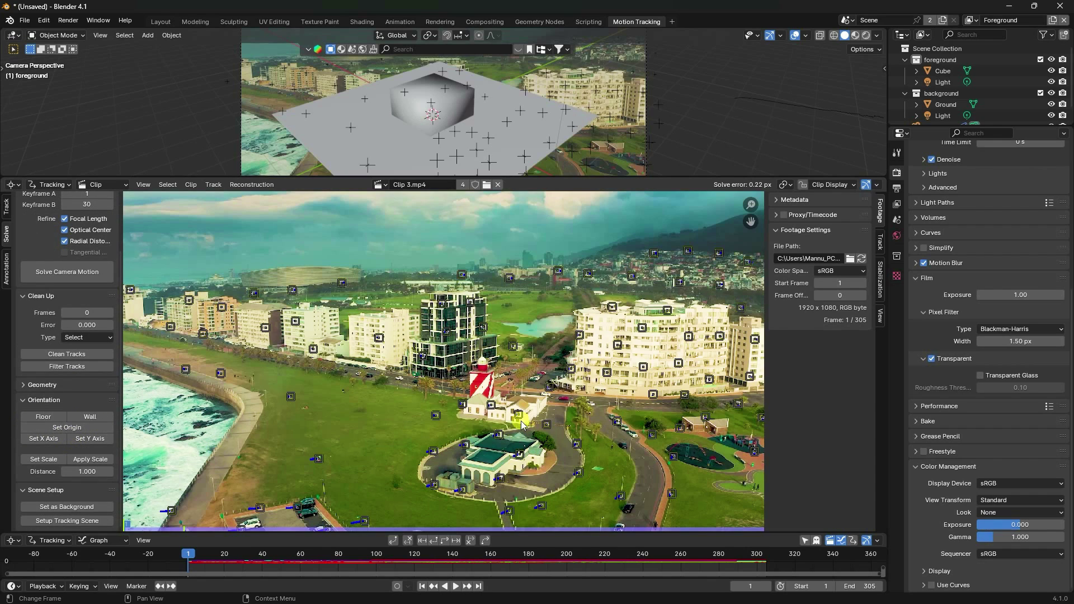
{"action": "scroll", "coordinate": [457, 423], "scroll_direction": "up", "scroll_amount": 1}
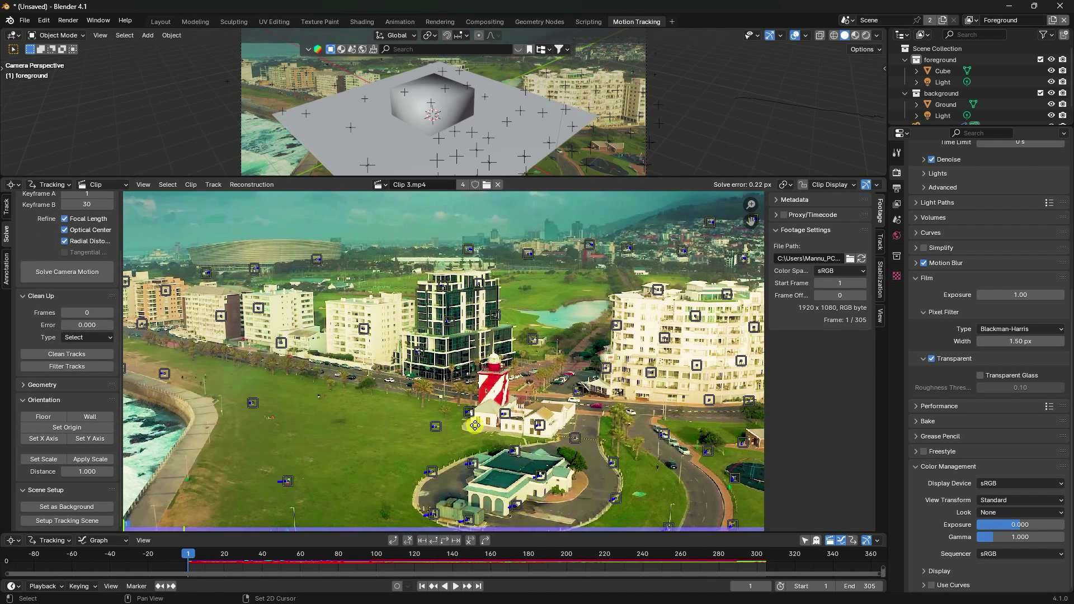
{"action": "middle_click_drag", "start_coordinate": [474, 442], "coordinate": [452, 379]}
{"action": "left_click", "coordinate": [448, 358], "text": "ctrl"}
{"action": "left_click", "coordinate": [422, 586]}
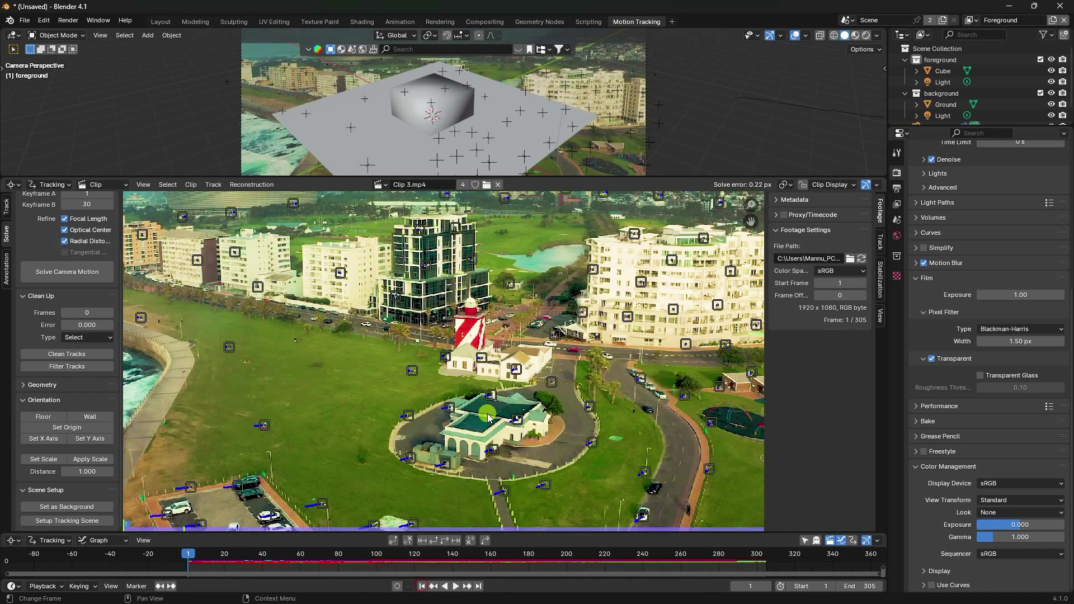
{"action": "left_click", "coordinate": [515, 371]}
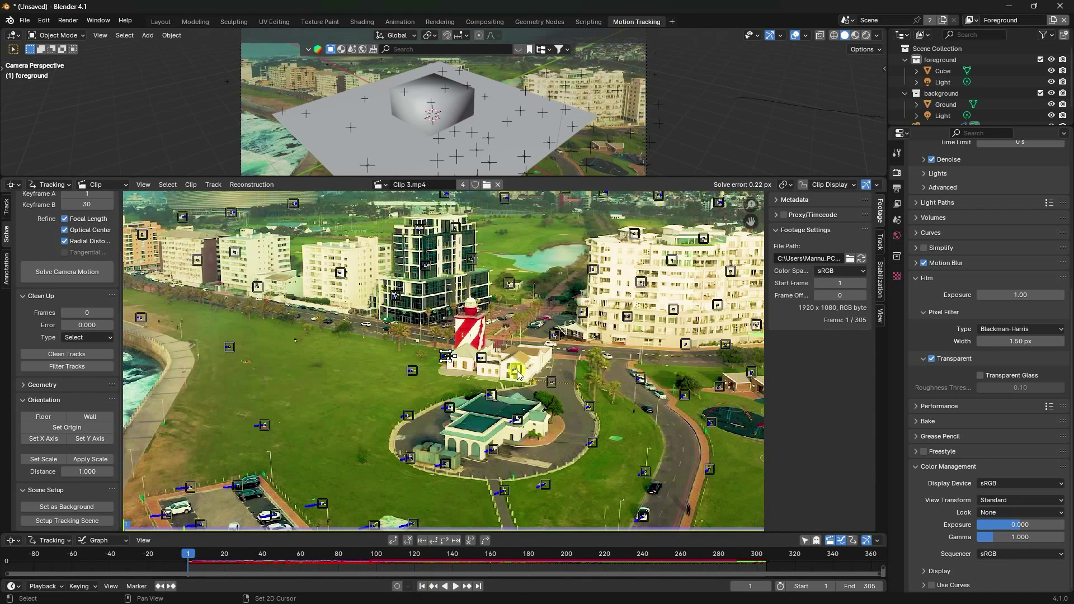
{"action": "left_click", "coordinate": [410, 417]}
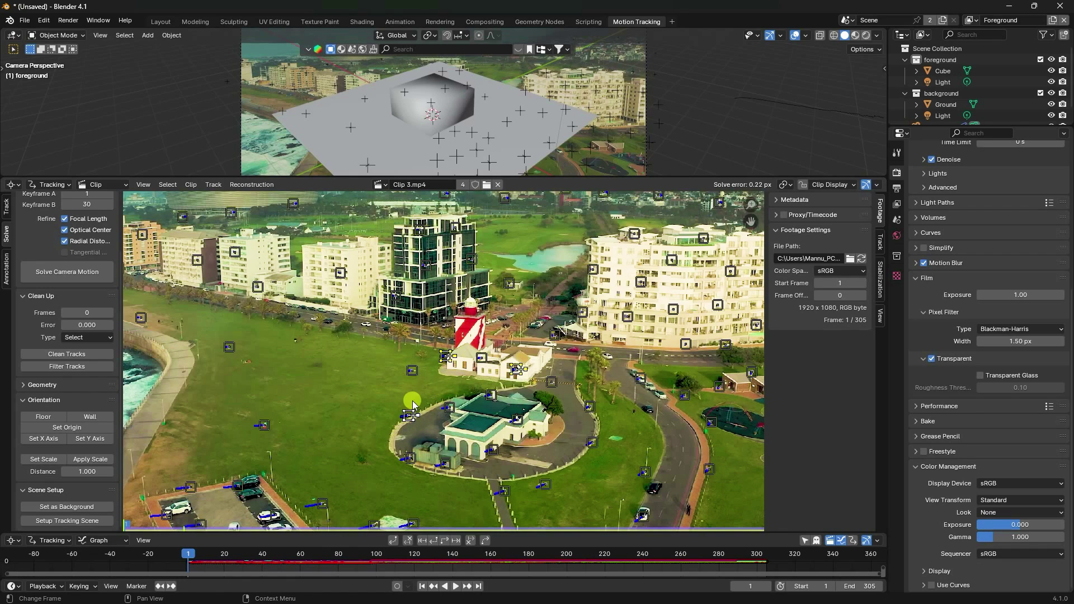
{"action": "left_click", "coordinate": [49, 418]}
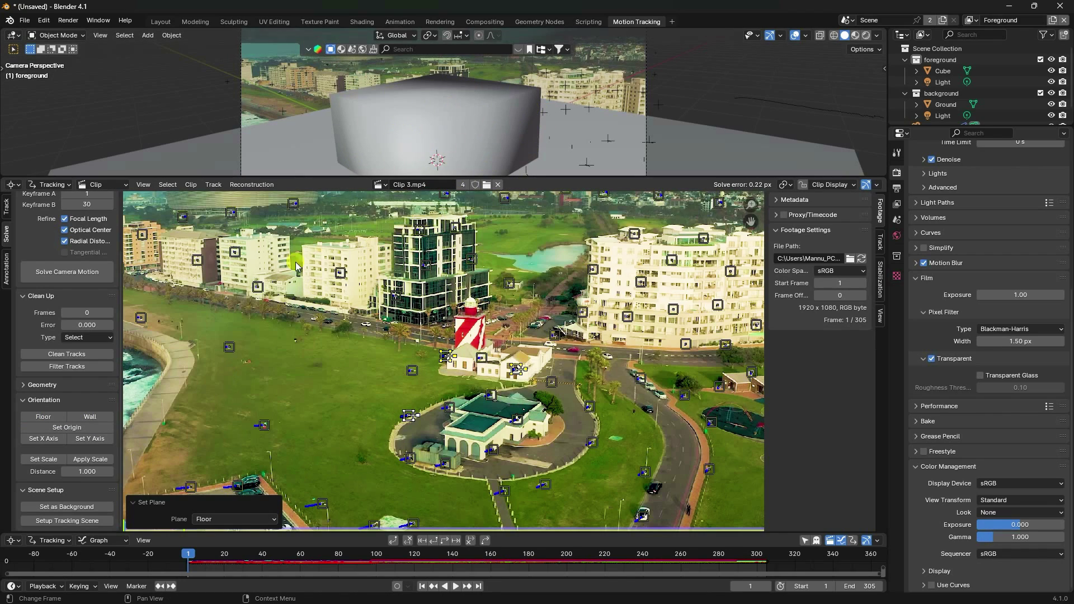
Set the scene scale with a distance of 5 between the two tracks on either side of the lighthouse building
{"action": "left_click", "coordinate": [446, 368]}
{"action": "left_click", "coordinate": [511, 369]}
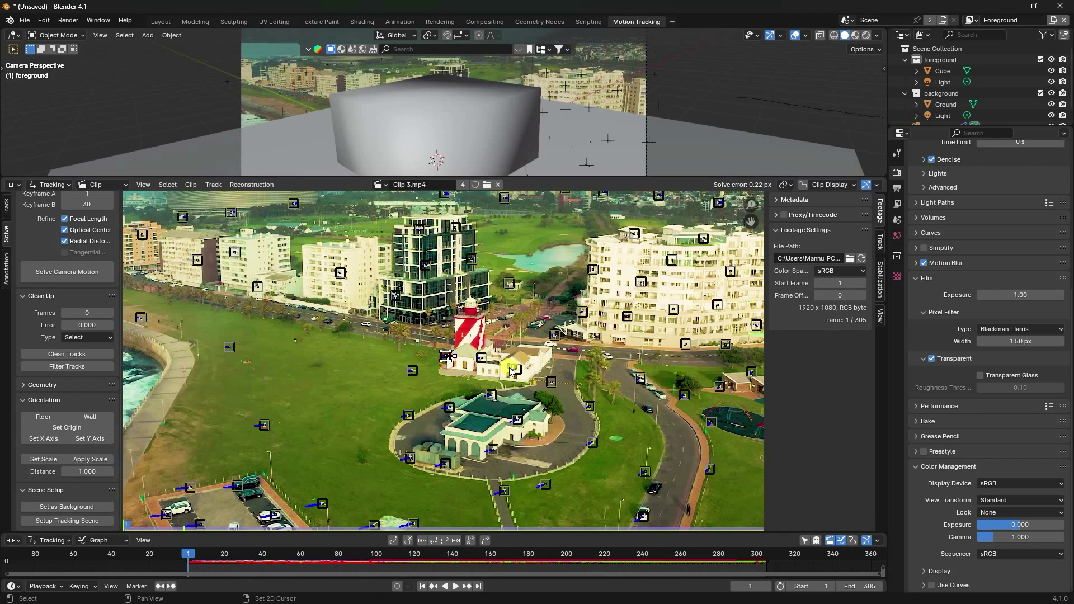
{"action": "left_click", "coordinate": [93, 473]}
{"action": "type", "text": "5"}
{"action": "key", "text": "Return"}
{"action": "left_click", "coordinate": [50, 460]}
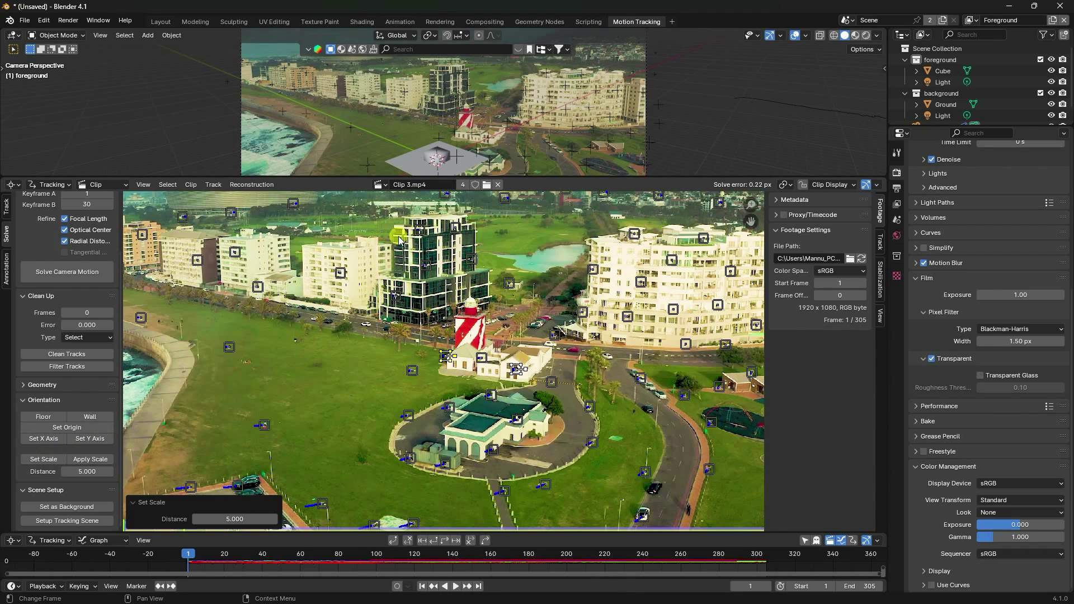
Set the scene origin to the track at the base of the lighthouse
{"action": "scroll", "coordinate": [425, 140], "scroll_direction": "down", "scroll_amount": 2}
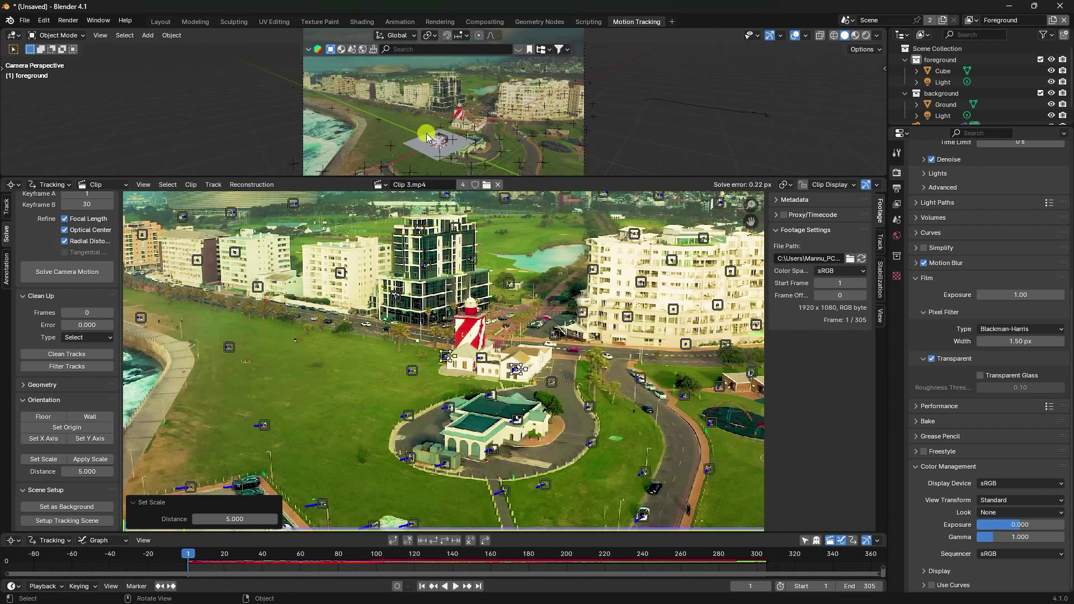
{"action": "scroll", "coordinate": [444, 149], "scroll_direction": "up", "scroll_amount": 4}
{"action": "middle_click_drag", "start_coordinate": [447, 151], "coordinate": [425, 110], "text": "shift"}
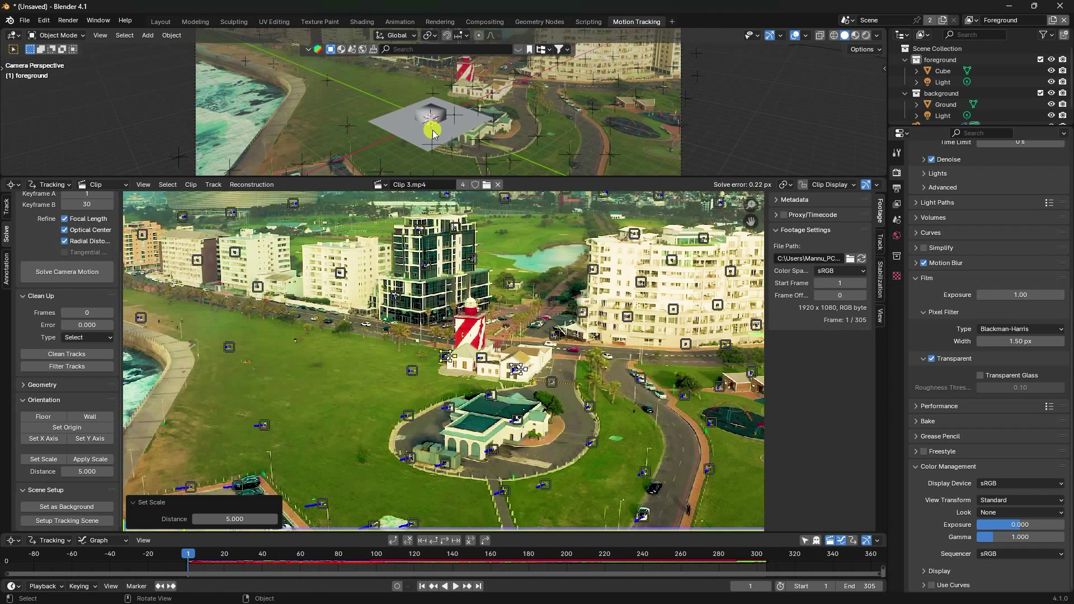
{"action": "left_click", "coordinate": [410, 387]}
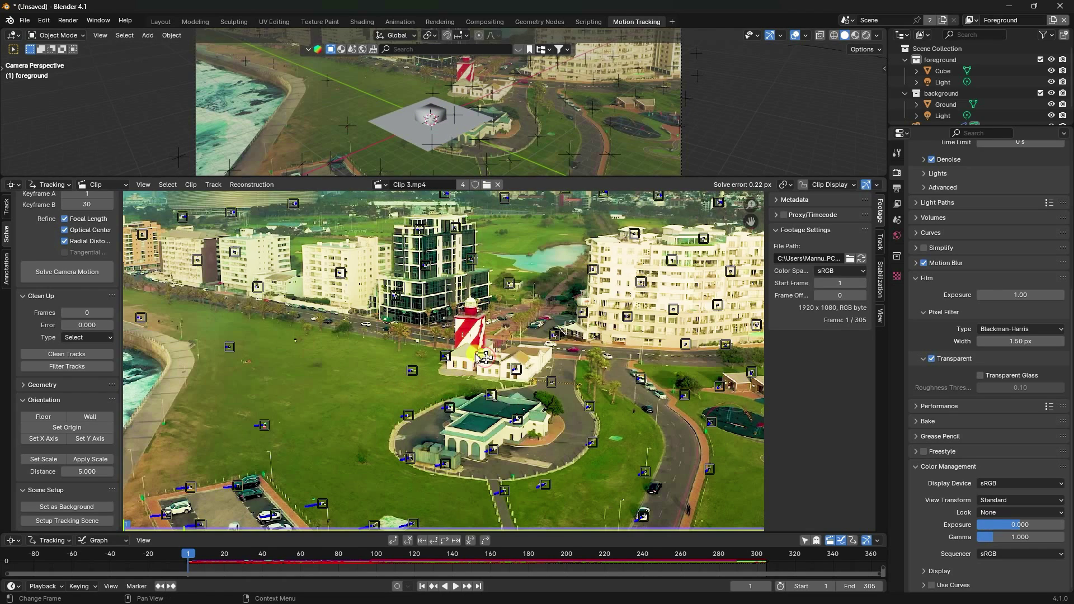
{"action": "left_click", "coordinate": [62, 429]}
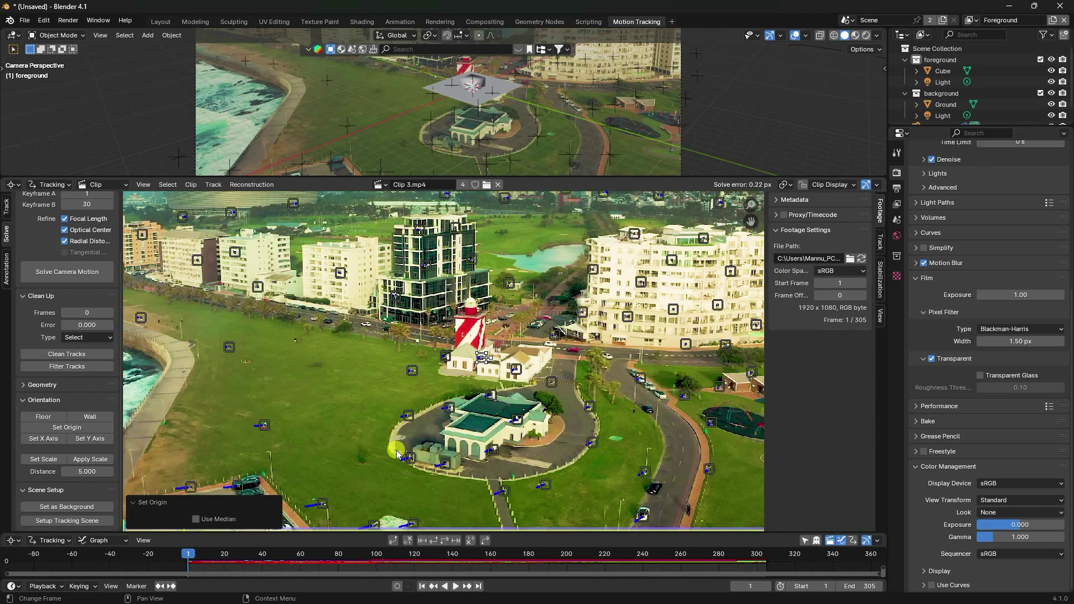
Switch to the Layout workspace and look at the scene through the tracked camera
{"action": "left_click_drag", "start_coordinate": [294, 177], "coordinate": [301, 289]}
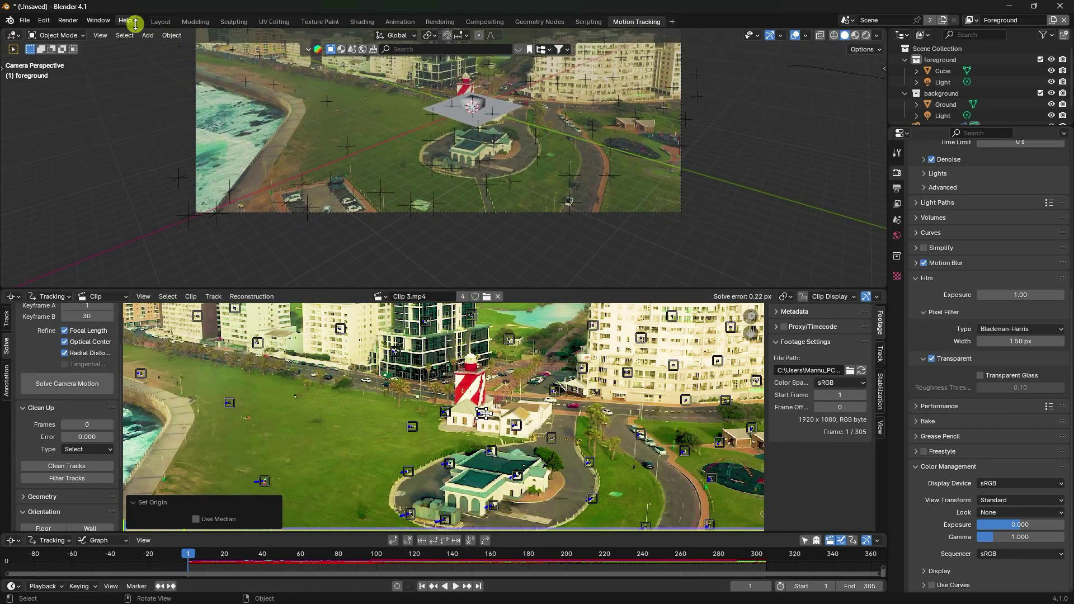
{"action": "left_click", "coordinate": [160, 21]}
{"action": "mouse_move", "coordinate": [417, 361]}
{"action": "middle_mouse_down"}
{"action": "mouse_move", "coordinate": [482, 379]}
{"action": "mouse_move", "coordinate": [438, 364]}
{"action": "middle_mouse_up"}
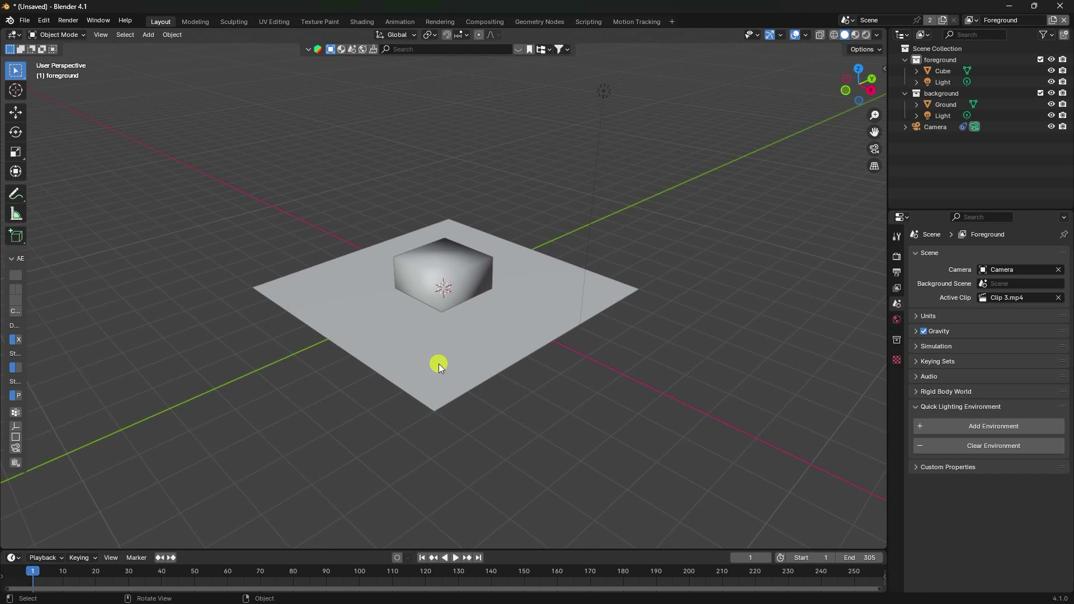
{"action": "left_click", "coordinate": [874, 150]}
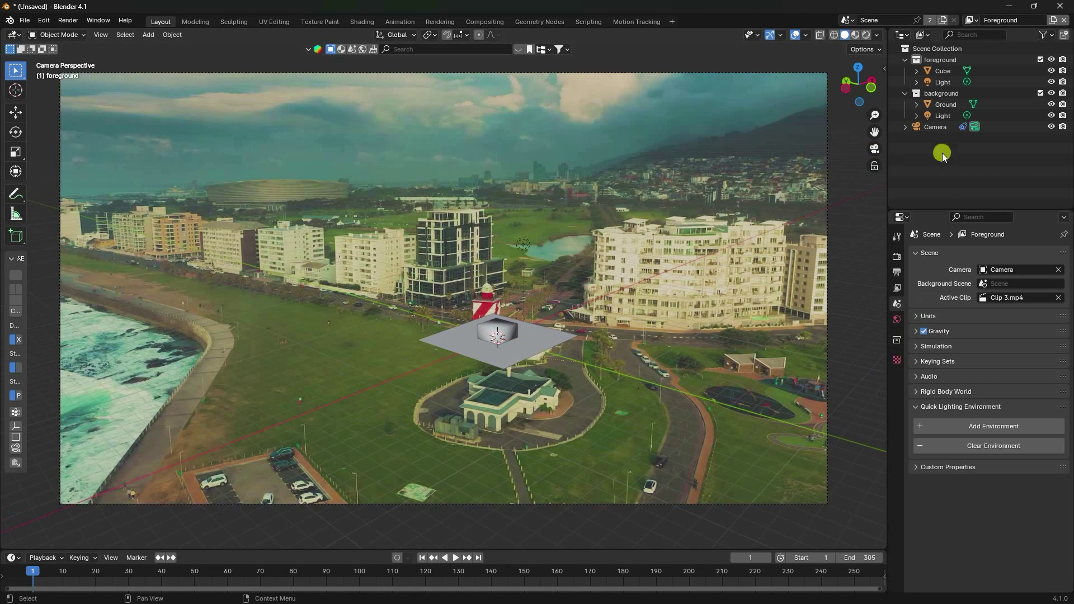
Delete both lights, one in the foreground and one in the background collection
{"action": "left_click", "coordinate": [944, 115]}
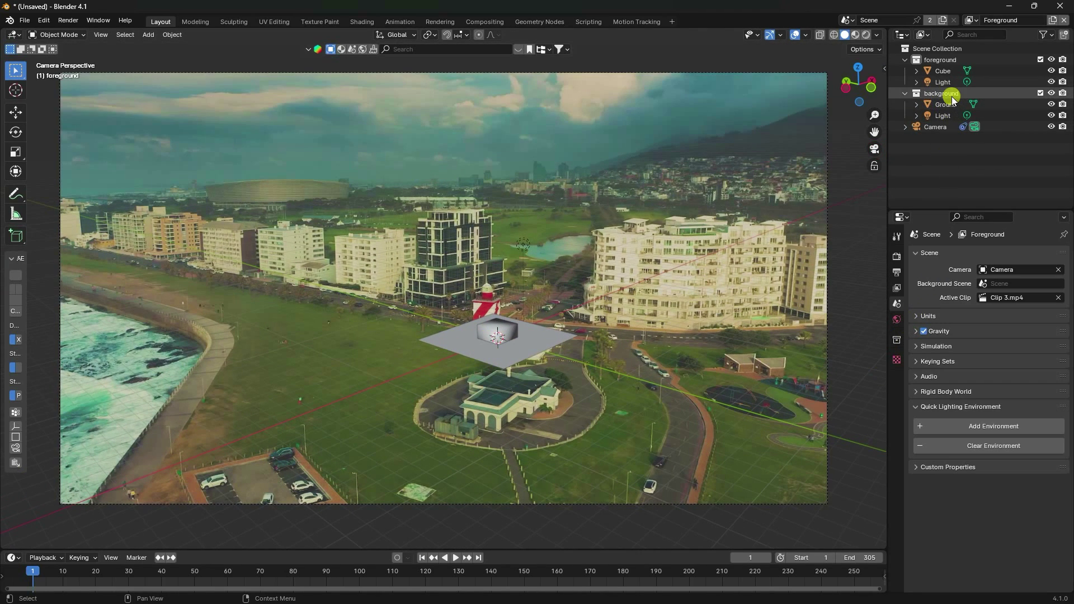
{"action": "left_click", "coordinate": [945, 82], "text": "ctrl"}
{"action": "key", "text": "Delete"}
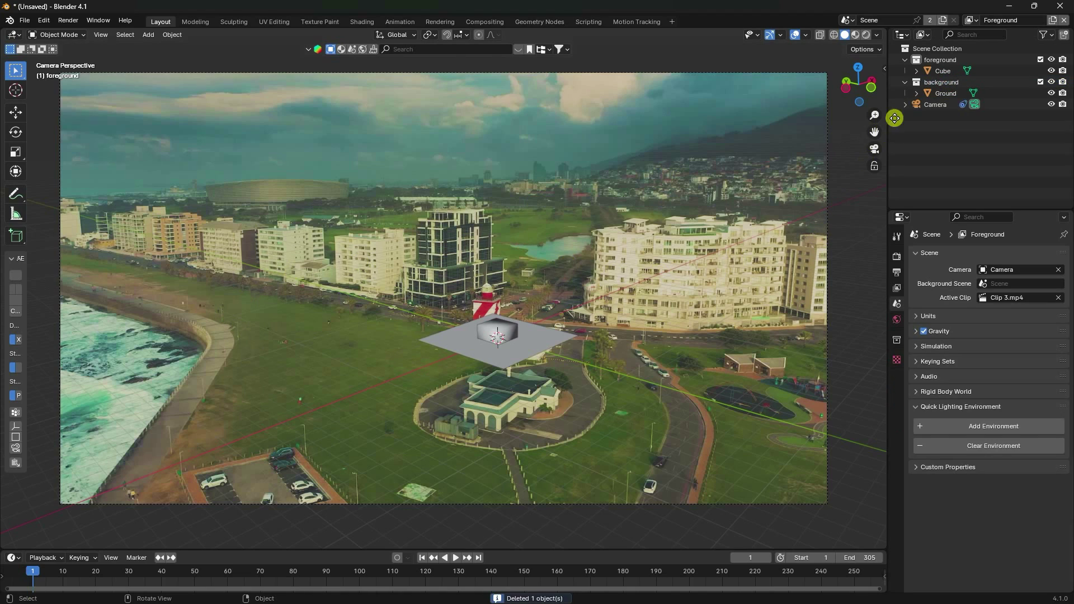
Set the opacity of the camera's Clip 3.mp4 background image to 1
{"action": "left_click", "coordinate": [939, 105]}
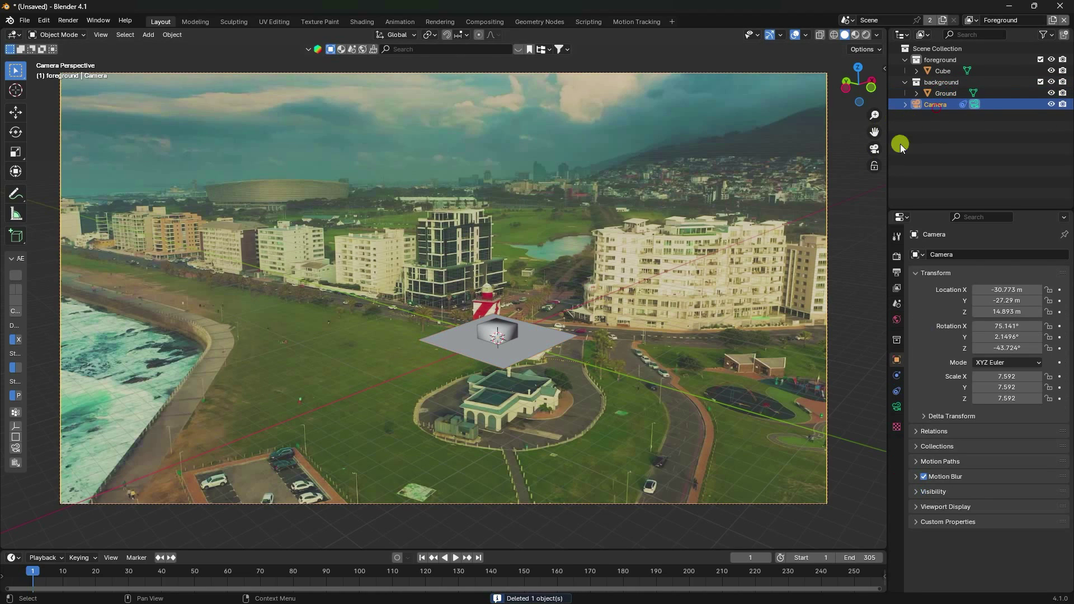
{"action": "left_click", "coordinate": [896, 407]}
{"action": "left_click", "coordinate": [916, 427]}
{"action": "scroll", "coordinate": [1015, 525], "scroll_direction": "down", "scroll_amount": 5}
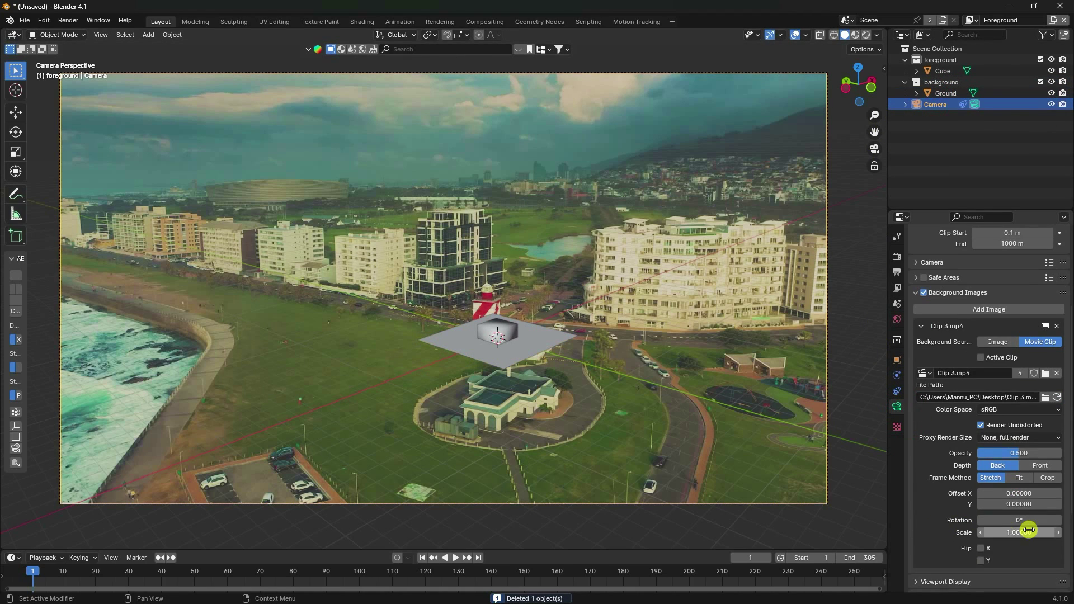
{"action": "left_click", "coordinate": [1034, 447]}
{"action": "type", "text": "1"}
{"action": "key", "text": "Return"}
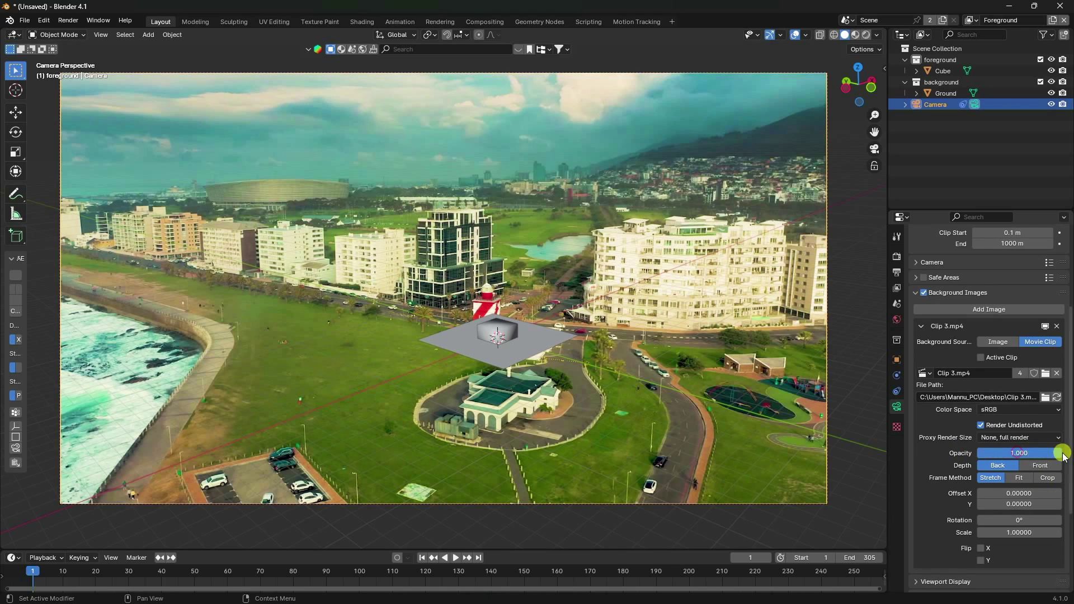
Play the animation to check how the cube and ground plane stick to the footage, and return to frame 1
{"action": "left_click", "coordinate": [455, 557]}
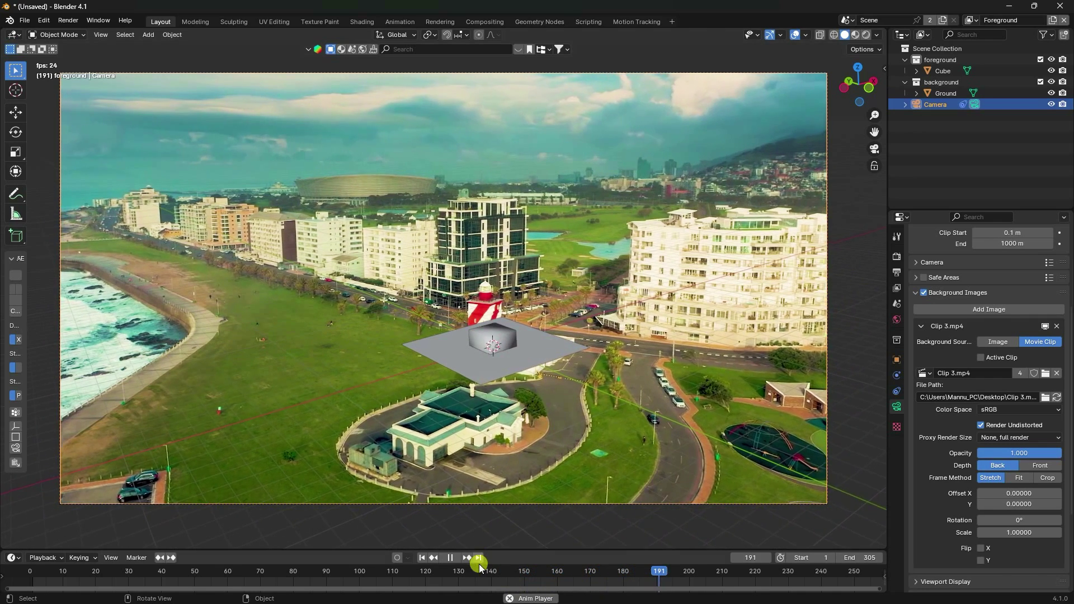
{"action": "left_click", "coordinate": [450, 558]}
{"action": "left_click", "coordinate": [422, 558]}
Delete the cube and play the footage again to check the ground plane's tracking, returning to frame 1
{"action": "left_click", "coordinate": [495, 335]}
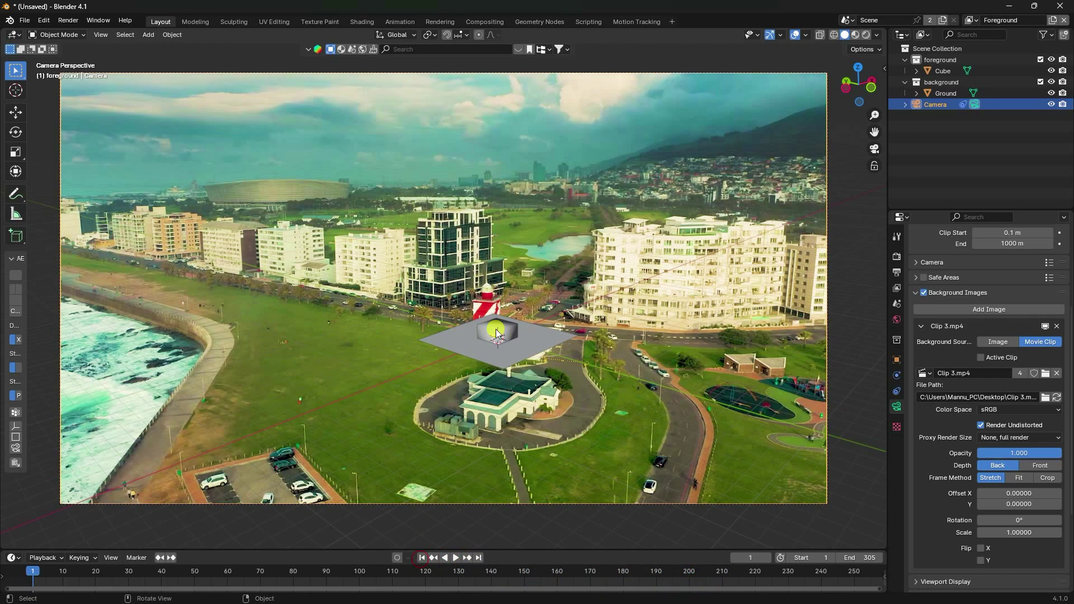
{"action": "key", "text": "Delete"}
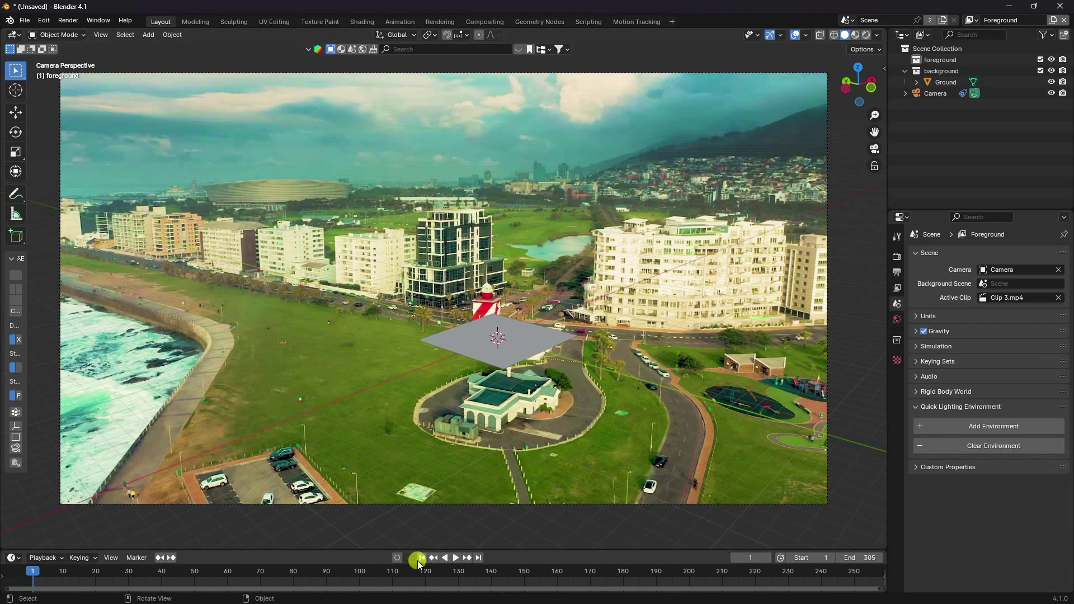
{"action": "left_click", "coordinate": [456, 557]}
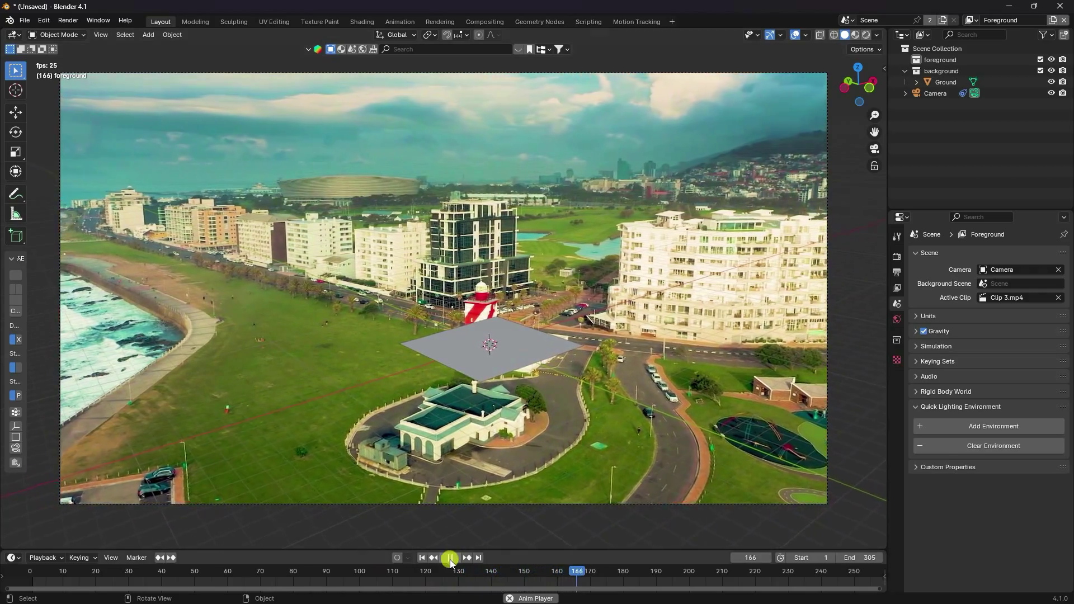
{"action": "left_click", "coordinate": [452, 559]}
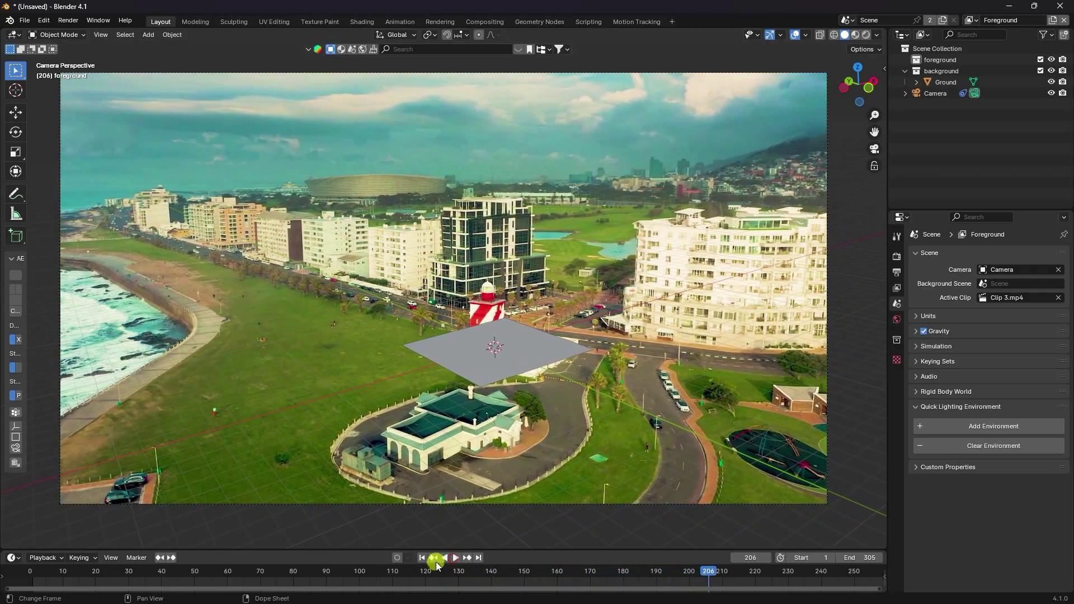
{"action": "left_click", "coordinate": [421, 557]}
Put the Ground plane into Edit Mode, seen from outside the camera, with one of its edges selected
{"action": "mouse_move", "coordinate": [458, 321]}
{"action": "middle_mouse_down"}
{"action": "mouse_move", "coordinate": [451, 376]}
{"action": "mouse_move", "coordinate": [412, 378]}
{"action": "mouse_move", "coordinate": [505, 319]}
{"action": "middle_mouse_up"}
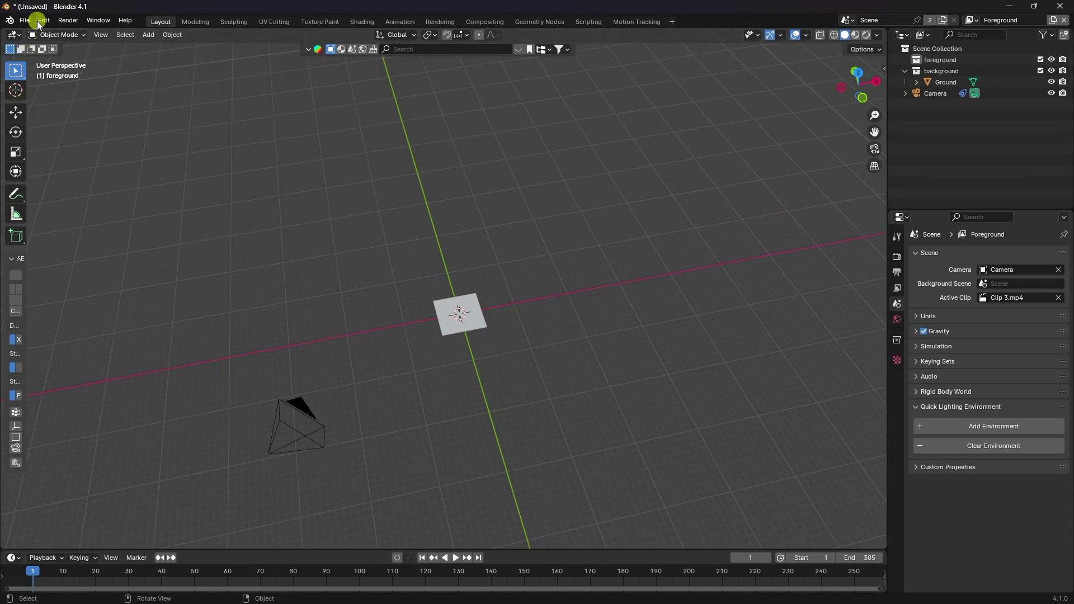
{"action": "left_click", "coordinate": [466, 320]}
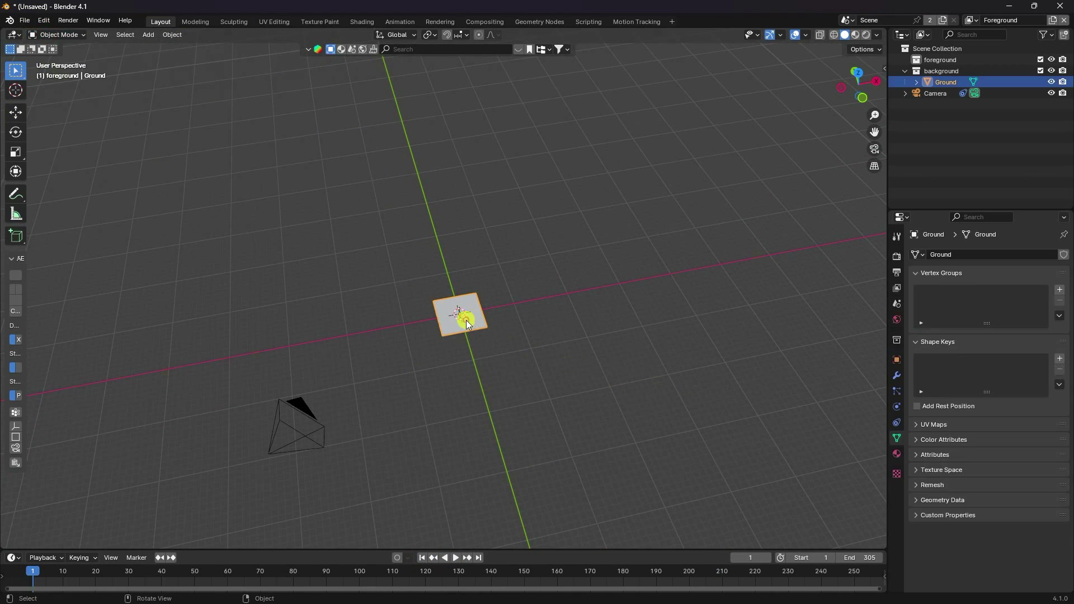
{"action": "left_click", "coordinate": [50, 31]}
{"action": "left_click", "coordinate": [55, 60]}
{"action": "left_click", "coordinate": [444, 244]}
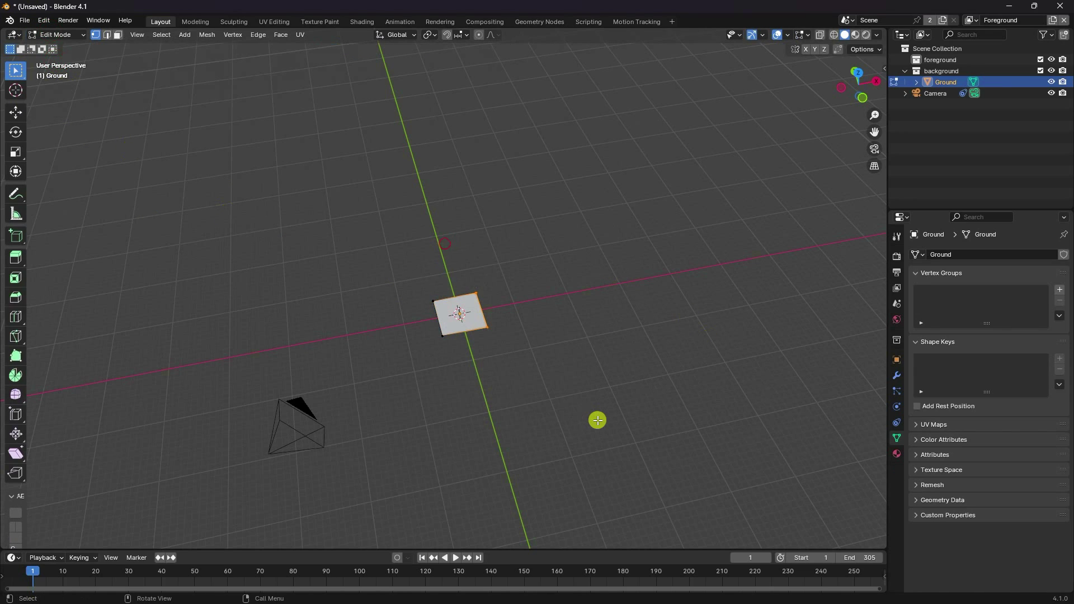
Move two opposite edges of the Ground plane outward in camera view so it reaches across the lighthouse area
{"action": "left_click", "coordinate": [15, 111]}
{"action": "left_click_drag", "start_coordinate": [523, 300], "coordinate": [671, 295]}
{"action": "key", "text": "KP_0"}
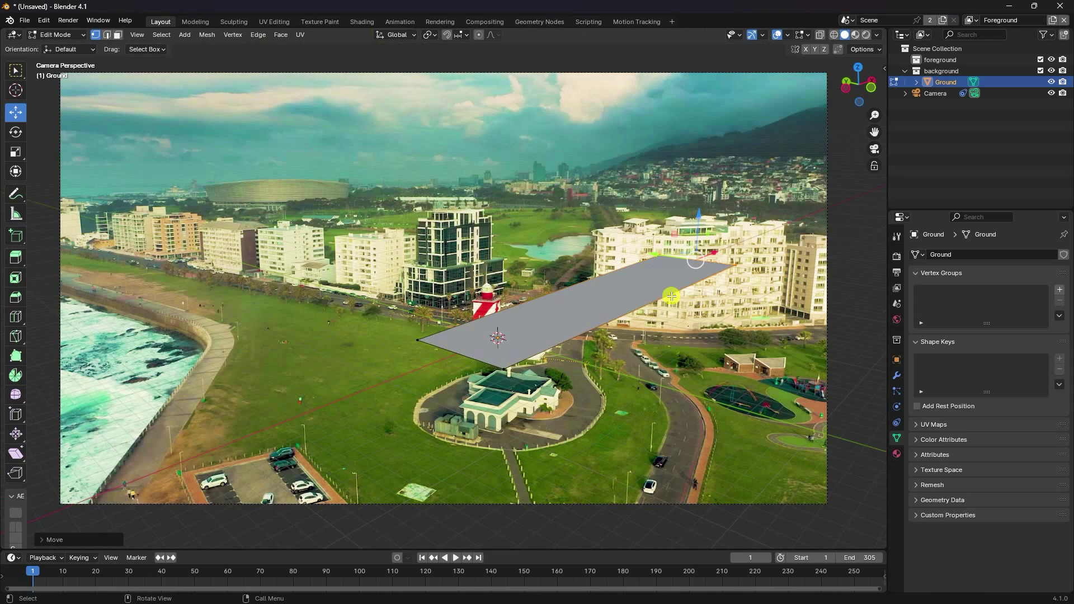
{"action": "left_click_drag", "start_coordinate": [720, 259], "coordinate": [604, 305]}
{"action": "left_click_drag", "start_coordinate": [316, 293], "coordinate": [531, 448]}
{"action": "left_click_drag", "start_coordinate": [486, 346], "coordinate": [420, 356]}
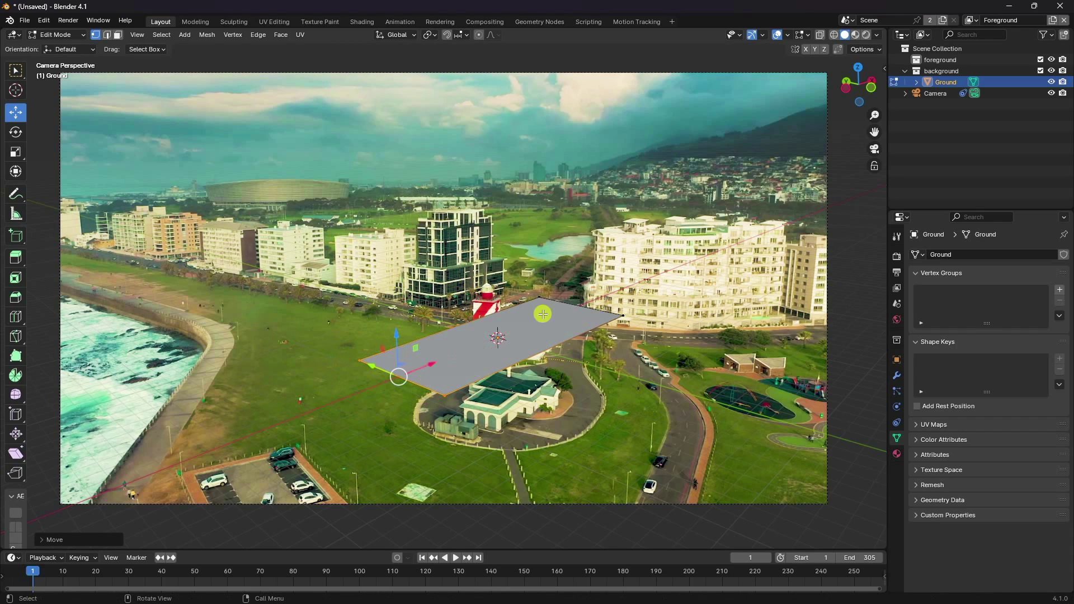
Move the Ground plane's edges outward in camera view so it covers the lawn between the shoreline and the apartment buildings
{"action": "left_click_drag", "start_coordinate": [293, 334], "coordinate": [386, 369]}
{"action": "left_click_drag", "start_coordinate": [434, 315], "coordinate": [143, 232]}
{"action": "left_click_drag", "start_coordinate": [49, 225], "coordinate": [154, 289]}
{"action": "left_click_drag", "start_coordinate": [326, 356], "coordinate": [467, 420]}
{"action": "left_click_drag", "start_coordinate": [242, 281], "coordinate": [192, 320]}
{"action": "left_click_drag", "start_coordinate": [409, 444], "coordinate": [583, 383]}
{"action": "left_click_drag", "start_coordinate": [228, 199], "coordinate": [290, 254]}
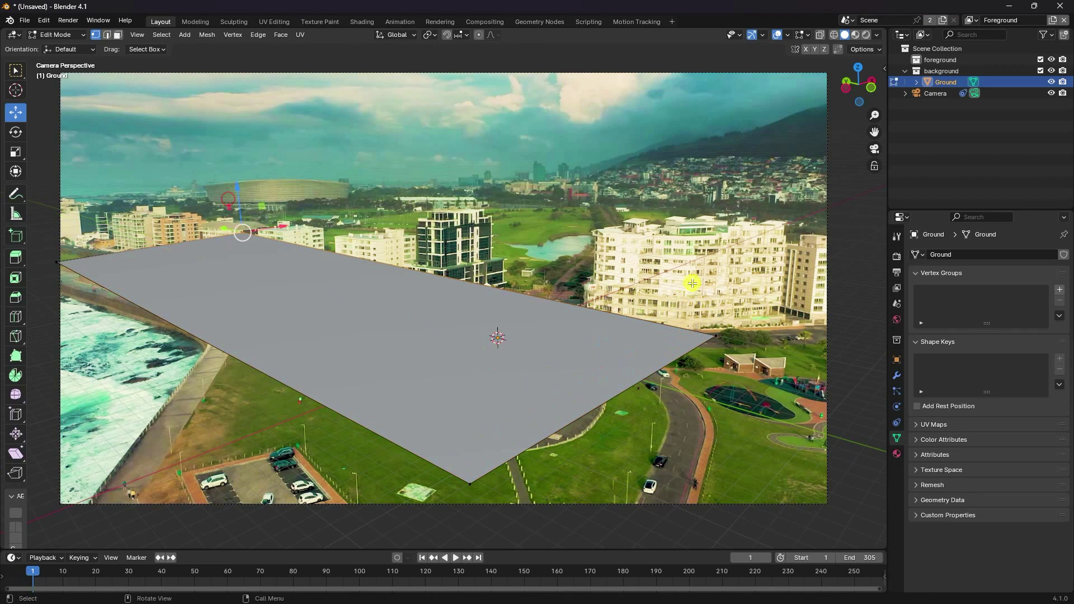
Extend the Ground plane's far edge back toward the large white apartment building and return to Object Mode
{"action": "left_click_drag", "start_coordinate": [718, 338], "coordinate": [718, 339], "text": "shift"}
{"action": "left_click_drag", "start_coordinate": [423, 272], "coordinate": [553, 226]}
{"action": "left_click", "coordinate": [57, 37]}
{"action": "left_click", "coordinate": [56, 47]}
Import the Wavefront file map pointer.obj from the source folder inside Motion Tracking on the Desktop
{"action": "middle_click_drag", "start_coordinate": [448, 309], "coordinate": [1, 51]}
{"action": "left_click", "coordinate": [34, 24]}
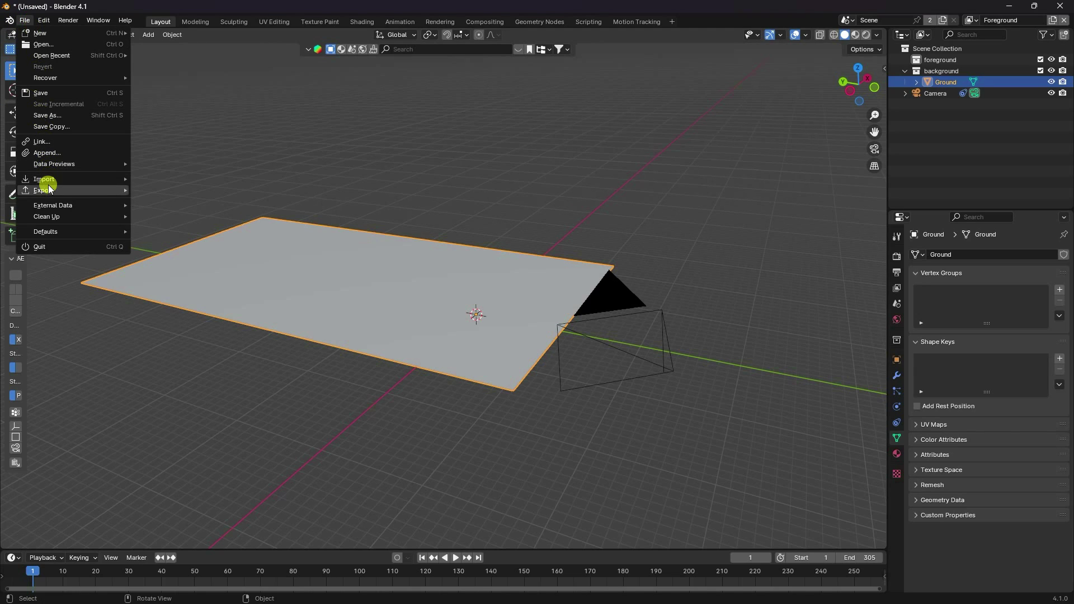
{"action": "mouse_move", "coordinate": [43, 179]}
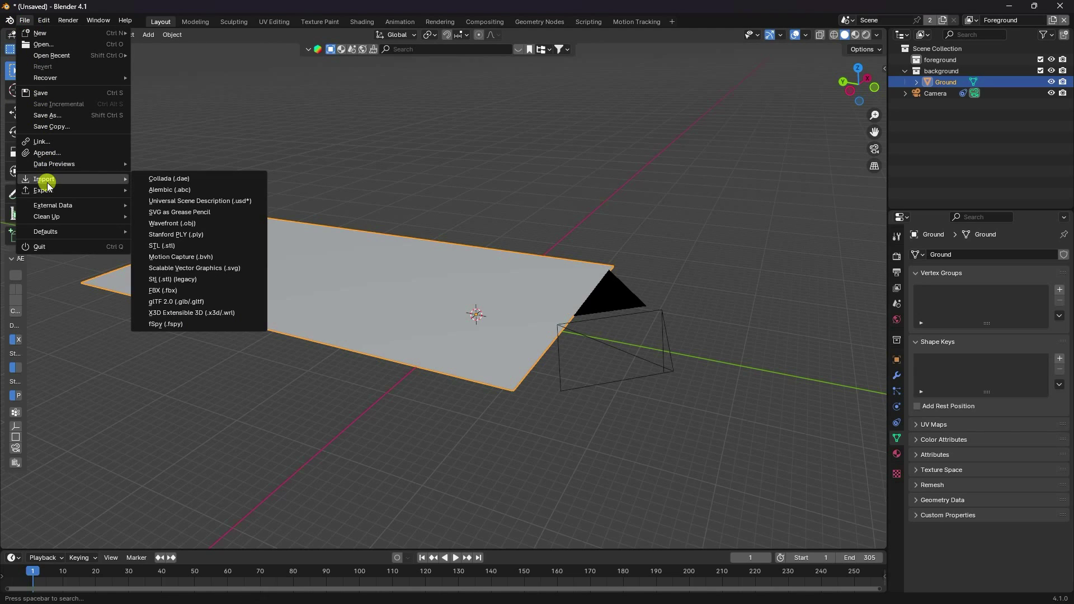
{"action": "left_click", "coordinate": [172, 223]}
{"action": "left_click", "coordinate": [307, 204]}
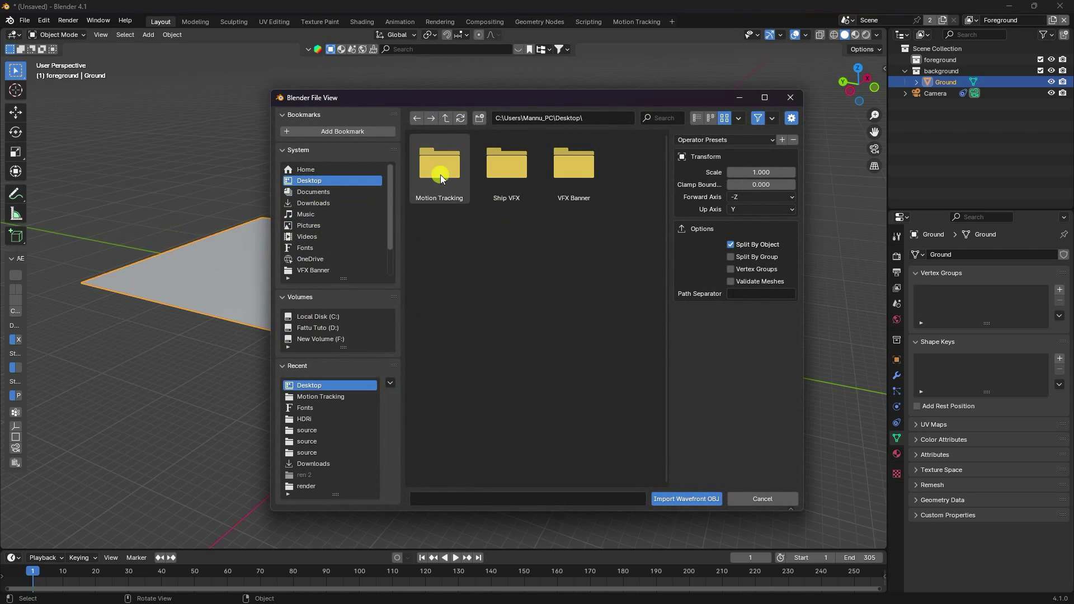
{"action": "double_click", "coordinate": [441, 167]}
{"action": "double_click", "coordinate": [495, 171]}
{"action": "double_click", "coordinate": [428, 165]}
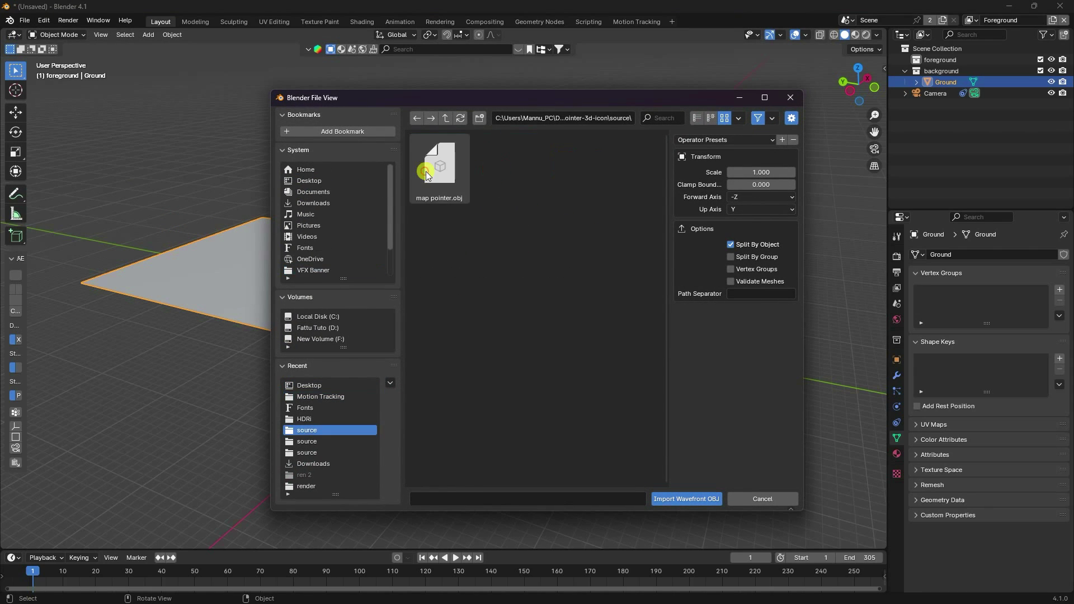
{"action": "left_click", "coordinate": [430, 165]}
{"action": "left_click", "coordinate": [697, 503]}
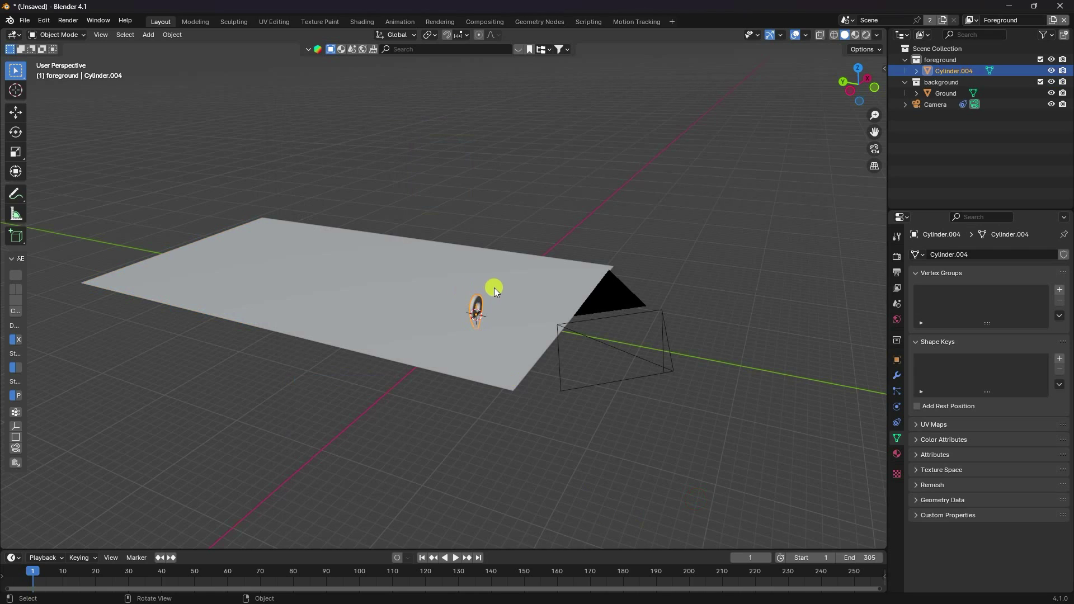
Raise the imported map pin above the Ground plane and scale it up to about 2.799, judging its size in camera view
{"action": "scroll", "coordinate": [502, 280], "scroll_direction": "up", "scroll_amount": 2}
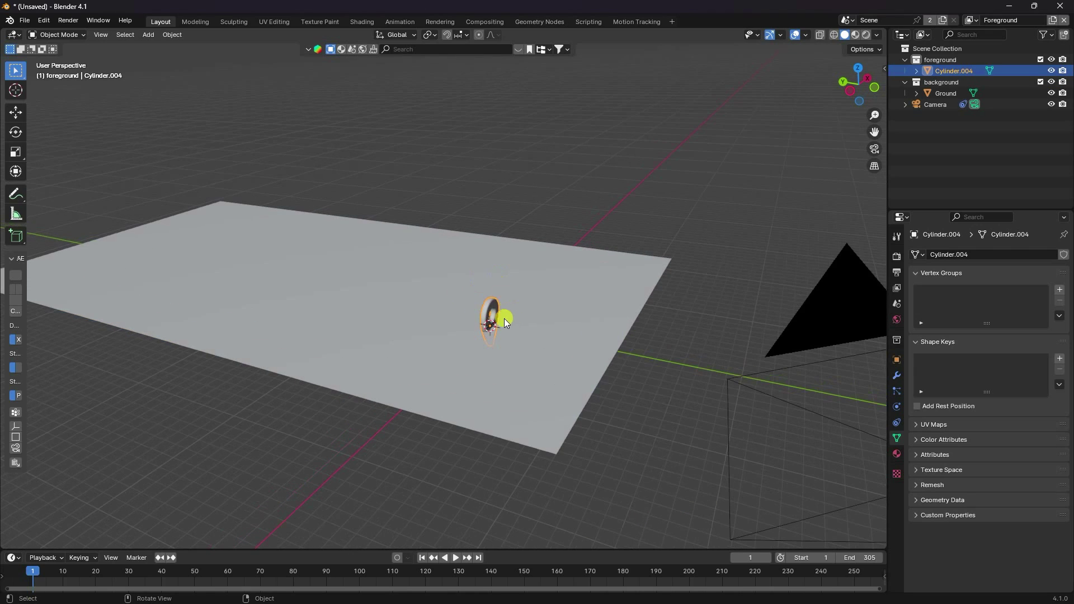
{"action": "left_click", "coordinate": [15, 114]}
{"action": "left_click_drag", "start_coordinate": [489, 287], "coordinate": [489, 193]}
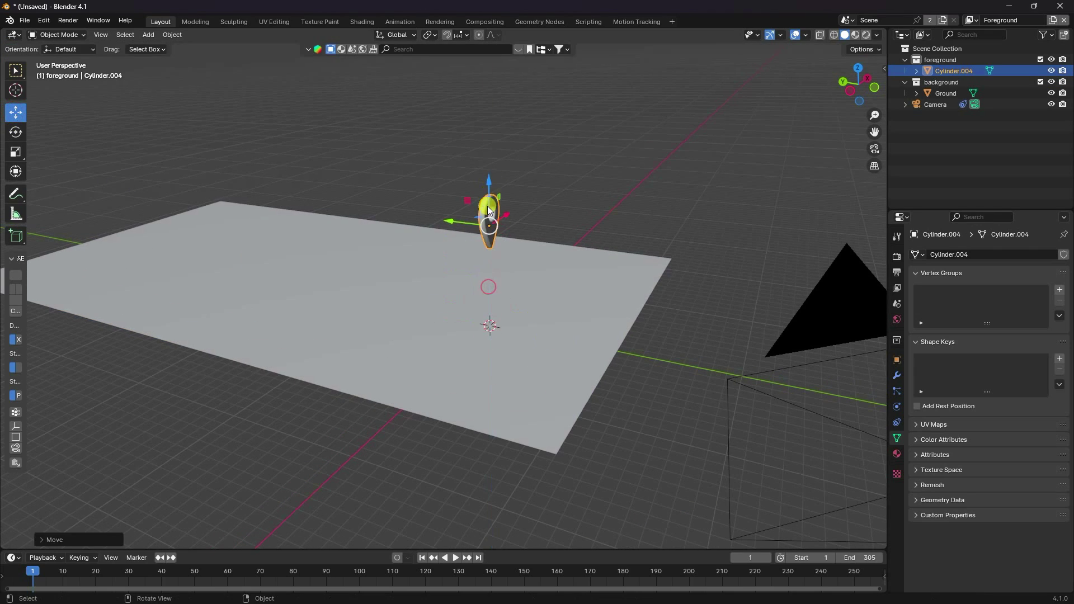
{"action": "key", "text": "s"}
{"action": "left_click", "coordinate": [538, 171]}
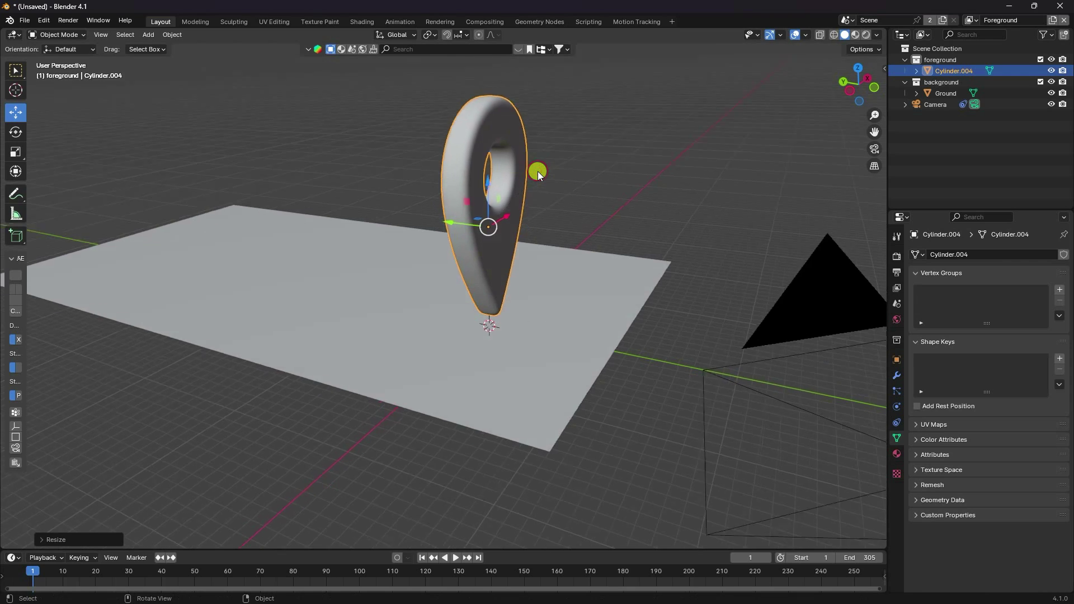
{"action": "key", "text": "KP_0"}
{"action": "key", "text": "s"}
{"action": "left_click", "coordinate": [554, 162]}
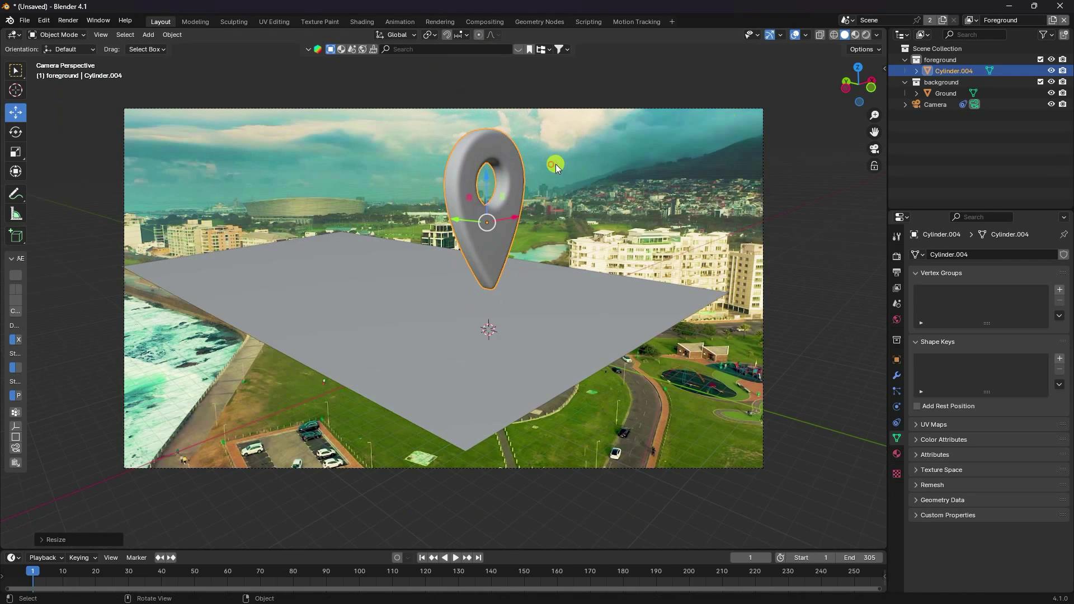
Display the viewport in Material Preview shading and move the map pin so its tip sits near the red-and-white lighthouse
{"action": "left_click", "coordinate": [855, 35]}
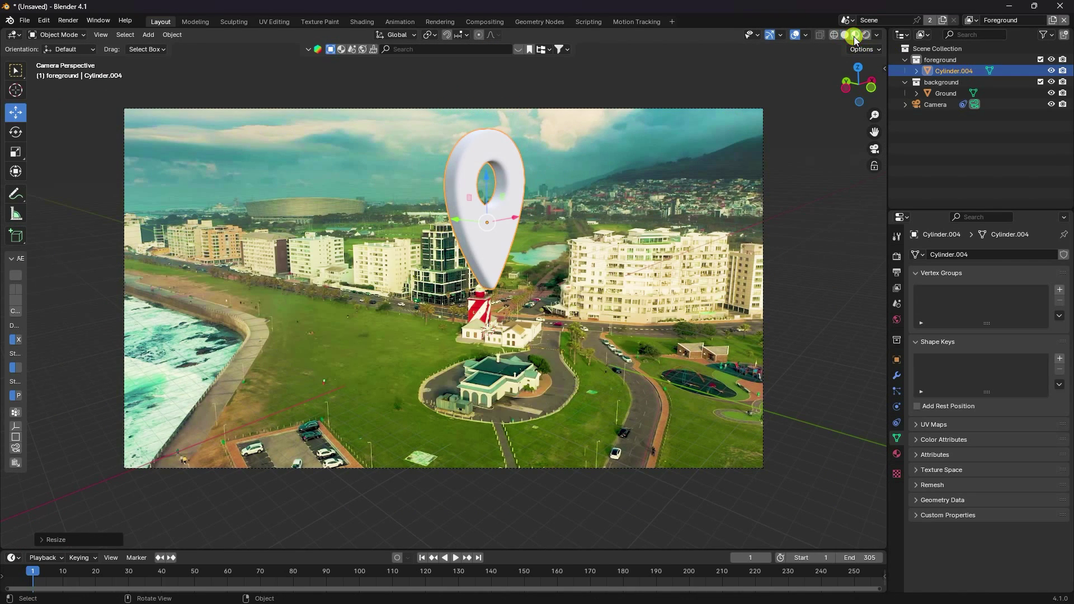
{"action": "key", "text": "g"}
{"action": "key", "text": "z"}
{"action": "key", "text": "y"}
{"action": "left_click", "coordinate": [501, 265]}
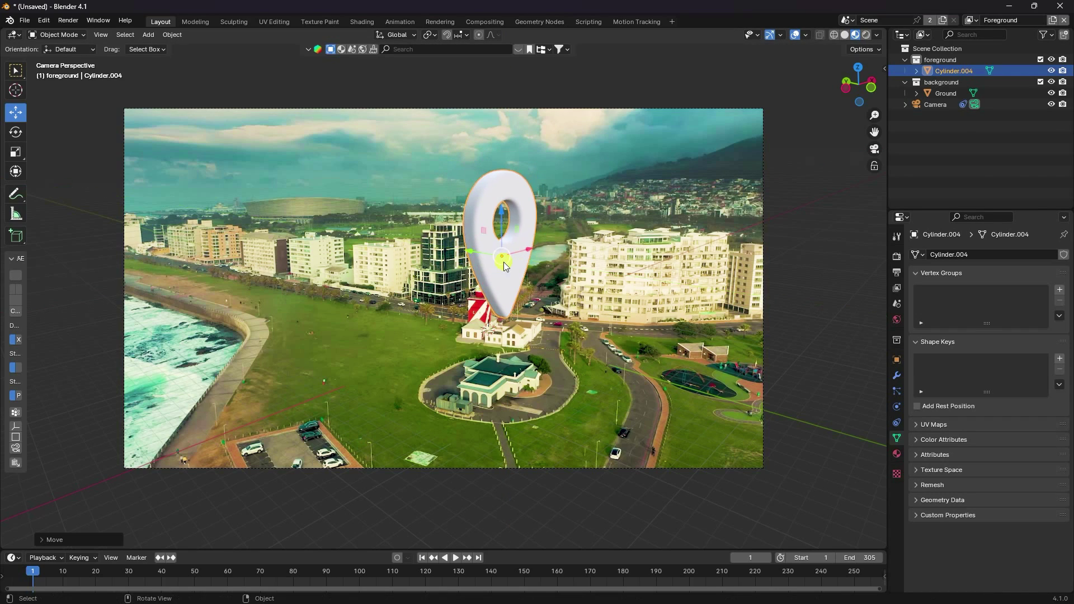
Set the map pin's Z rotation to -15°, with its scale enlarged to about 3.341 and its height raised to about 7.289 m
{"action": "left_click", "coordinate": [896, 359]}
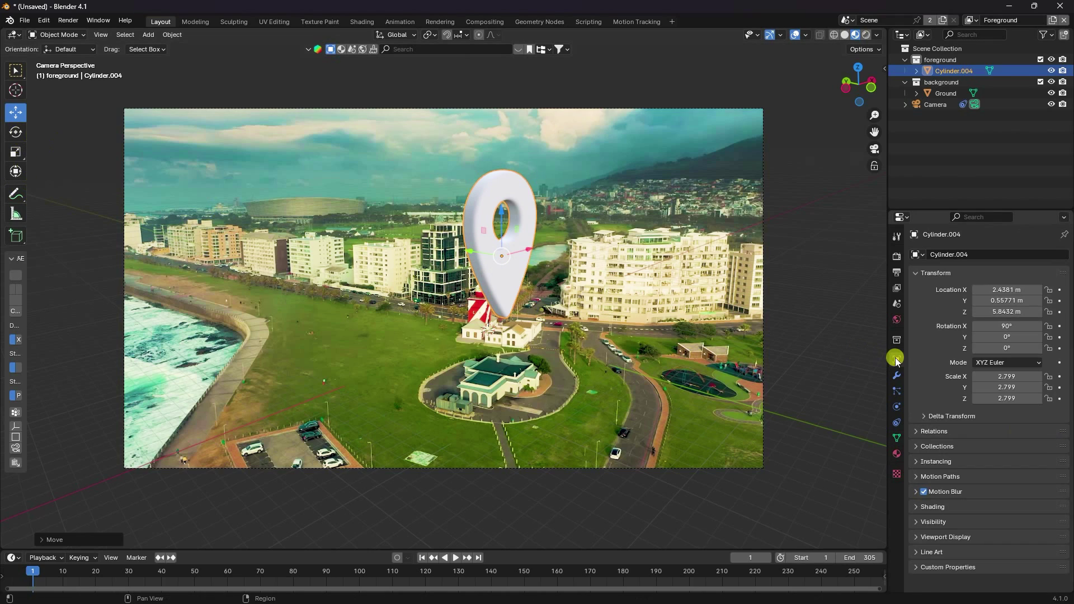
{"action": "left_click_drag", "start_coordinate": [1006, 347], "coordinate": [138, 354]}
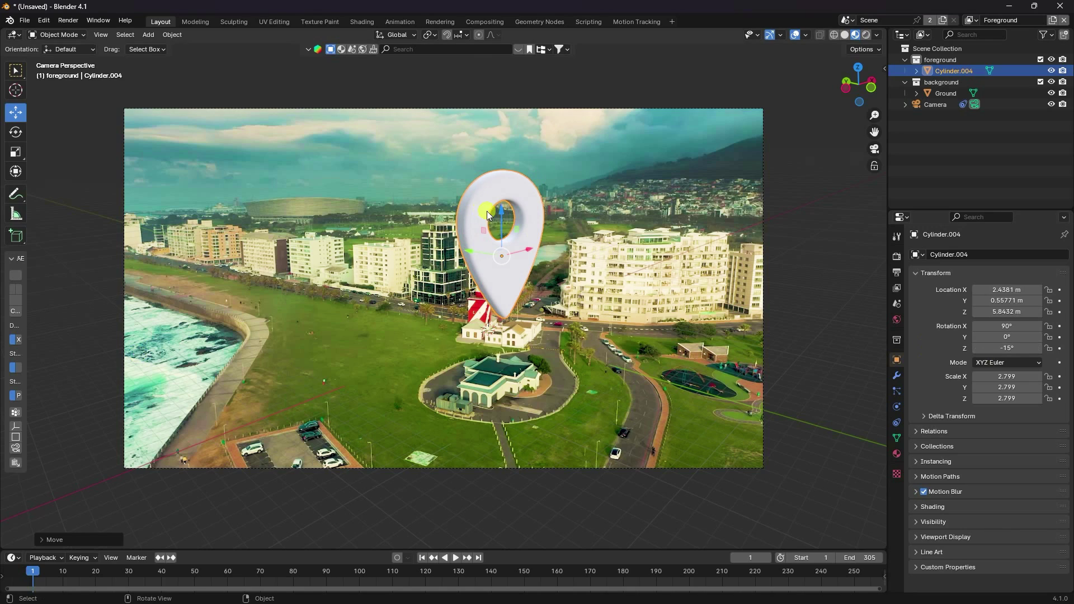
{"action": "key", "text": "s"}
{"action": "left_click", "coordinate": [518, 206]}
{"action": "left_click_drag", "start_coordinate": [505, 210], "coordinate": [503, 191]}
Play the animation to check how the map pin sticks to the footage, and return to frame 1
{"action": "left_click", "coordinate": [456, 558]}
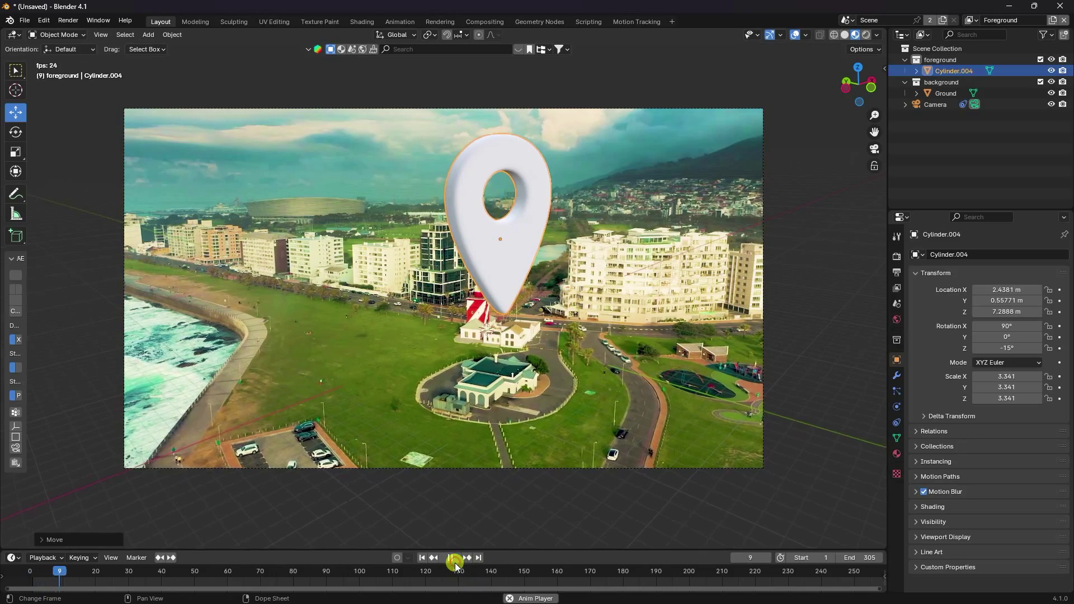
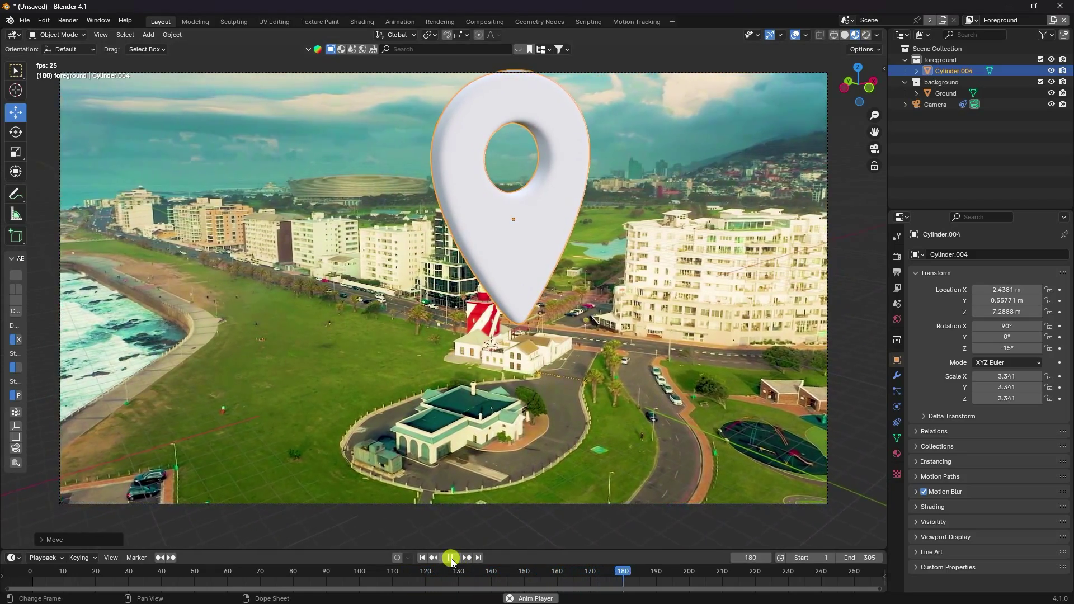
{"action": "left_click", "coordinate": [450, 558]}
{"action": "left_click", "coordinate": [421, 558]}
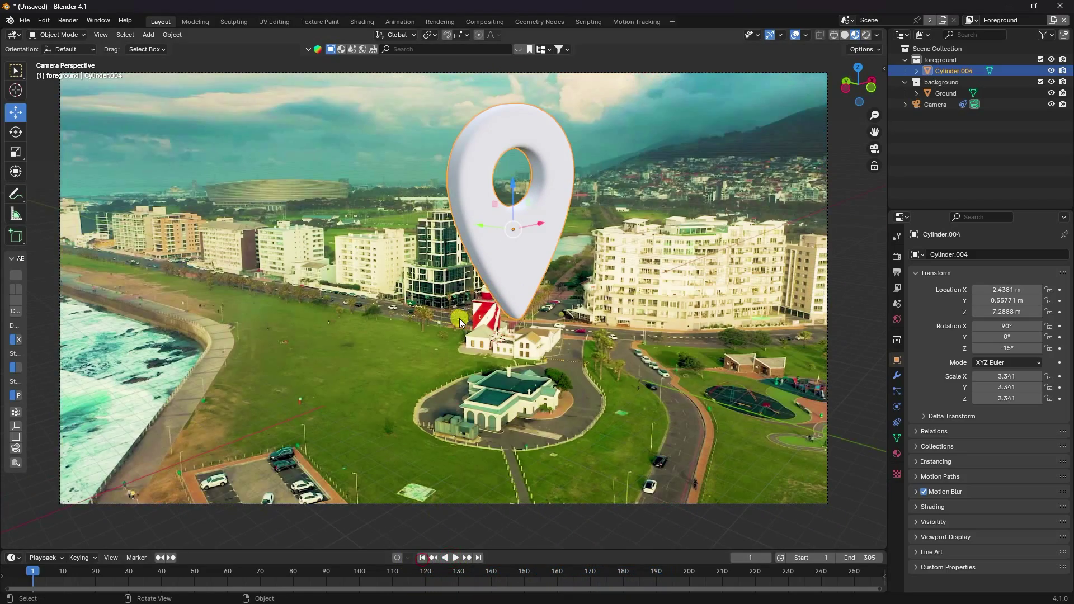
Add a text object to the foreground collection and raise it along Z to about 3.875 m
{"action": "left_click", "coordinate": [149, 35]}
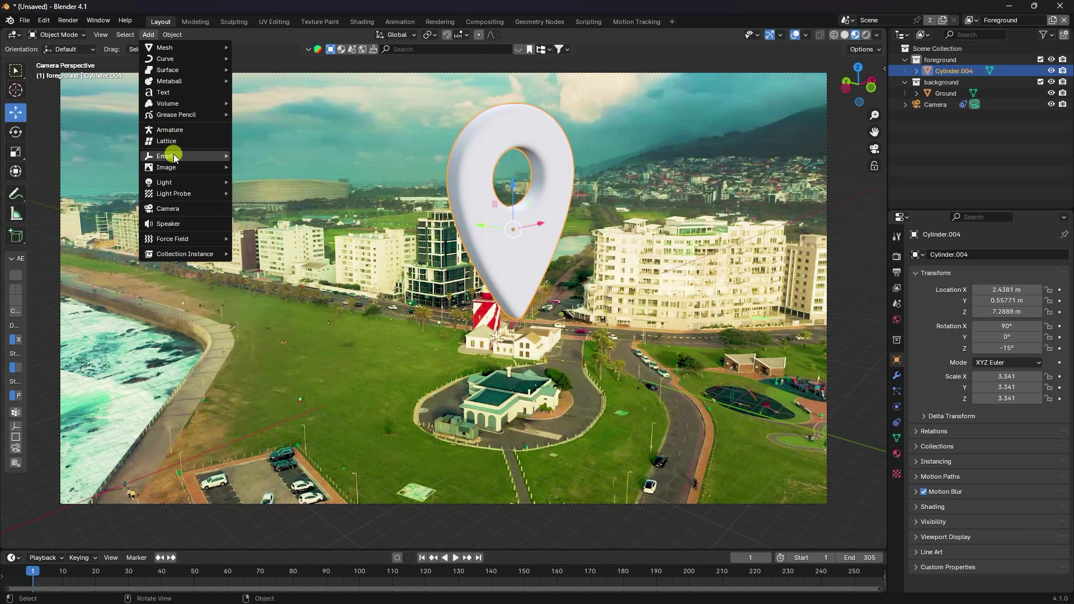
{"action": "left_click", "coordinate": [176, 91]}
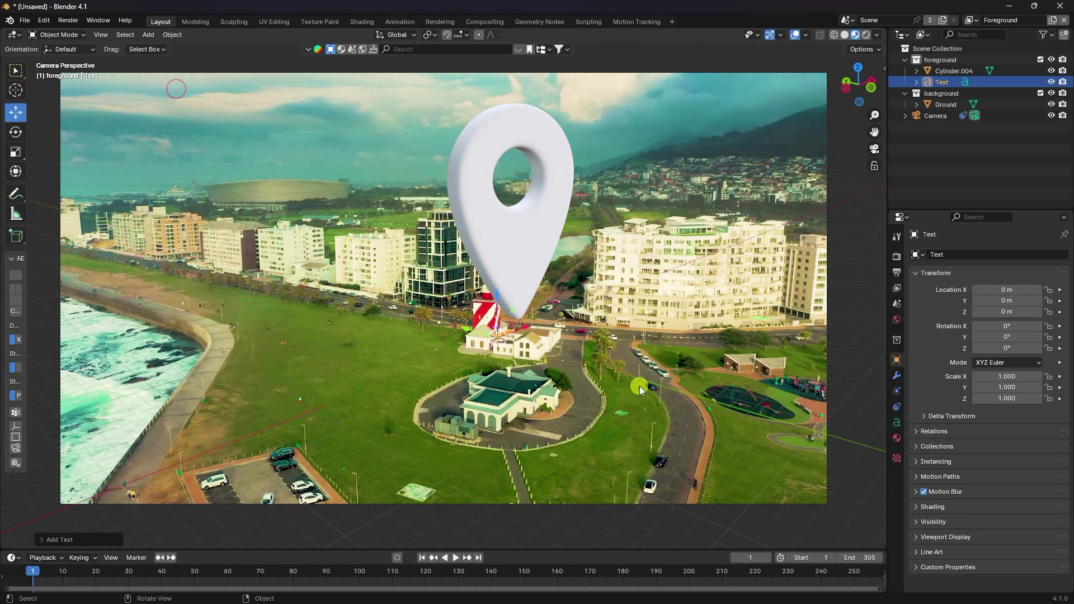
{"action": "key", "text": "g"}
{"action": "key", "text": "z"}
{"action": "left_click", "coordinate": [522, 239]}
Scale the text object up uniformly to about 16.931
{"action": "key", "text": "s"}
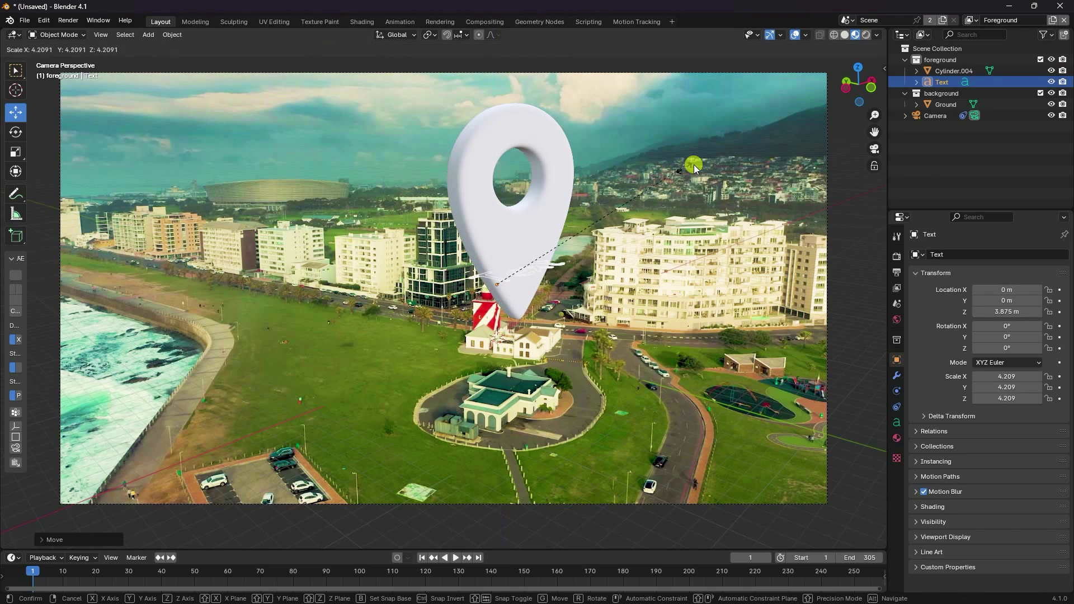
{"action": "left_click", "coordinate": [691, 166]}
{"action": "key", "text": "s"}
{"action": "left_click", "coordinate": [658, 193]}
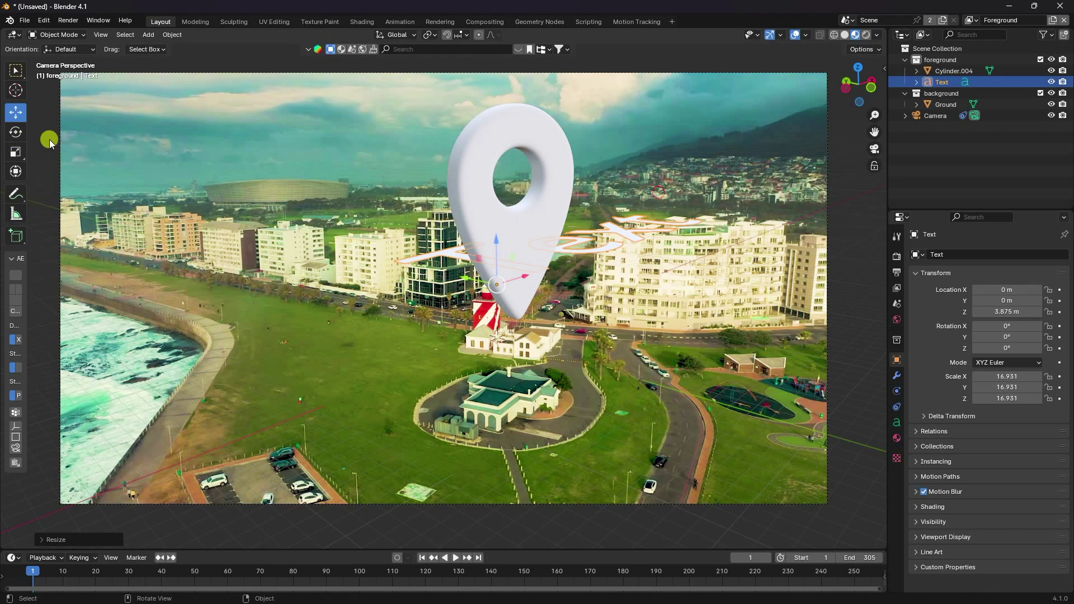
Stand the text upright facing sideways by setting its X rotation to 90° and its Z rotation to -90°
{"action": "left_click", "coordinate": [16, 132]}
{"action": "left_click_drag", "start_coordinate": [514, 256], "coordinate": [516, 306]}
{"action": "left_click", "coordinate": [1015, 327]}
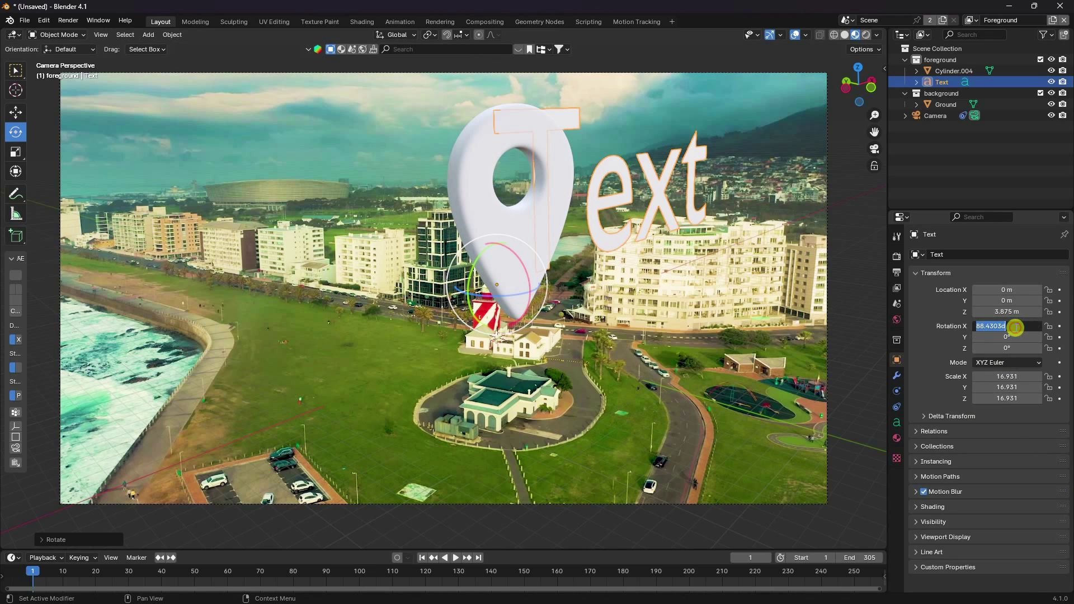
{"action": "type", "text": "90"}
{"action": "key", "text": "Return"}
{"action": "left_click_drag", "start_coordinate": [1001, 348], "coordinate": [67, 350]}
{"action": "left_click", "coordinate": [1000, 347]}
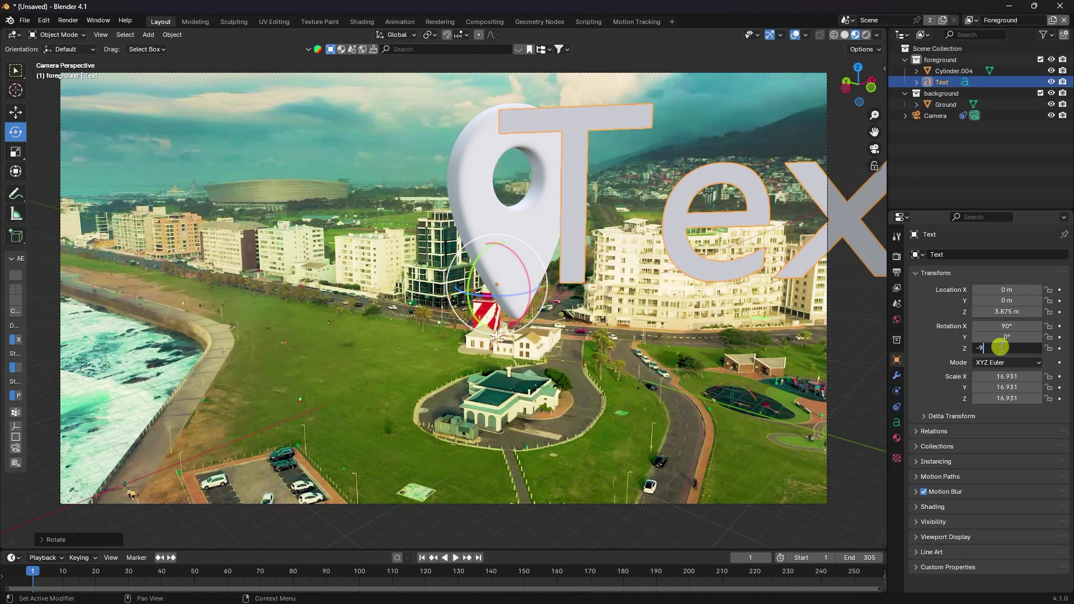
{"action": "type", "text": "-90"}
{"action": "key", "text": "Return"}
Move the text along the Y axis to about 43.235 m, away from the map pin
{"action": "left_click", "coordinate": [17, 117]}
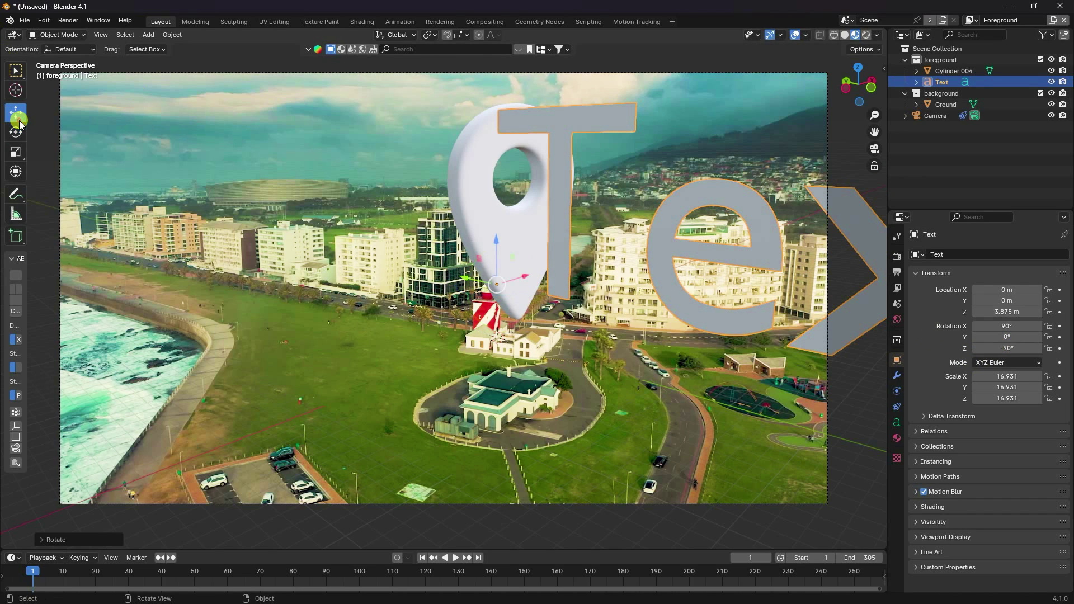
{"action": "left_click_drag", "start_coordinate": [463, 278], "coordinate": [175, 224]}
{"action": "middle_click_drag", "start_coordinate": [163, 307], "coordinate": [376, 347]}
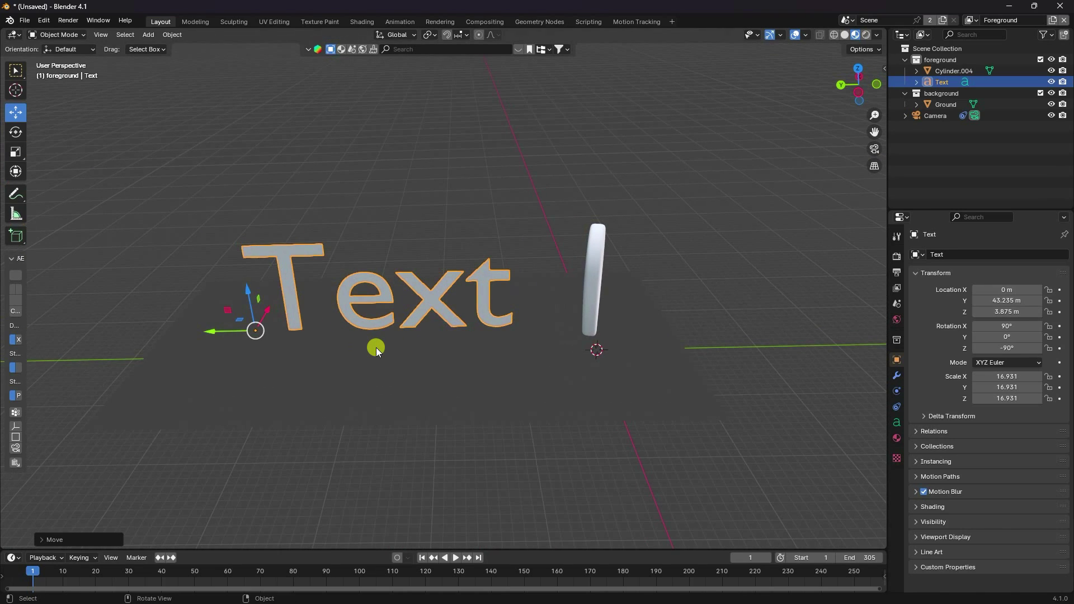
Replace the text object's default wording with "MOTION" and return to Object Mode
{"action": "key", "text": "Tab"}
{"action": "key", "text": "BackSpace"}
{"action": "key", "text": "BackSpace"}
{"action": "key", "text": "BackSpace"}
{"action": "key", "text": "BackSpace"}
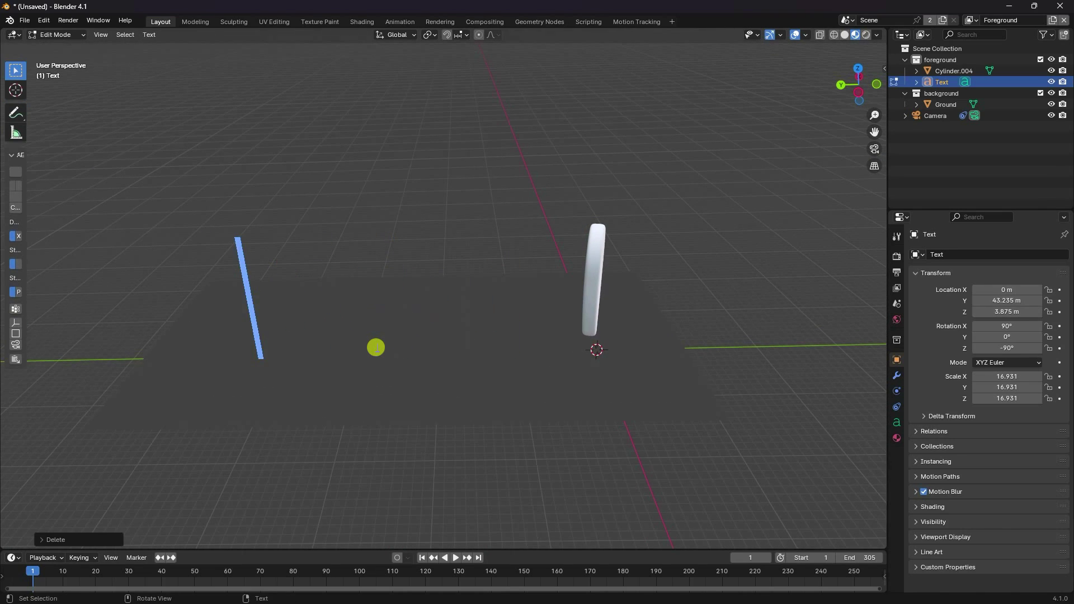
{"action": "type", "text": "MOTION"}
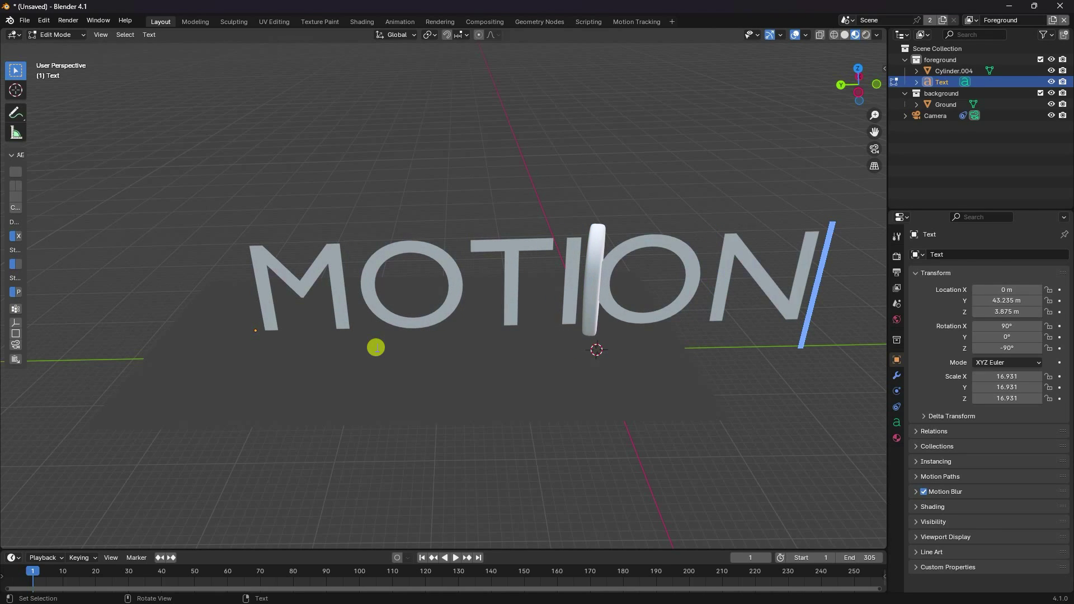
{"action": "key", "text": "Tab"}
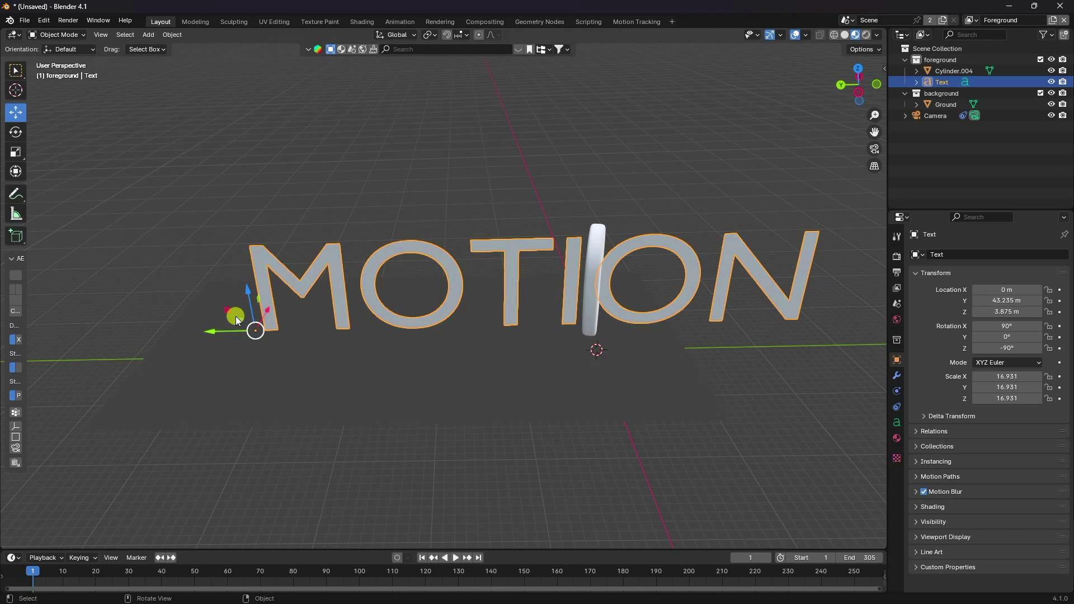
Move the MOTION text along Y to about 68.256 m and set its horizontal alignment to Center
{"action": "left_click_drag", "start_coordinate": [236, 316], "coordinate": [28, 355]}
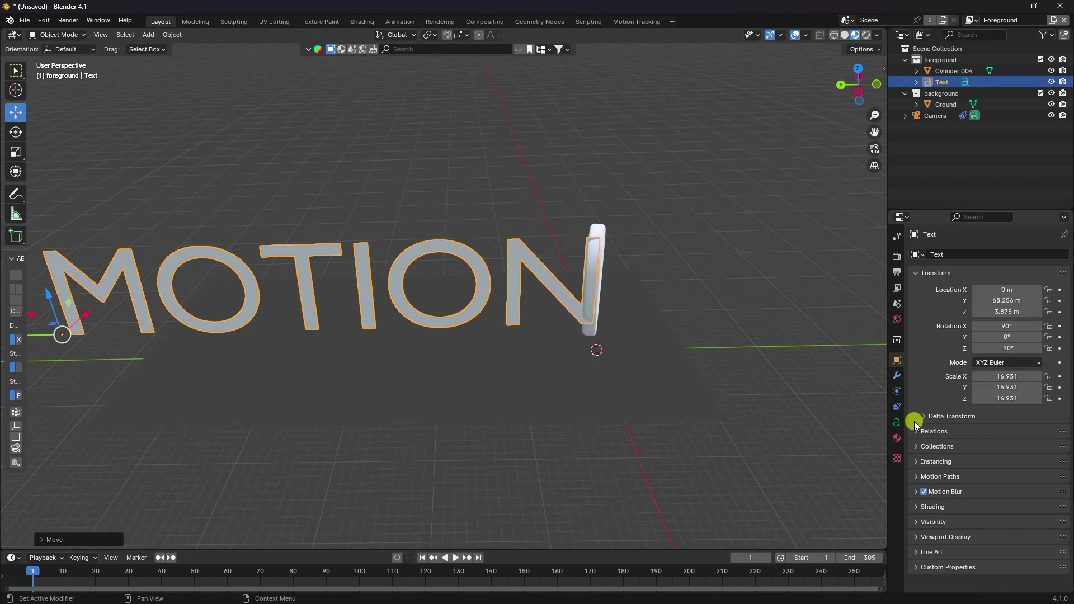
{"action": "left_click", "coordinate": [896, 422]}
{"action": "left_click", "coordinate": [989, 432]}
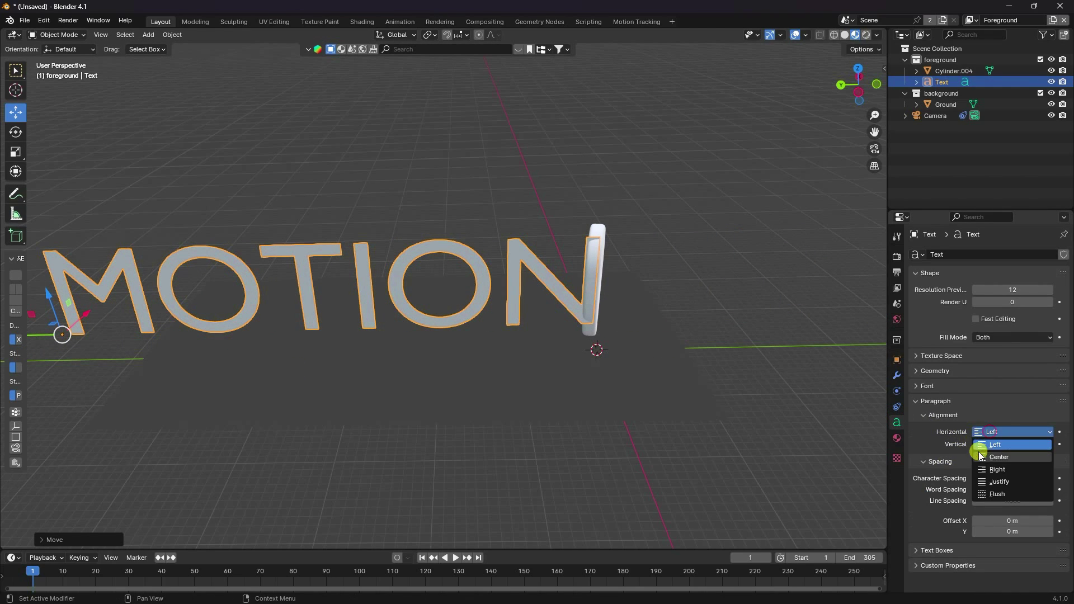
{"action": "left_click", "coordinate": [1002, 458]}
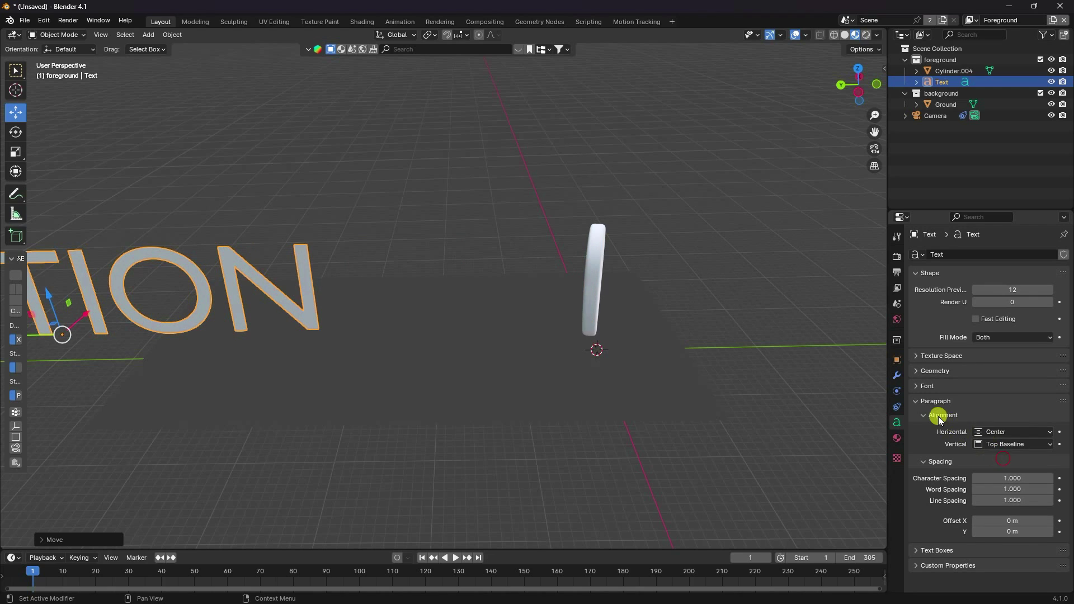
Set the MOTION text's regular font to Arial Black and move it along Y back toward the map pin
{"action": "left_click", "coordinate": [920, 387]}
{"action": "left_click", "coordinate": [1048, 402]}
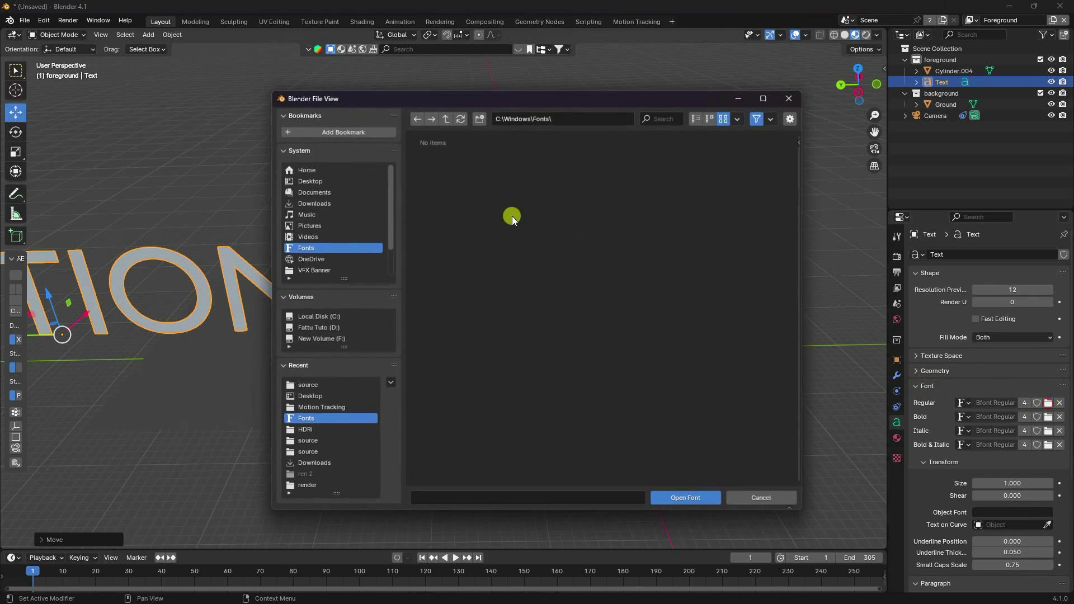
{"action": "double_click", "coordinate": [439, 172]}
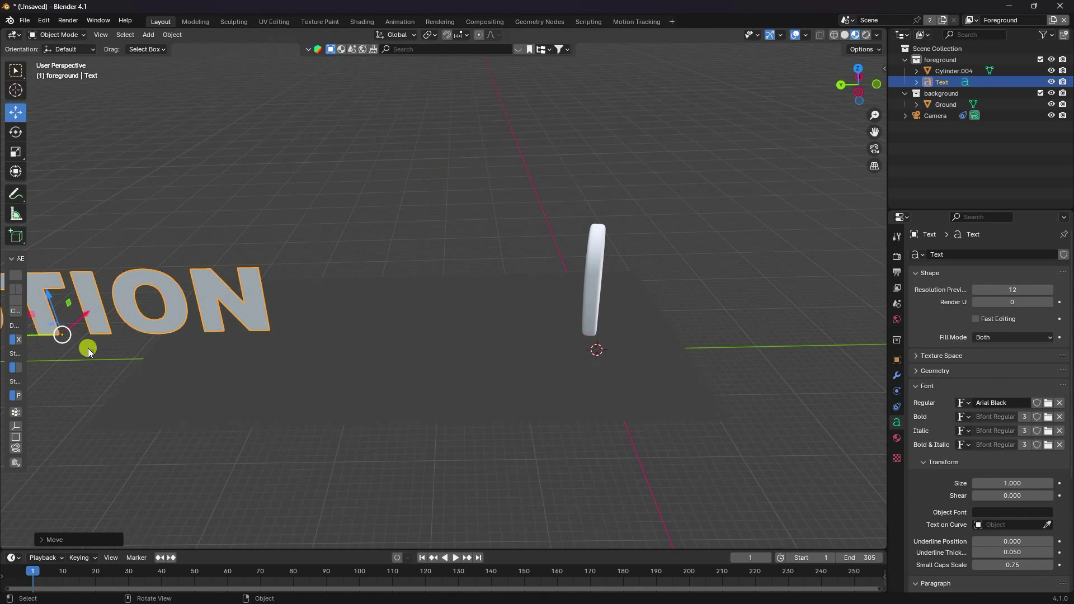
{"action": "left_click_drag", "start_coordinate": [88, 348], "coordinate": [343, 285]}
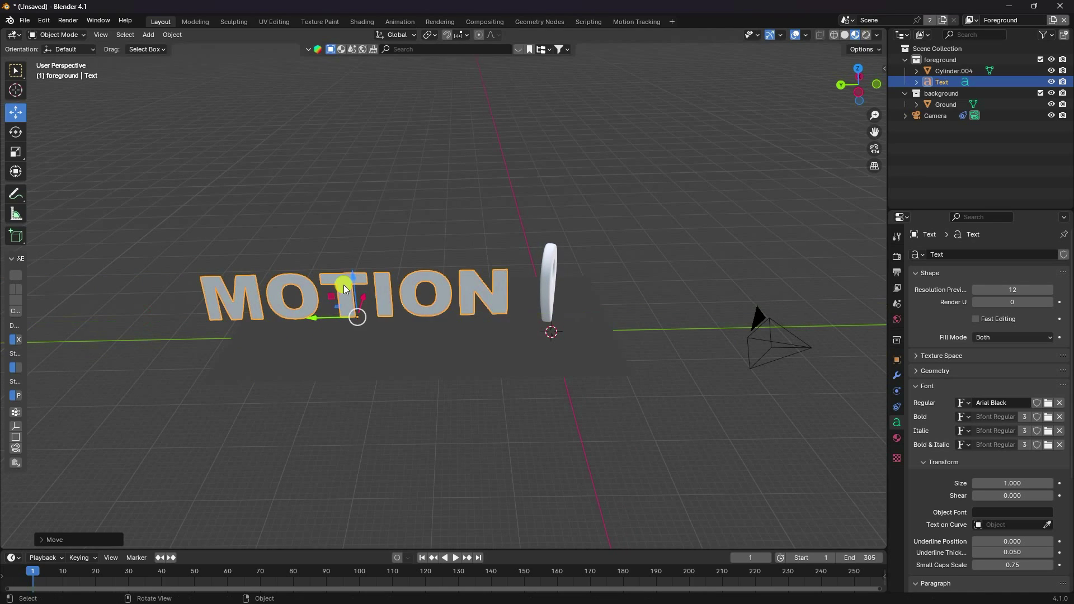
{"action": "middle_click_drag", "start_coordinate": [343, 284], "coordinate": [746, 243]}
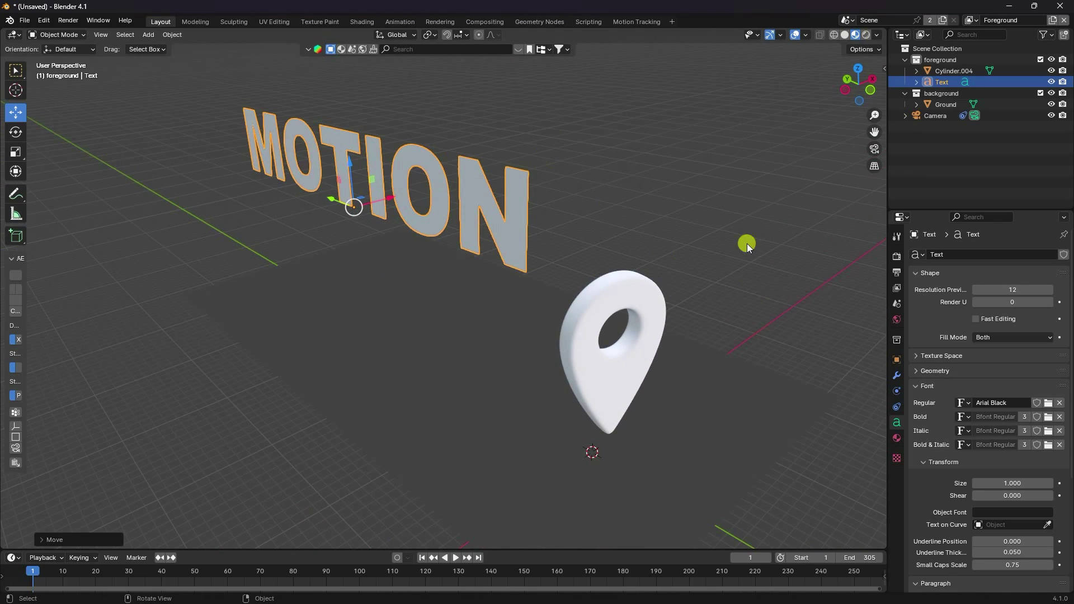
Extrude the MOTION text by 0.1 m and give it a round bevel 0.01 m deep with resolution 5
{"action": "left_click", "coordinate": [910, 369]}
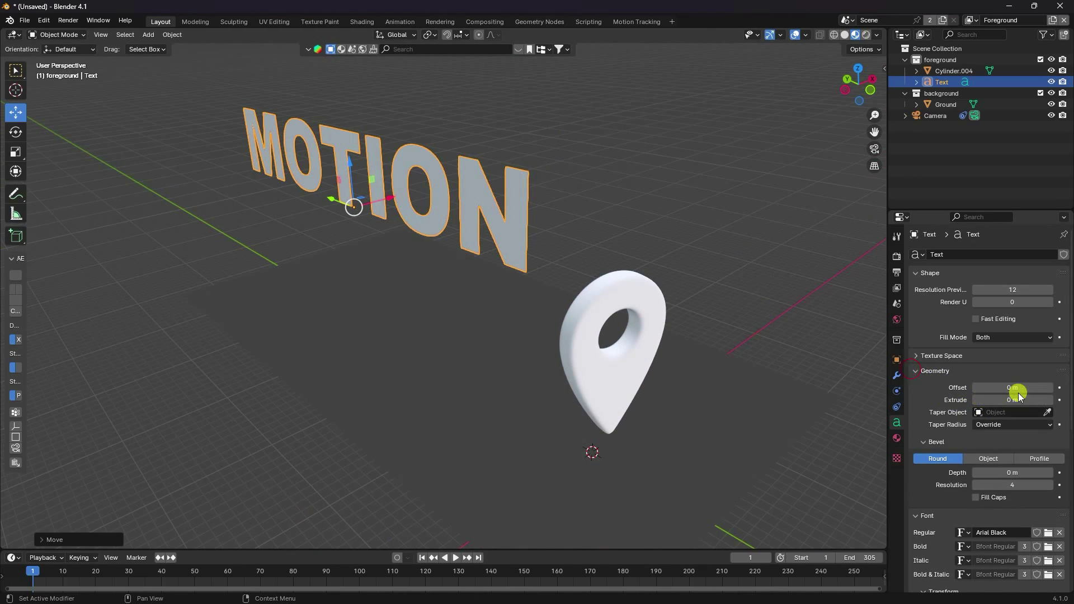
{"action": "key", "text": "Return"}
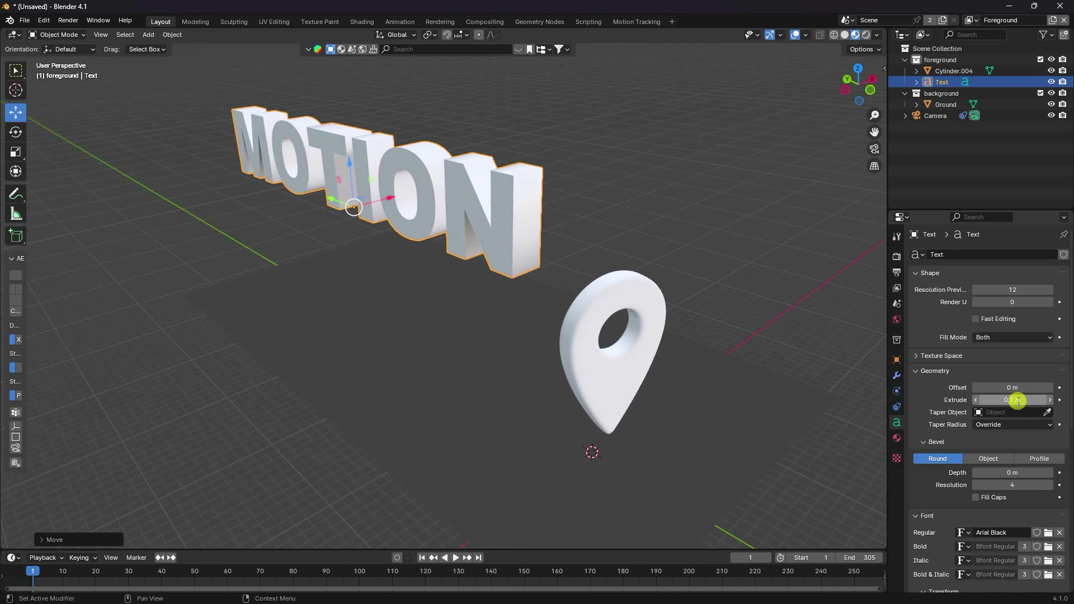
{"action": "left_click", "coordinate": [1049, 473]}
{"action": "left_click", "coordinate": [1049, 485]}
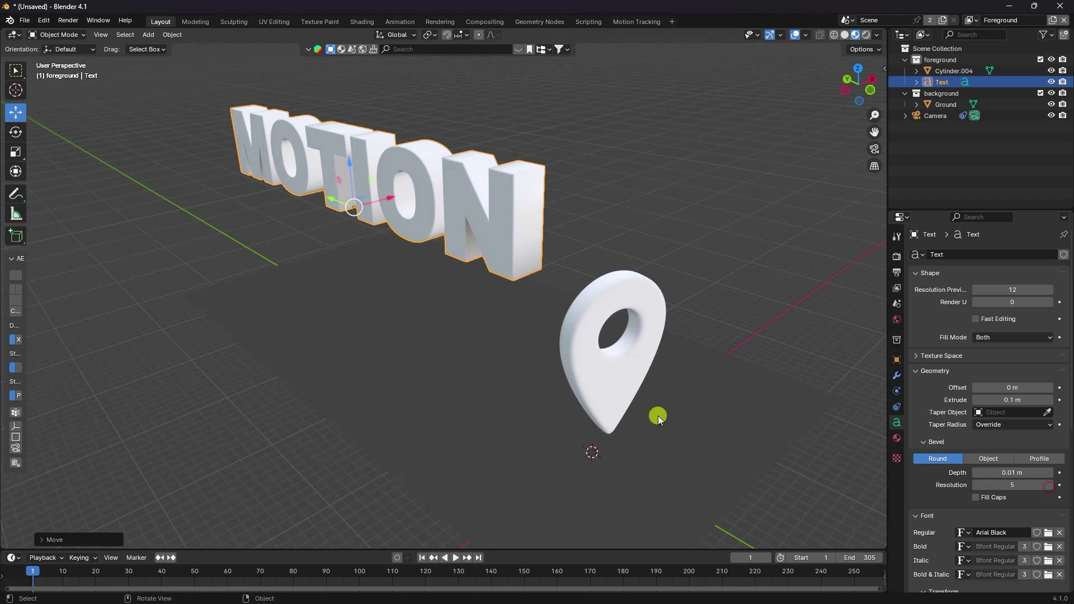
Duplicate the MOTION text and move the copy down along Z, directly beneath the original
{"action": "middle_click_drag", "start_coordinate": [658, 416], "coordinate": [415, 330]}
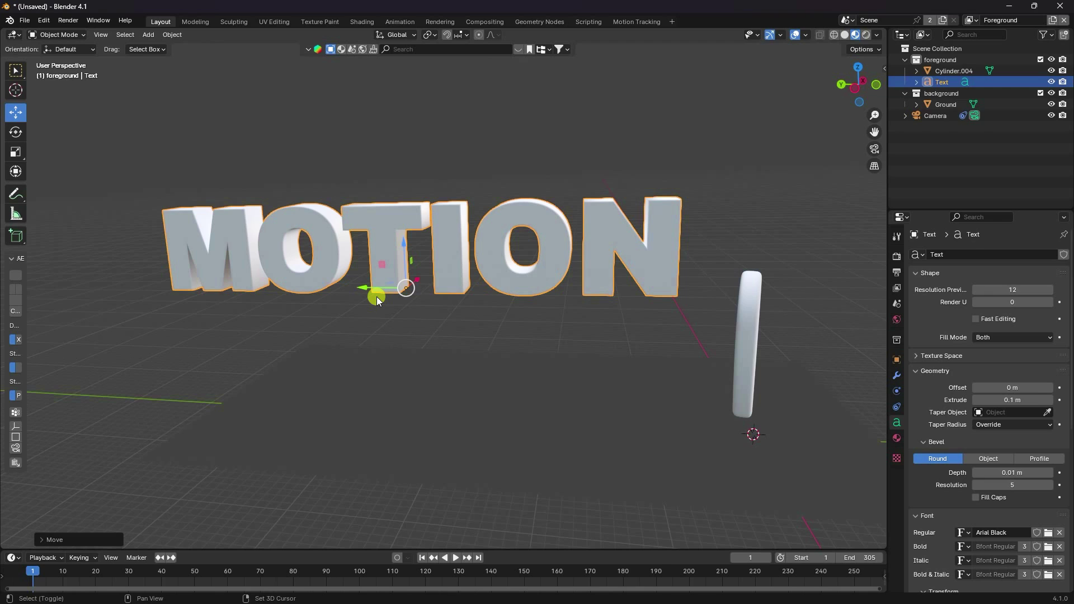
{"action": "key", "text": "shift+d"}
{"action": "right_click", "coordinate": [401, 273]}
{"action": "left_click_drag", "start_coordinate": [401, 246], "coordinate": [396, 348]}
{"action": "middle_click_drag", "start_coordinate": [395, 348], "coordinate": [412, 341]}
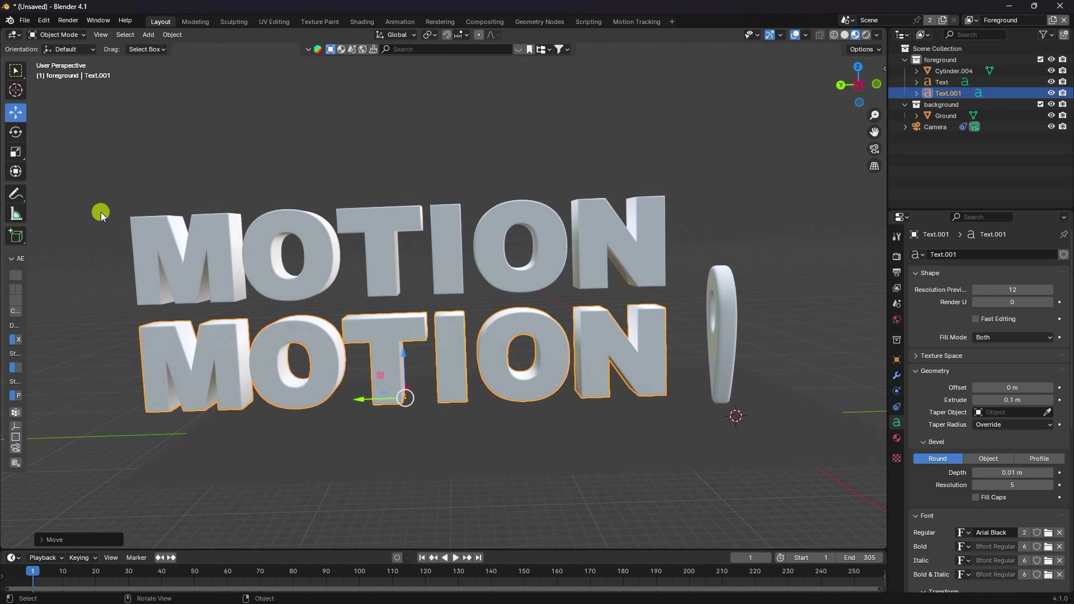
Replace the lower text's wording with "TRACKER" and return to Object Mode
{"action": "key", "text": "Tab"}
{"action": "key", "text": "BackSpace"}
{"action": "key", "text": "BackSpace"}
{"action": "key", "text": "BackSpace"}
{"action": "key", "text": "BackSpace"}
{"action": "key", "text": "BackSpace"}
{"action": "key", "text": "BackSpace"}
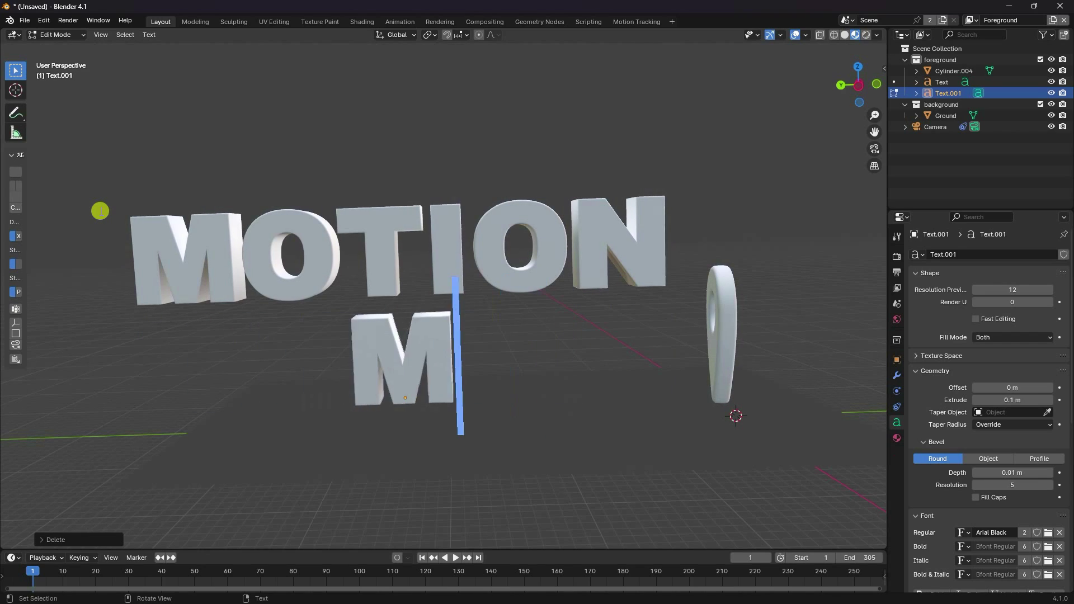
{"action": "type", "text": "TRACKE"}
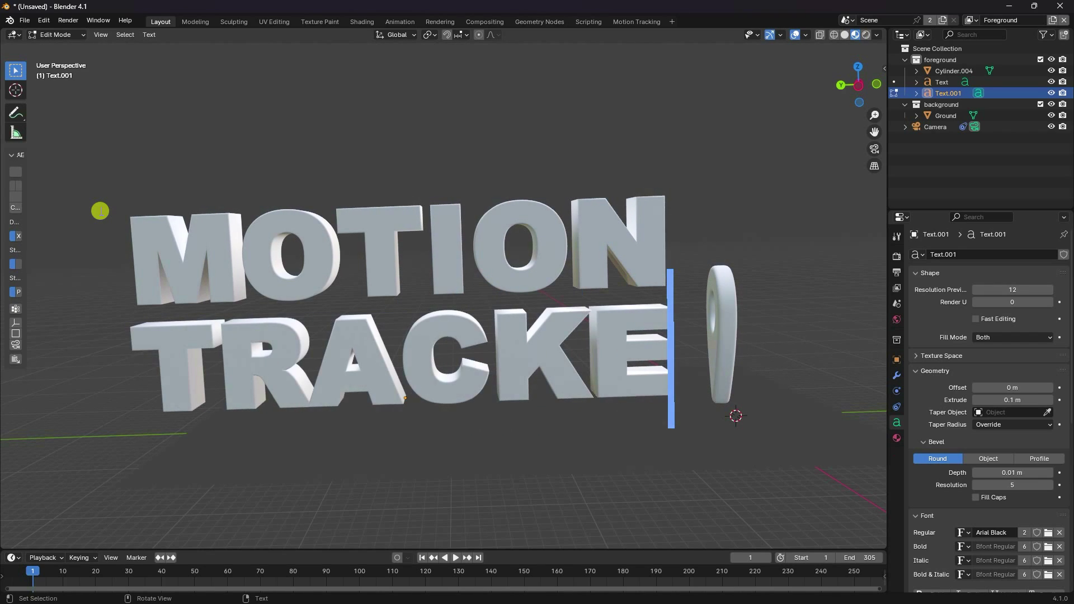
{"action": "type", "text": "R"}
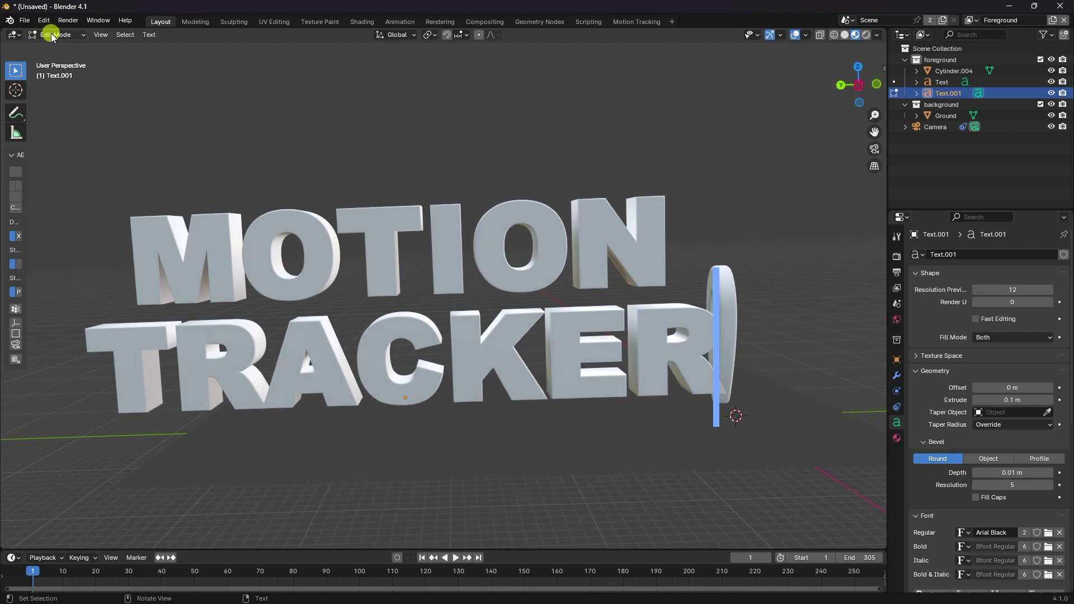
{"action": "left_click", "coordinate": [63, 48]}
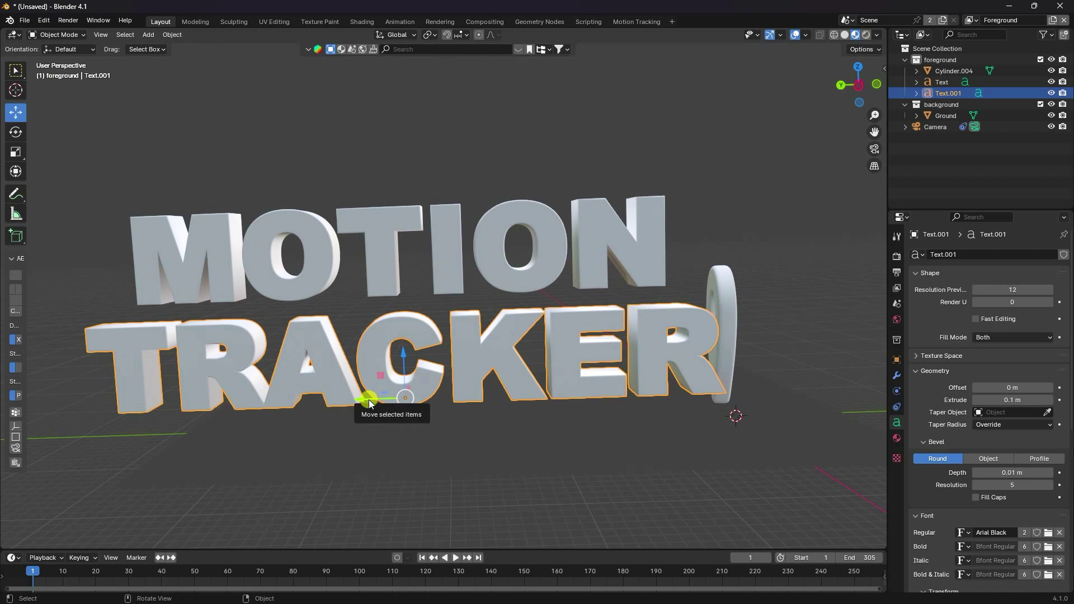
Move the TRACKER text and the MOTION text along Y away from the map pin
{"action": "left_click_drag", "start_coordinate": [368, 400], "coordinate": [323, 401]}
{"action": "left_click", "coordinate": [372, 283]}
{"action": "left_click_drag", "start_coordinate": [366, 294], "coordinate": [314, 296]}
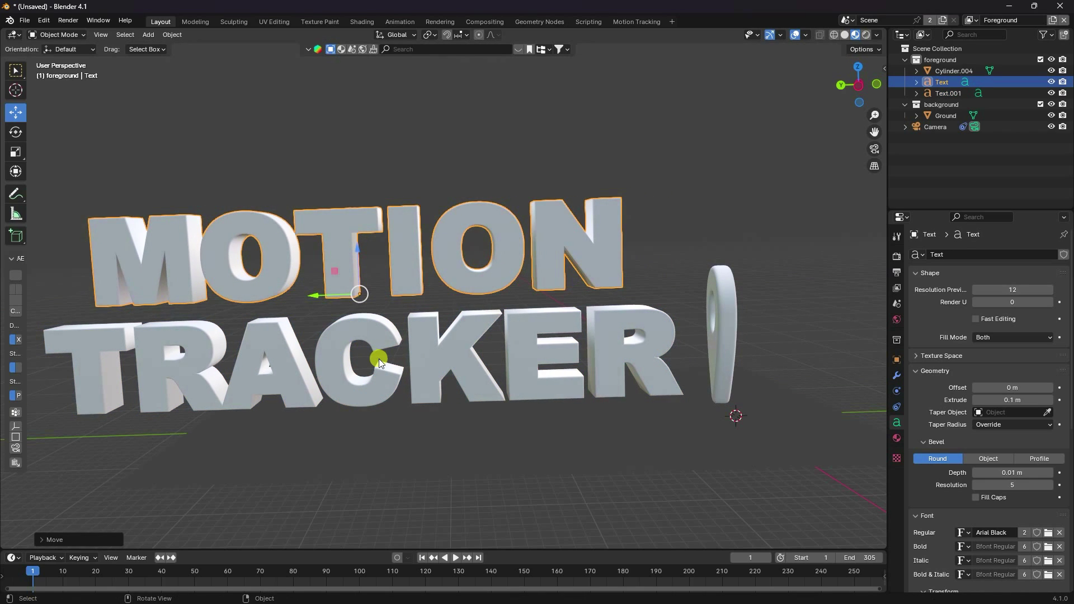
In front view, lower the TRACKER text along Z toward the ground and bring the MOTION text down closer above it
{"action": "key", "text": "KP_1"}
{"action": "scroll", "coordinate": [456, 360], "scroll_direction": "up", "scroll_amount": 3}
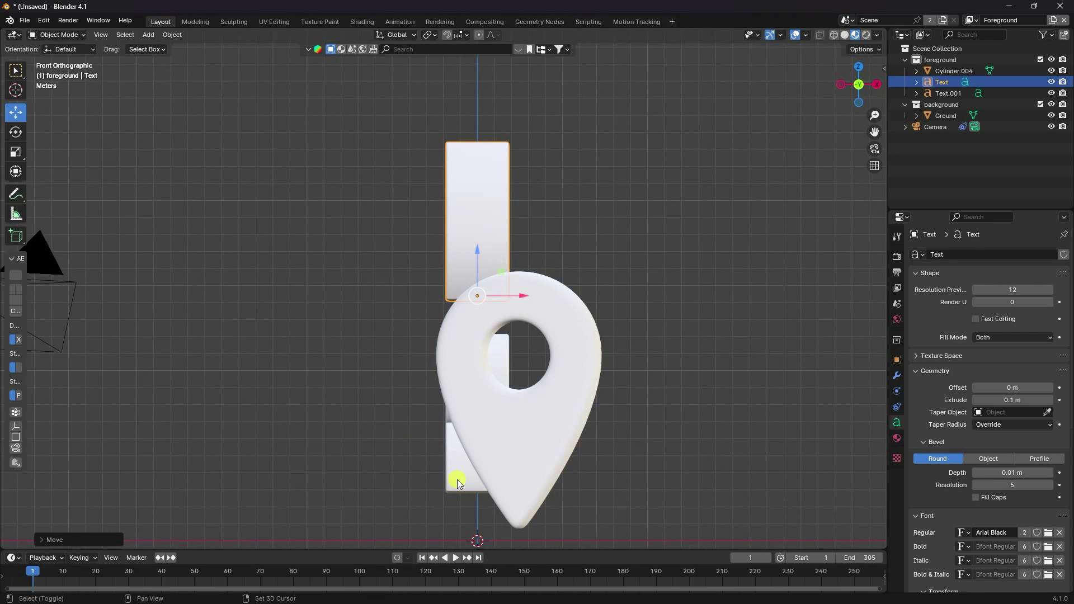
{"action": "left_click", "coordinate": [456, 481]}
{"action": "left_click_drag", "start_coordinate": [475, 350], "coordinate": [477, 389]}
{"action": "left_click", "coordinate": [469, 201]}
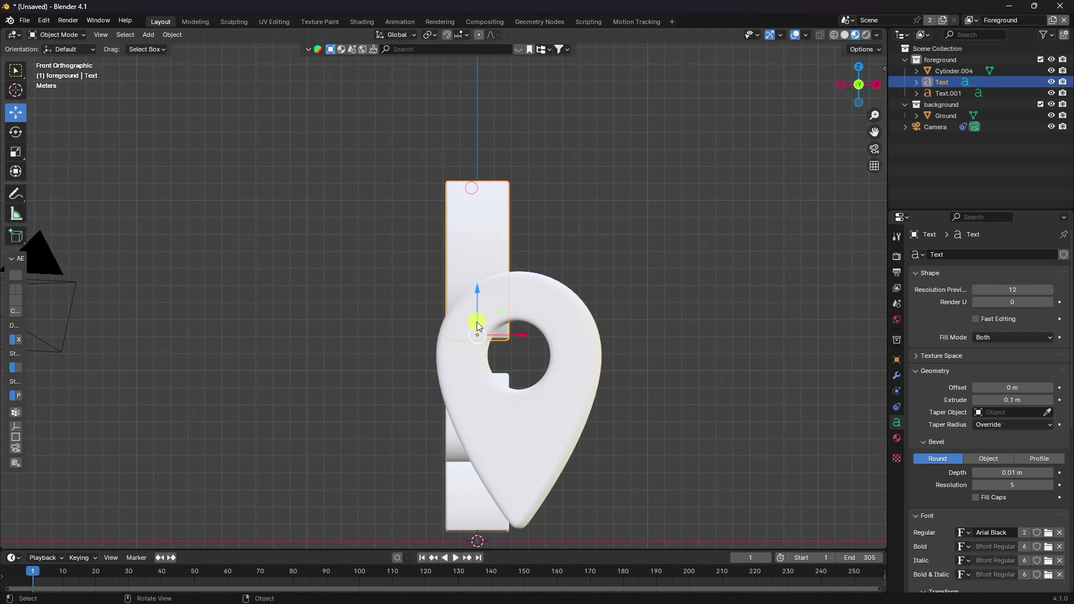
{"action": "left_click_drag", "start_coordinate": [477, 288], "coordinate": [477, 304]}
In camera view, select both texts and set the TRACKER text's Z rotation to -80°
{"action": "key", "text": "KP_0"}
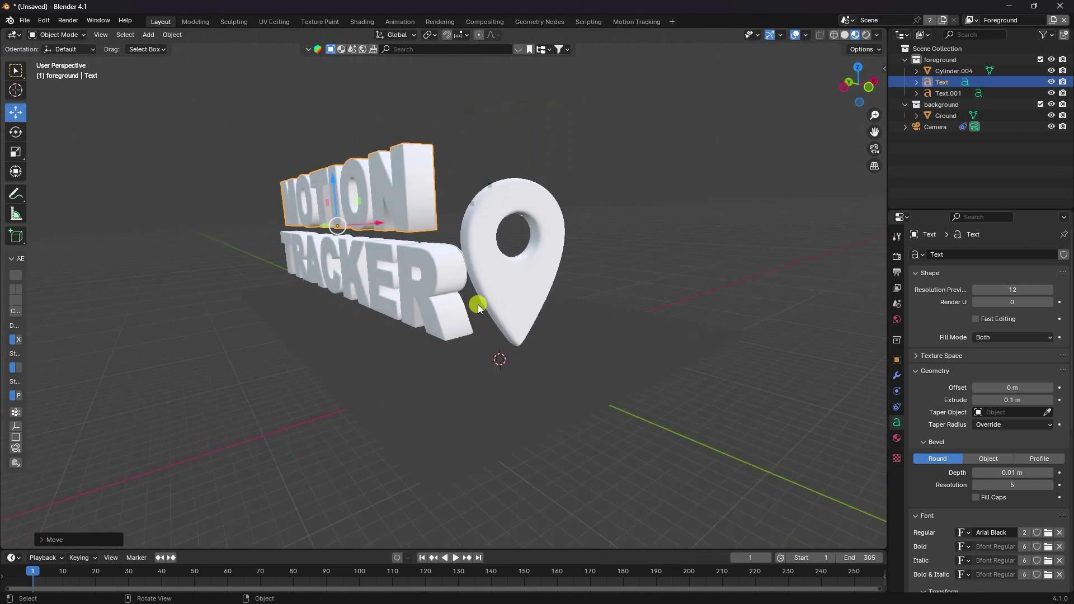
{"action": "scroll", "coordinate": [388, 307], "scroll_direction": "down", "scroll_amount": 2}
{"action": "scroll", "coordinate": [381, 301], "scroll_direction": "up", "scroll_amount": 1}
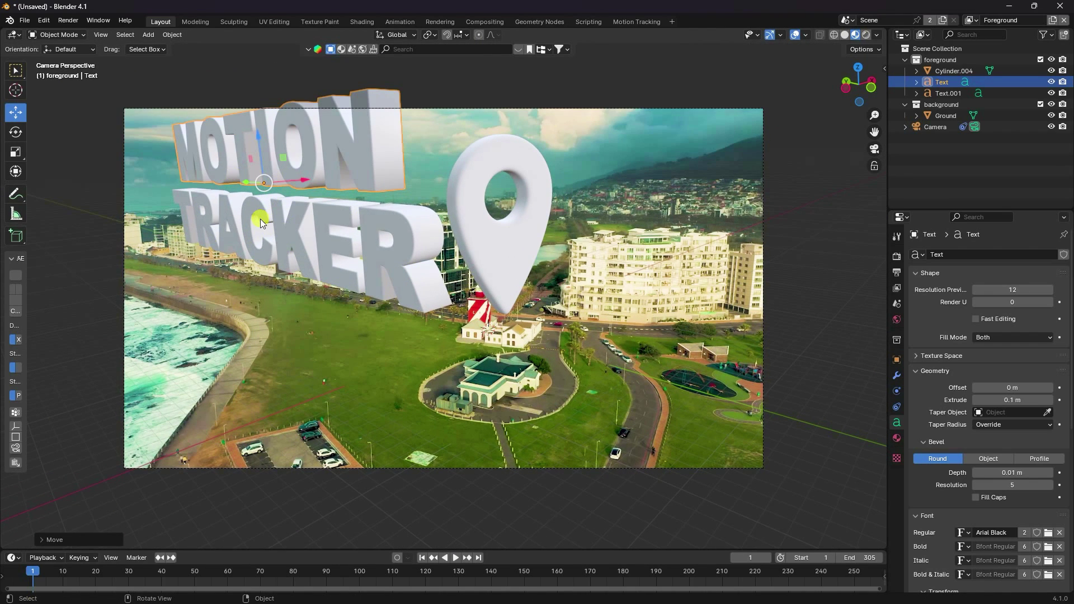
{"action": "left_click", "coordinate": [16, 152]}
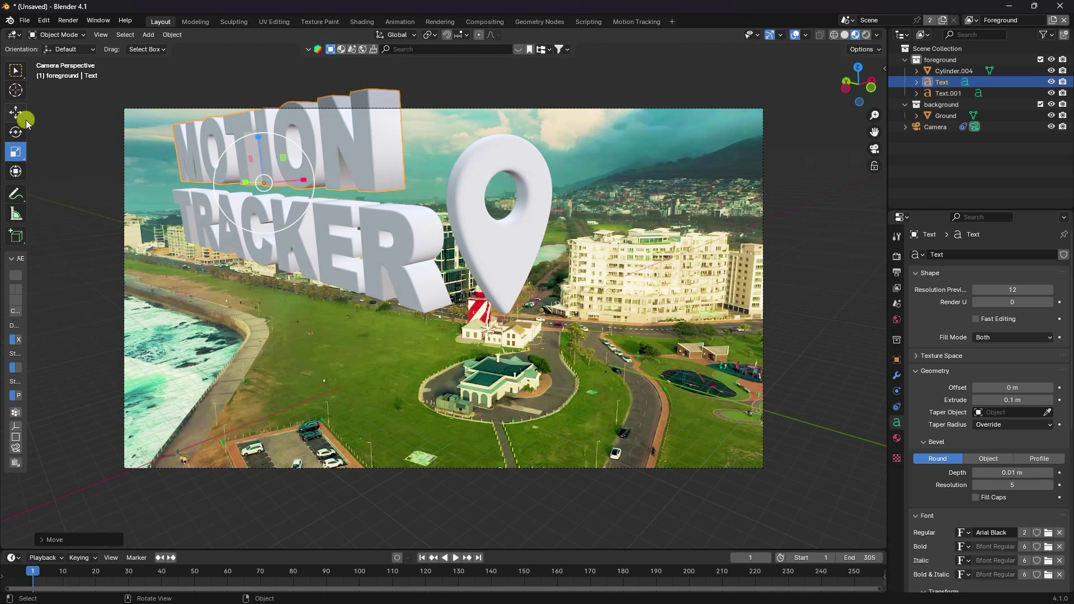
{"action": "left_click", "coordinate": [198, 224], "text": "shift"}
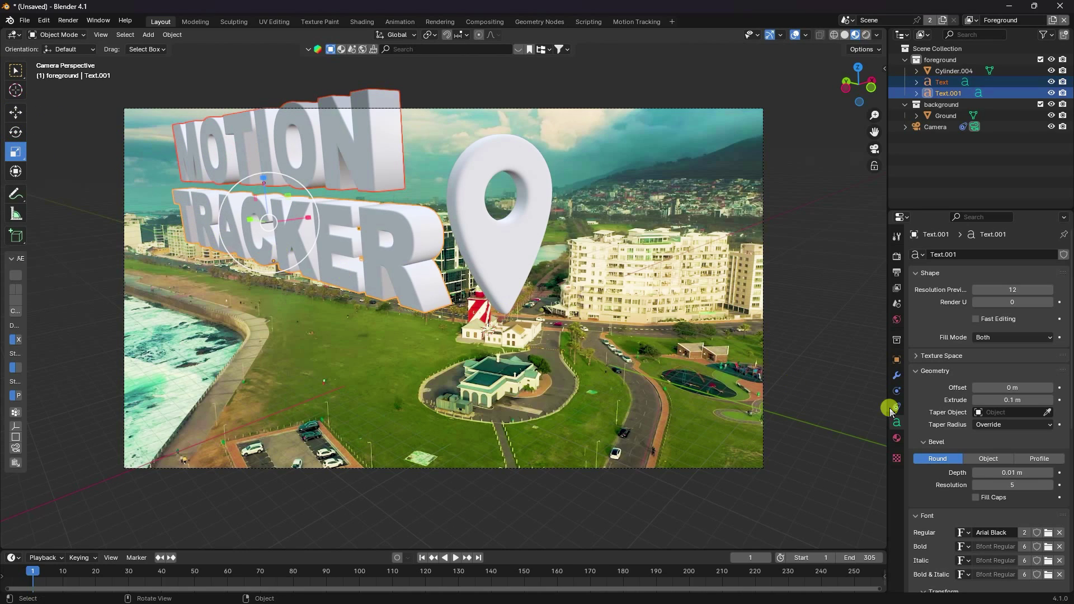
{"action": "left_click", "coordinate": [896, 360]}
{"action": "left_click_drag", "start_coordinate": [1007, 347], "coordinate": [153, 352]}
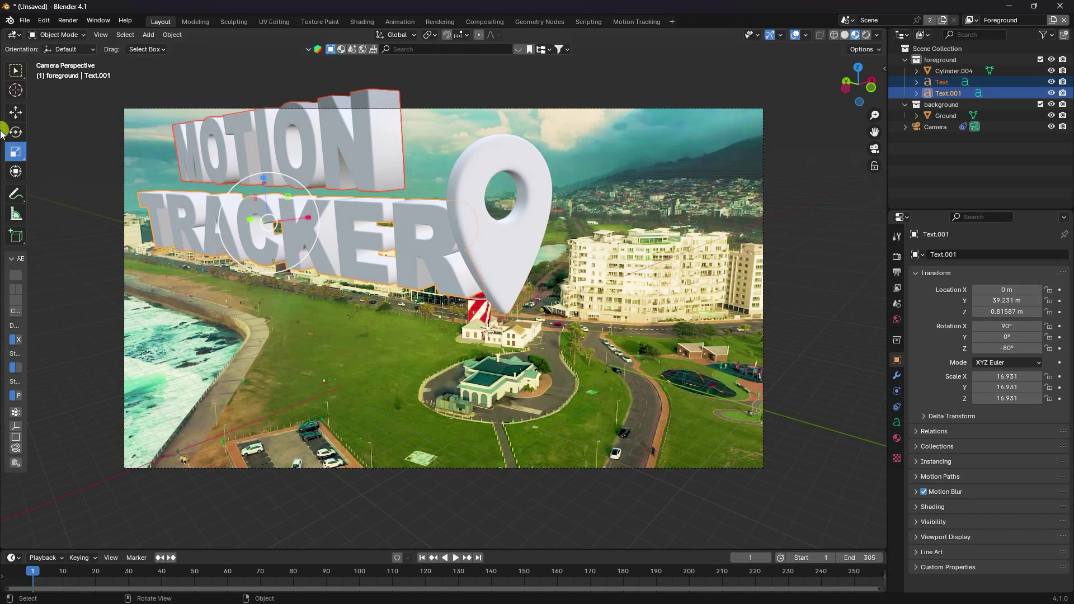
Move both texts along X, placing TRACKER at about -3.75 m, and scale them down to about 11.611
{"action": "left_click", "coordinate": [13, 112]}
{"action": "mouse_move", "coordinate": [262, 179]}
{"action": "left_mouse_down"}
{"action": "mouse_move", "coordinate": [261, 208]}
{"action": "mouse_move", "coordinate": [280, 211]}
{"action": "mouse_move", "coordinate": [255, 190]}
{"action": "left_mouse_up"}
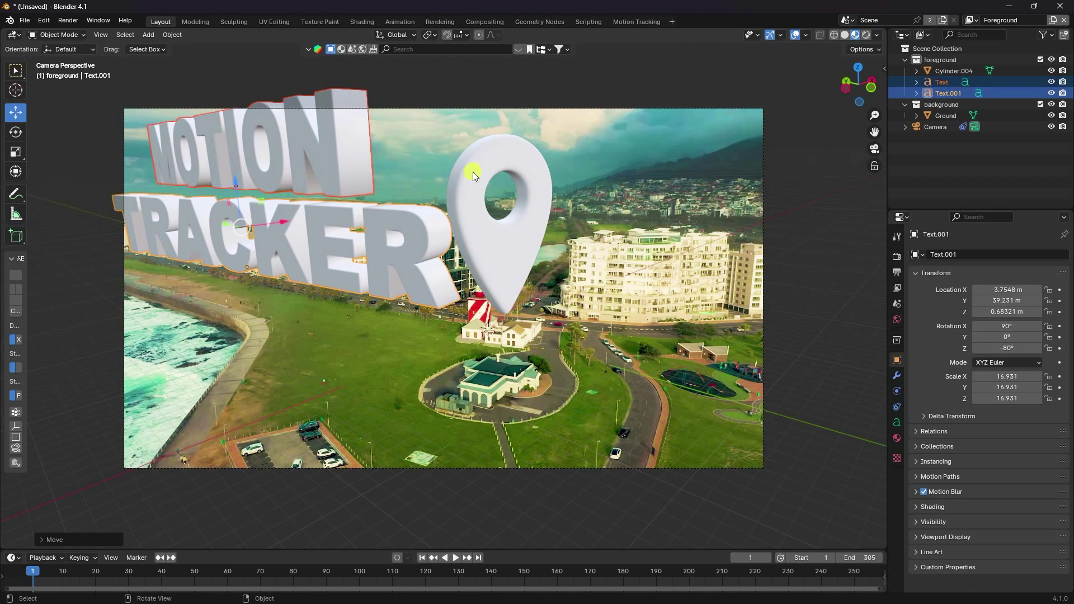
{"action": "key", "text": "s"}
{"action": "left_click", "coordinate": [416, 201]}
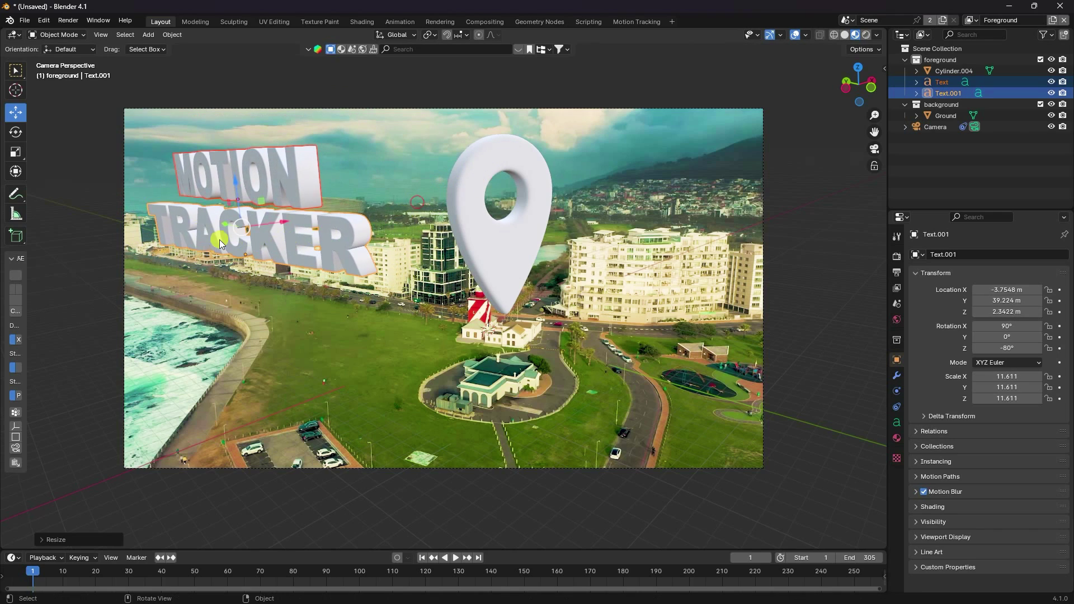
Reposition both texts so TRACKER sits at about X -6.62 m, Y 28.05 m, Z 0.72 m, and play the animation to frame 80
{"action": "key", "text": "g"}
{"action": "key", "text": "z"}
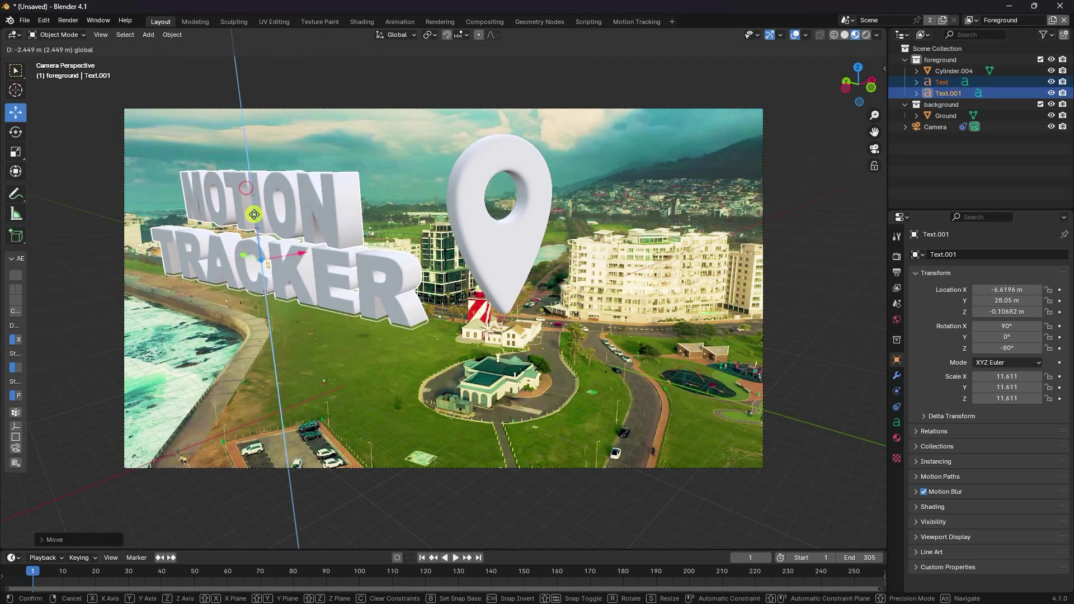
{"action": "left_click", "coordinate": [253, 219]}
{"action": "left_click", "coordinate": [453, 558]}
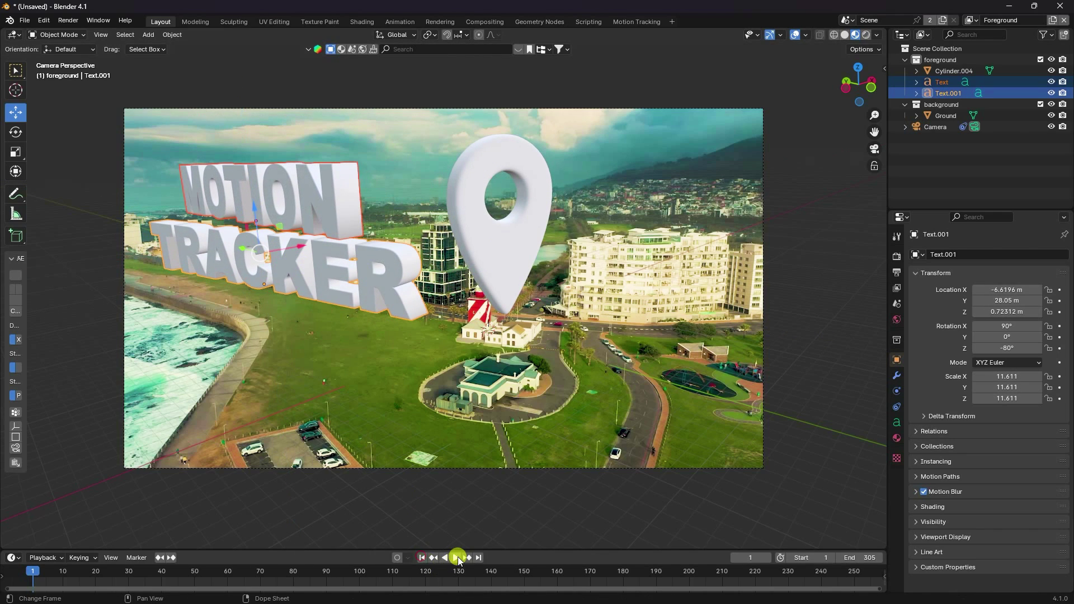
{"action": "left_click", "coordinate": [450, 558]}
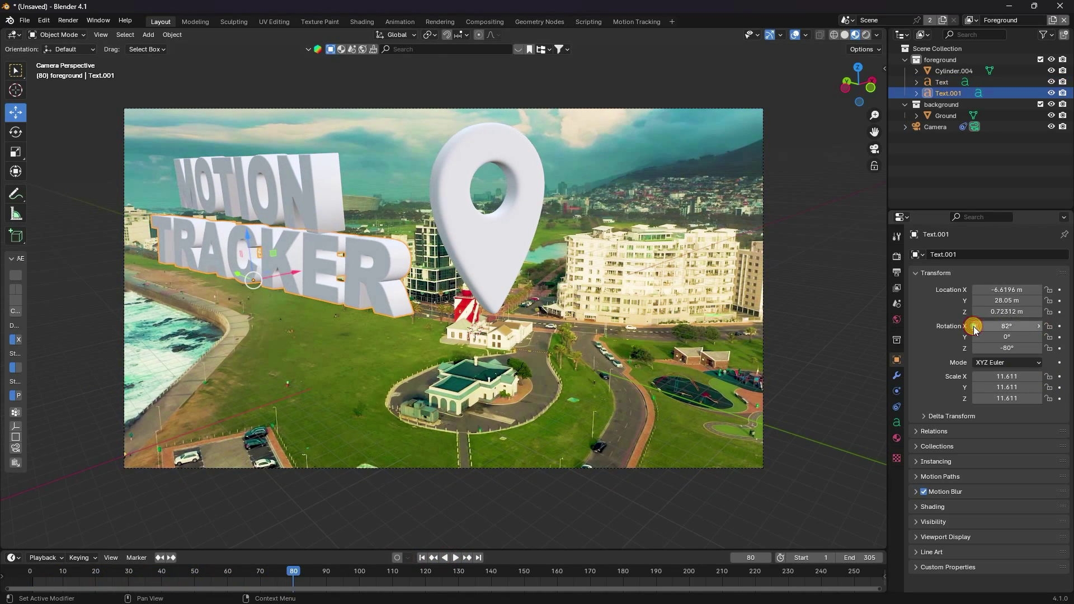
Tilt the TRACKER text to an X rotation of 83° and move it along Y to about 24.468 m
{"action": "left_click", "coordinate": [942, 83]}
{"action": "left_click_drag", "start_coordinate": [1022, 328], "coordinate": [976, 329]}
{"action": "key", "text": "ctrl+z"}
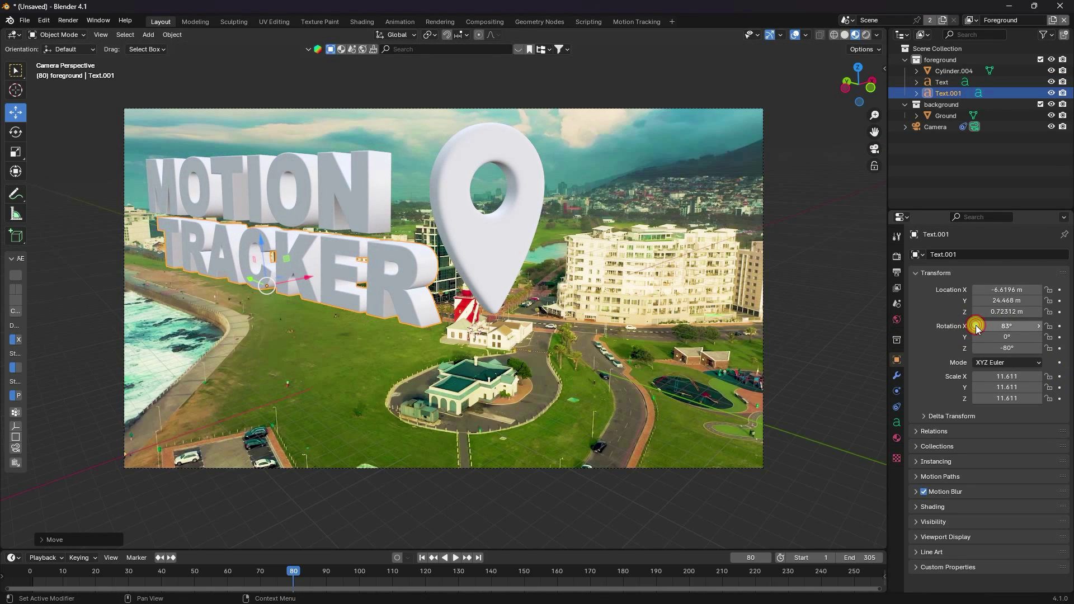
Align the MOTION text above TRACKER at about X -5.28 m, Y 24.13 m, Z 7.96 m, with a Z rotation of -79°
{"action": "left_click", "coordinate": [280, 160]}
{"action": "middle_click_drag", "start_coordinate": [208, 271], "coordinate": [486, 391]}
{"action": "key", "text": "KP_0"}
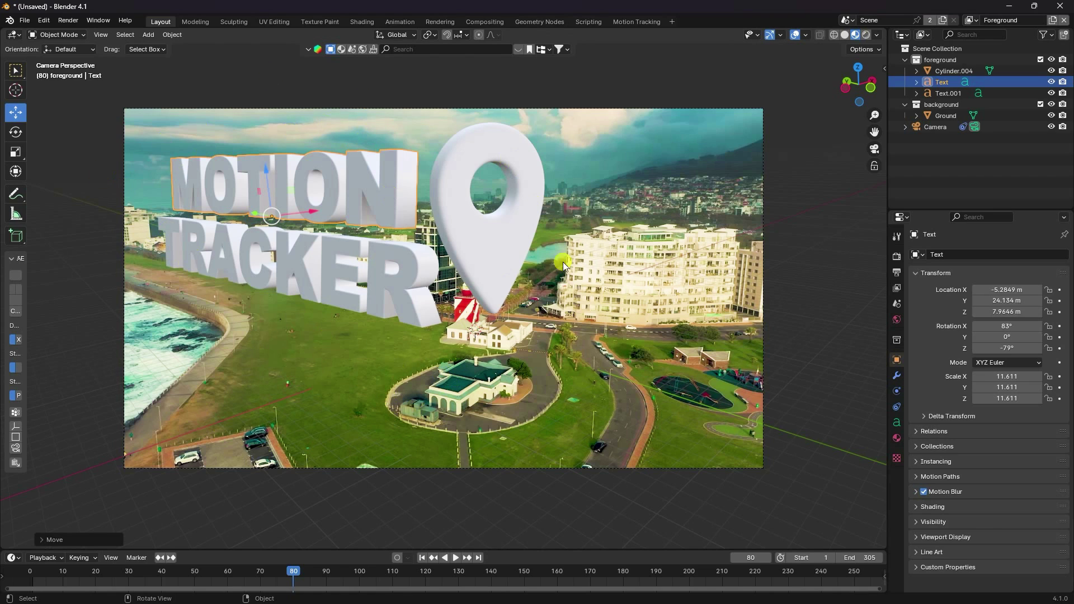
Play the animation from frame 1 to check the tracked text and pin, stop it, and return to the first frame
{"action": "left_click", "coordinate": [423, 558]}
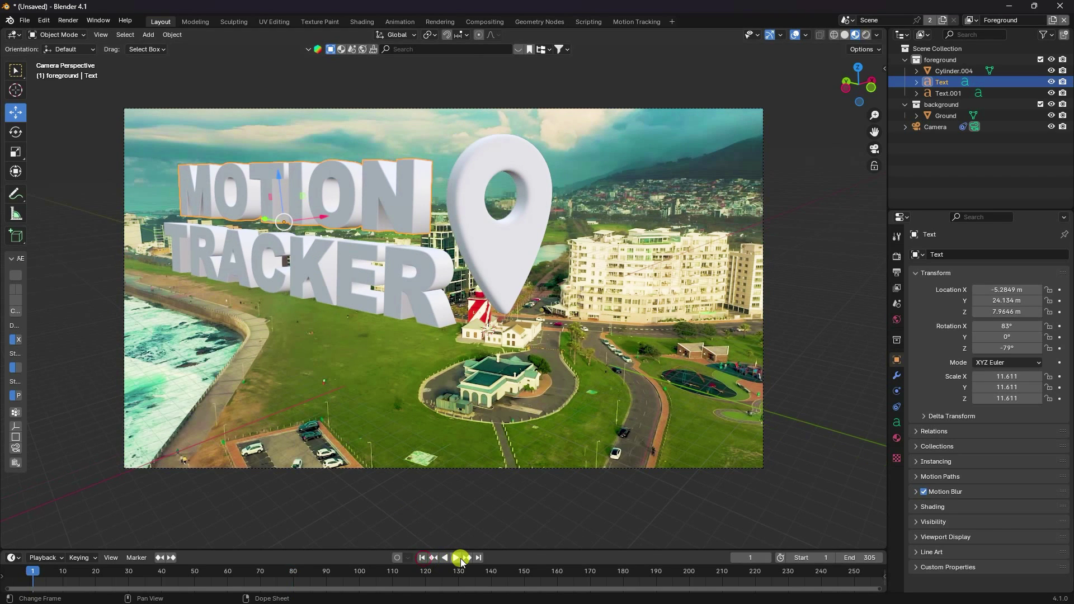
{"action": "left_click", "coordinate": [460, 559]}
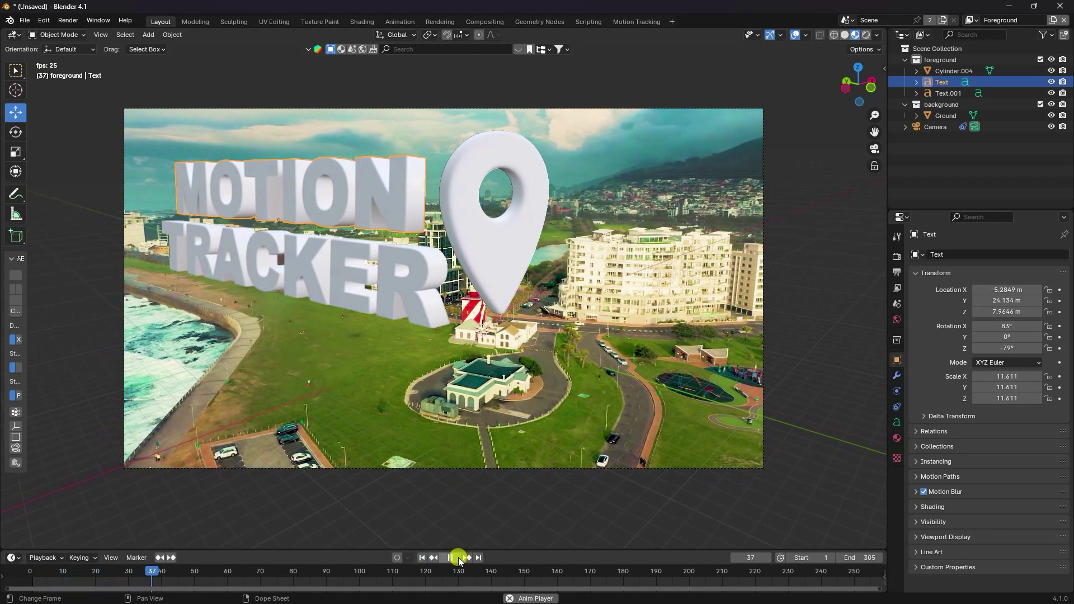
{"action": "left_click", "coordinate": [452, 558]}
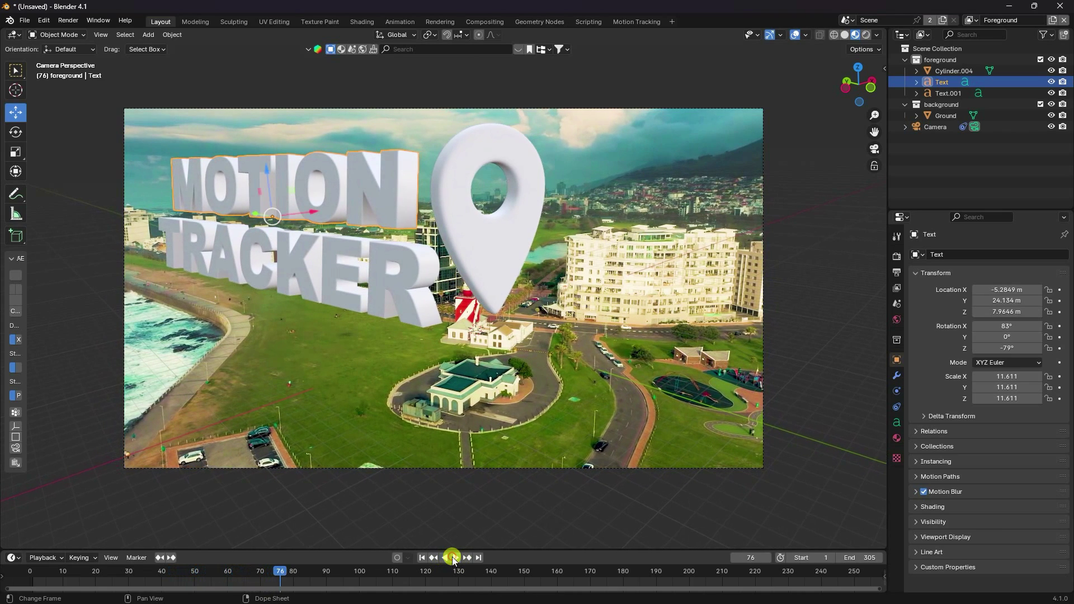
{"action": "left_click", "coordinate": [420, 562]}
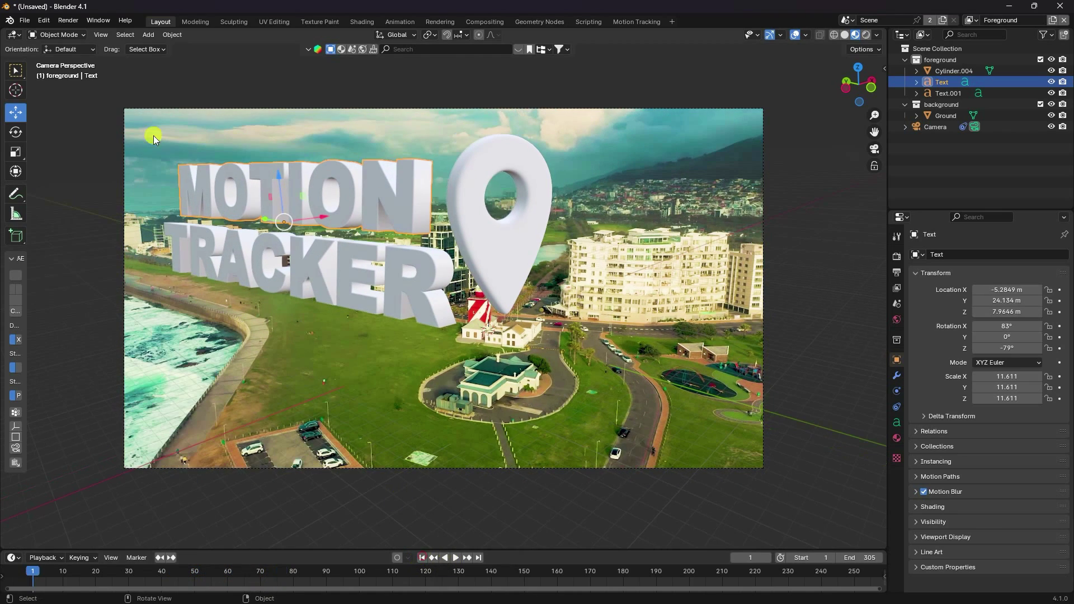
Add a sun light and move it to about -17.16 m on X and 34.541 m on Z, high above the text
{"action": "left_click", "coordinate": [159, 34]}
{"action": "mouse_move", "coordinate": [166, 184]}
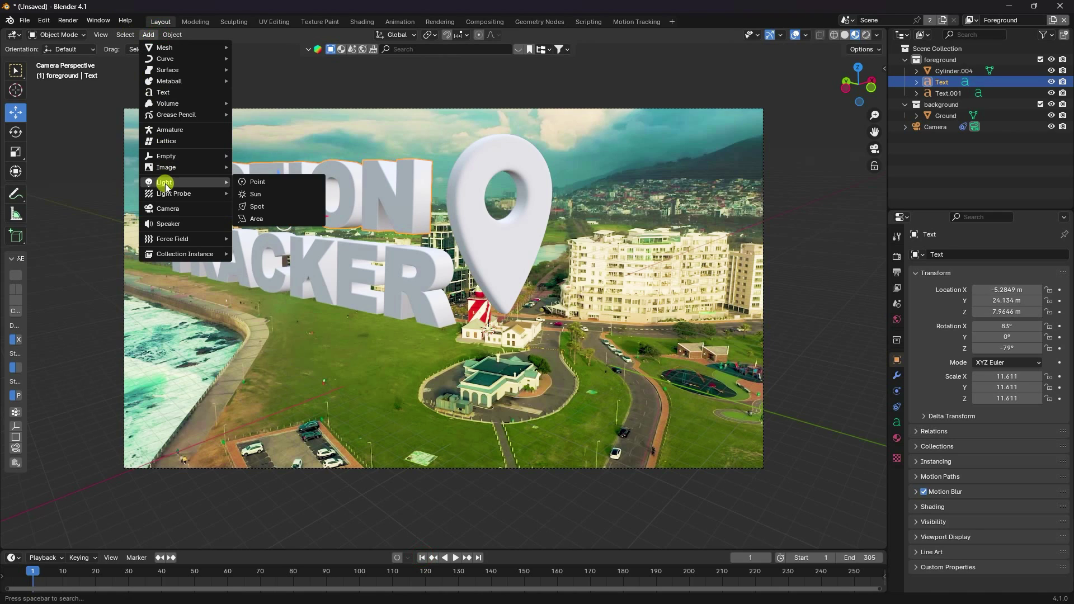
{"action": "left_click", "coordinate": [255, 194]}
{"action": "middle_click_drag", "start_coordinate": [277, 209], "coordinate": [416, 407]}
{"action": "scroll", "coordinate": [498, 353], "scroll_direction": "down", "scroll_amount": 4}
{"action": "left_click_drag", "start_coordinate": [455, 354], "coordinate": [322, 372]}
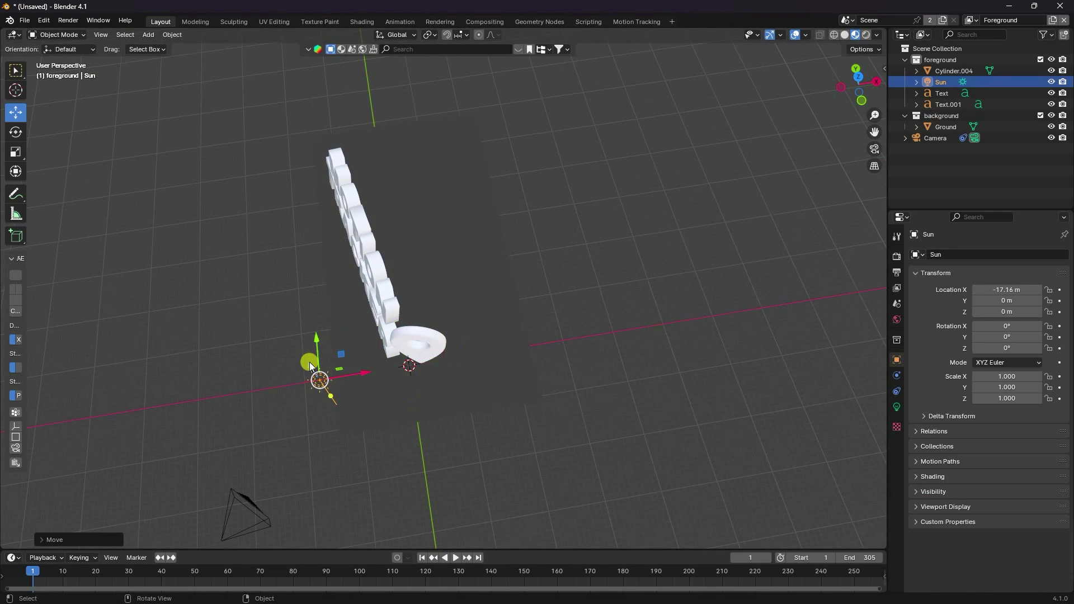
{"action": "middle_click_drag", "start_coordinate": [321, 372], "coordinate": [341, 310]}
{"action": "left_click_drag", "start_coordinate": [332, 272], "coordinate": [313, 94]}
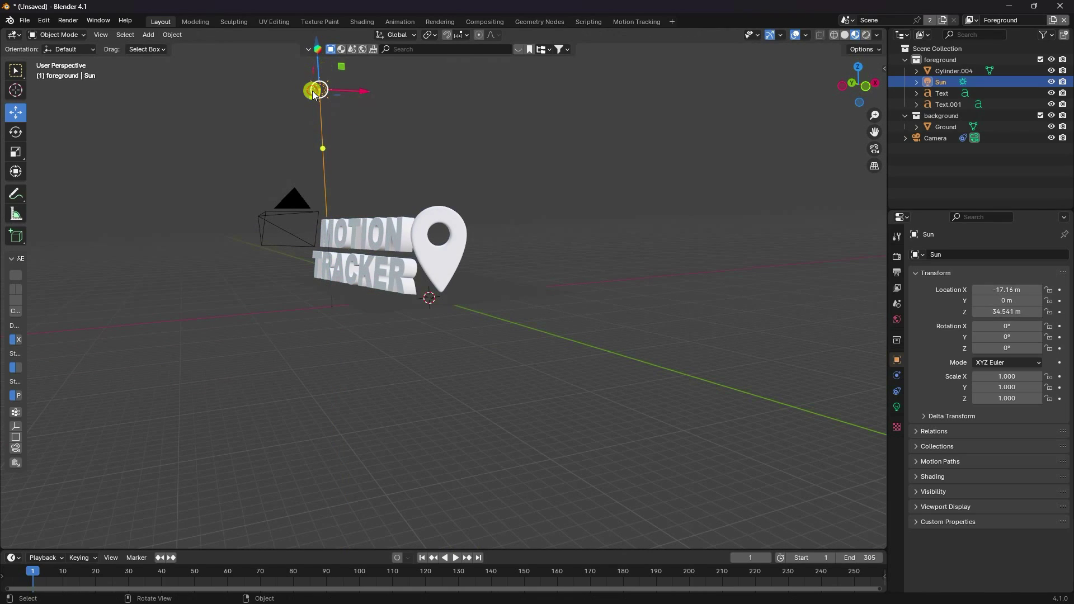
Set the sun light's angle to 20° and show the camera view in rendered shading
{"action": "left_click", "coordinate": [897, 409]}
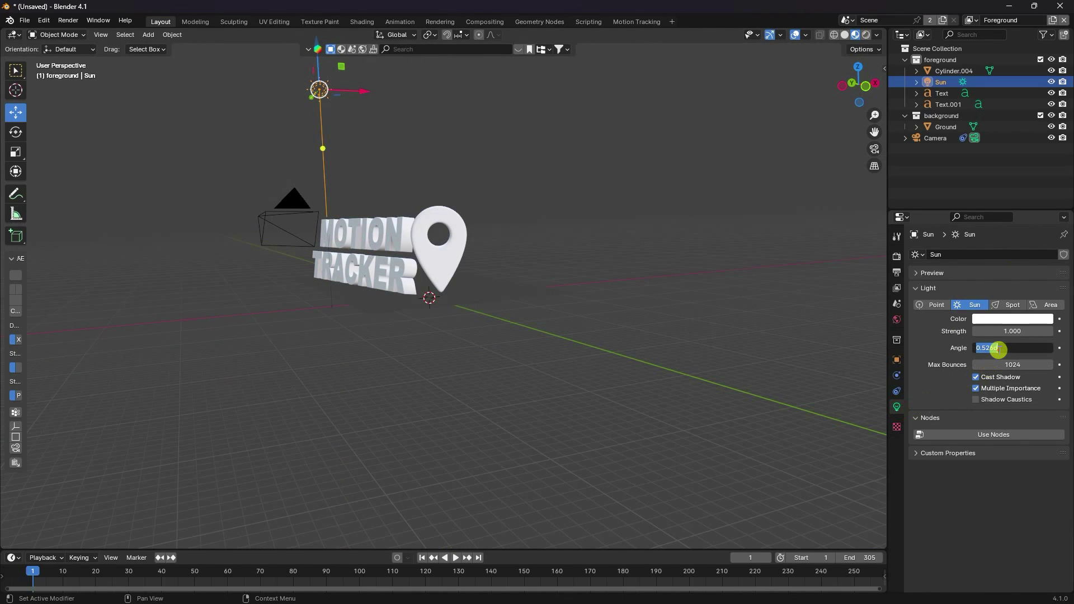
{"action": "key", "text": "Return"}
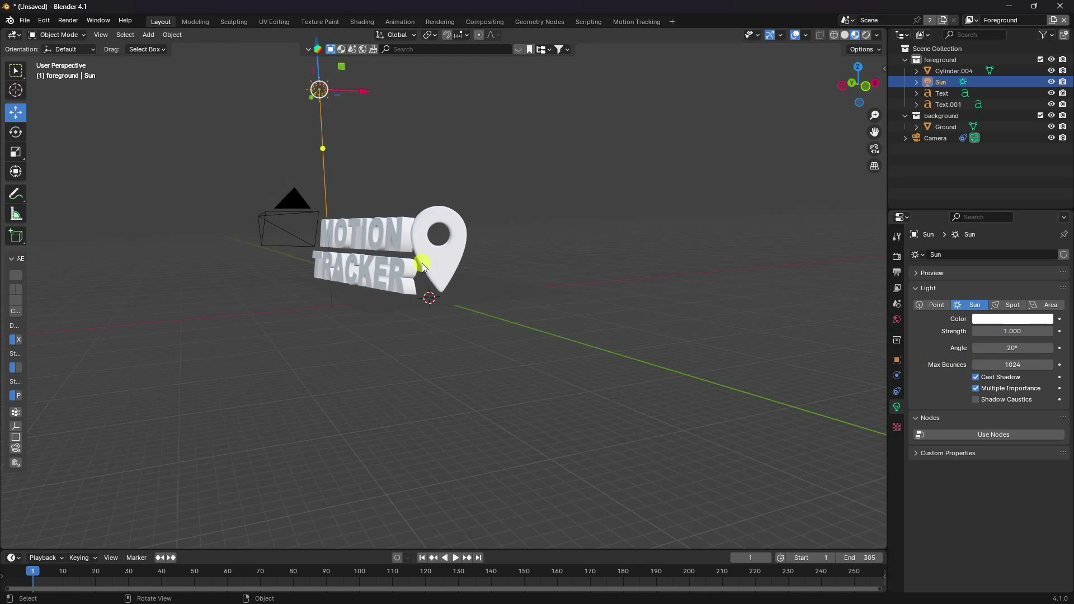
{"action": "middle_click_drag", "start_coordinate": [382, 293], "coordinate": [455, 355]}
{"action": "key", "text": "KP_0"}
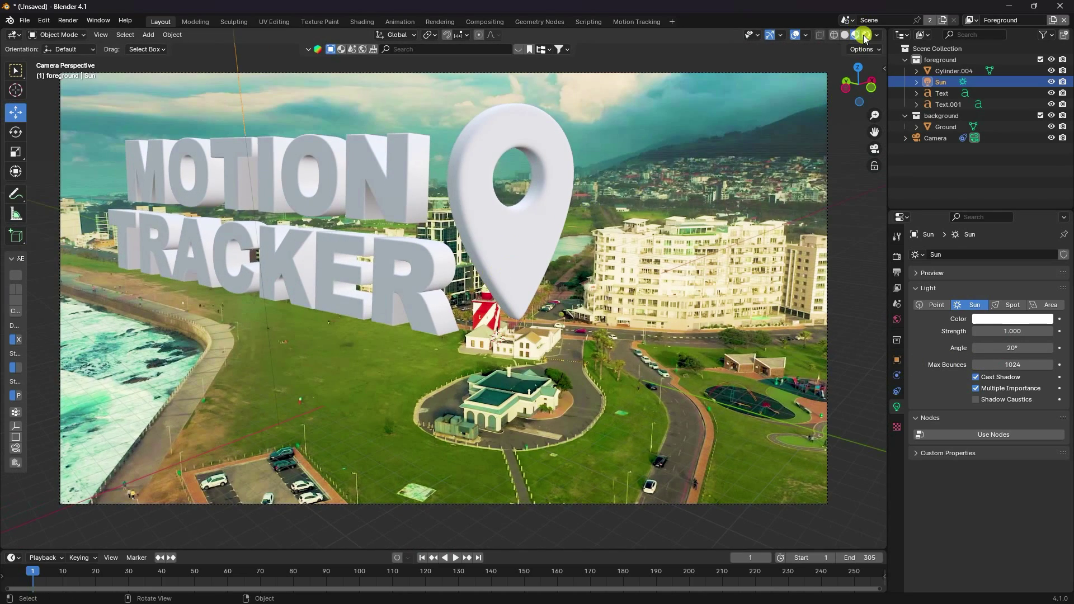
{"action": "left_click", "coordinate": [864, 34]}
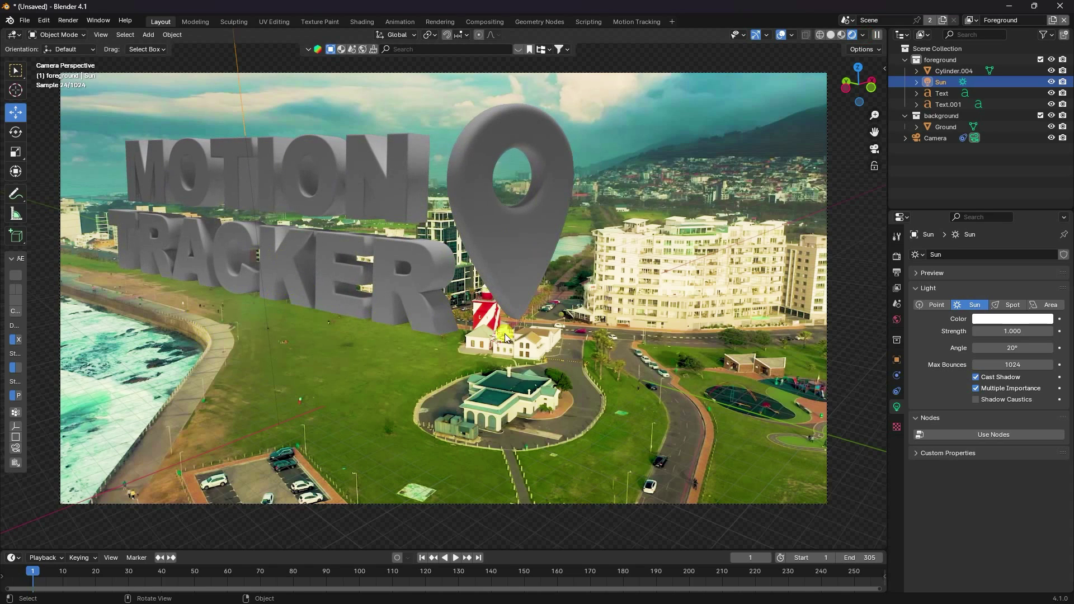
Light the world with an Environment Texture using turning_area_4k.exr from the HDRI folder, at a strength of 0.4
{"action": "left_click", "coordinate": [896, 319]}
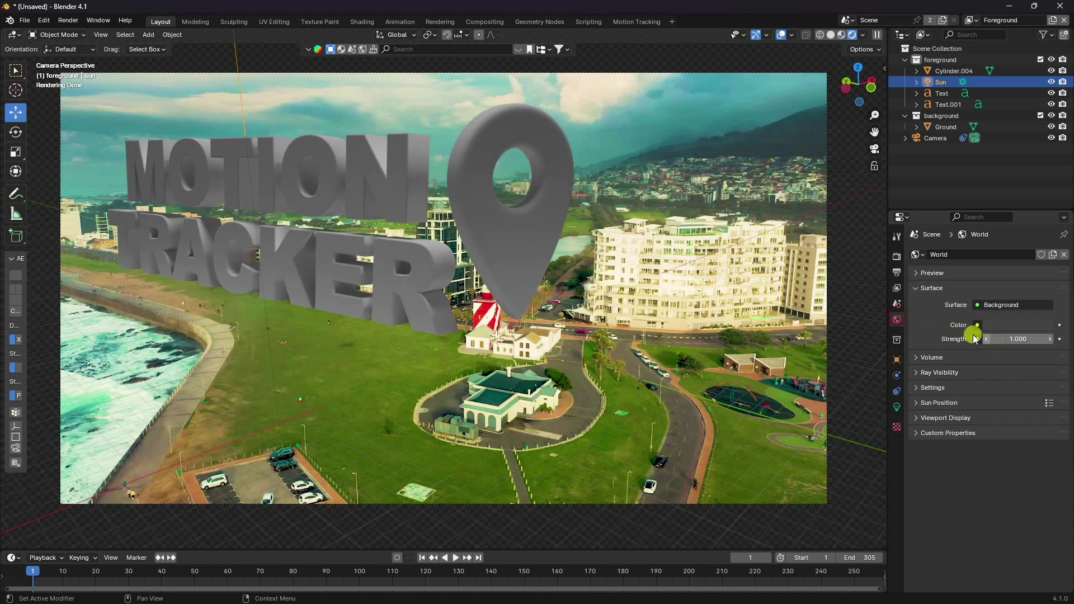
{"action": "left_click", "coordinate": [978, 325]}
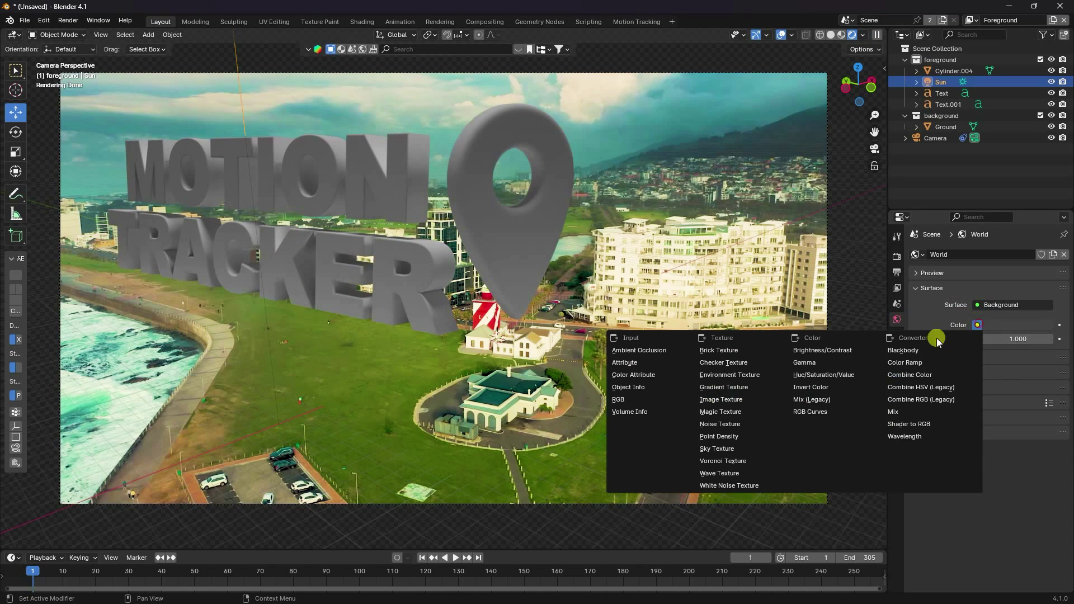
{"action": "left_click", "coordinate": [720, 378]}
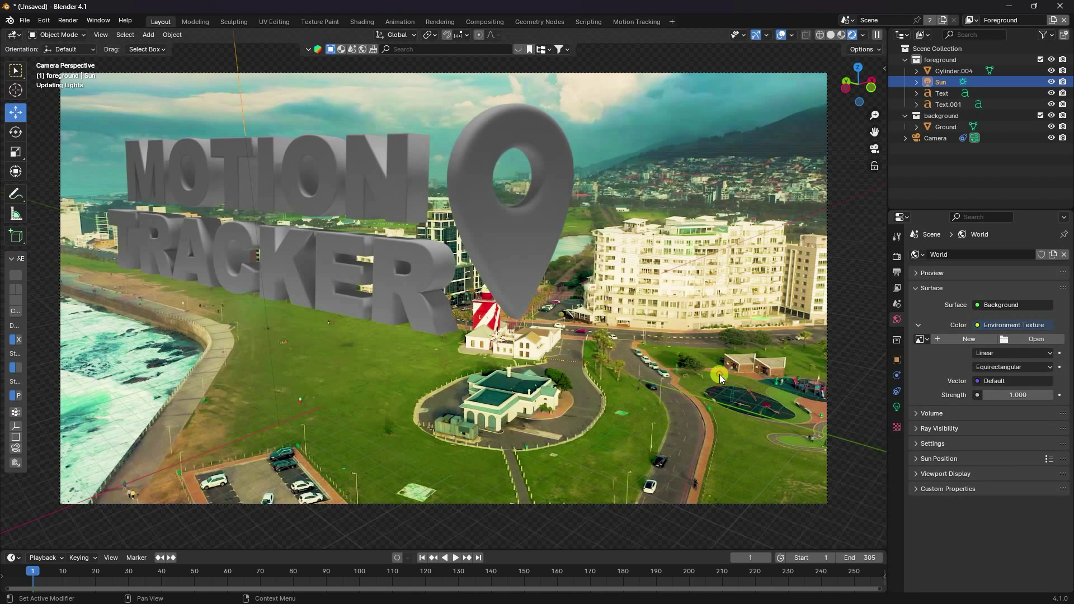
{"action": "left_click", "coordinate": [1034, 339]}
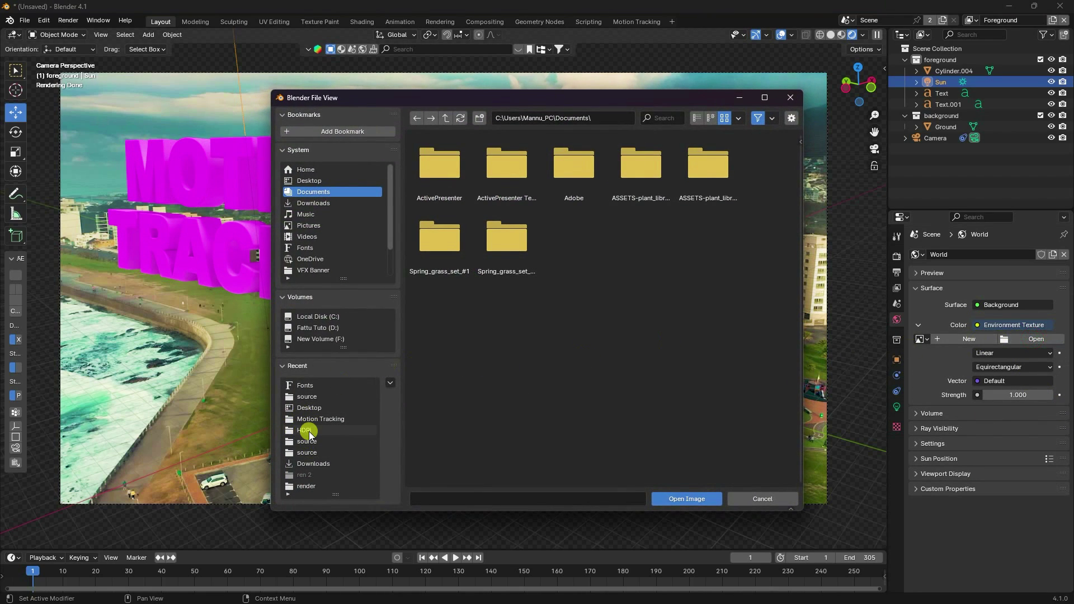
{"action": "left_click", "coordinate": [304, 430]}
{"action": "scroll", "coordinate": [518, 396], "scroll_direction": "down", "scroll_amount": 5}
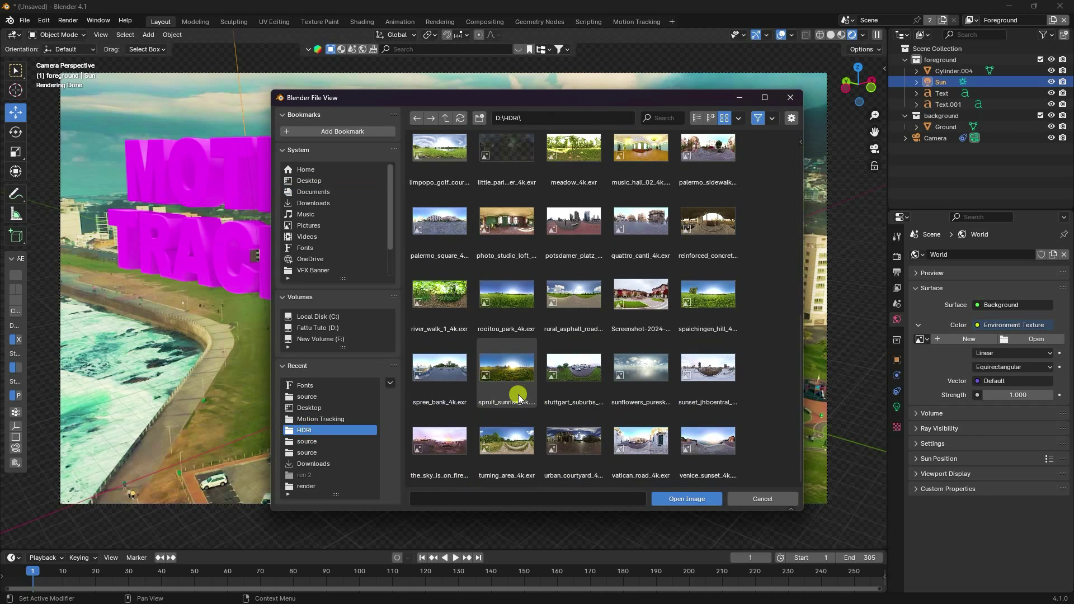
{"action": "left_click", "coordinate": [508, 441]}
{"action": "left_click", "coordinate": [674, 503]}
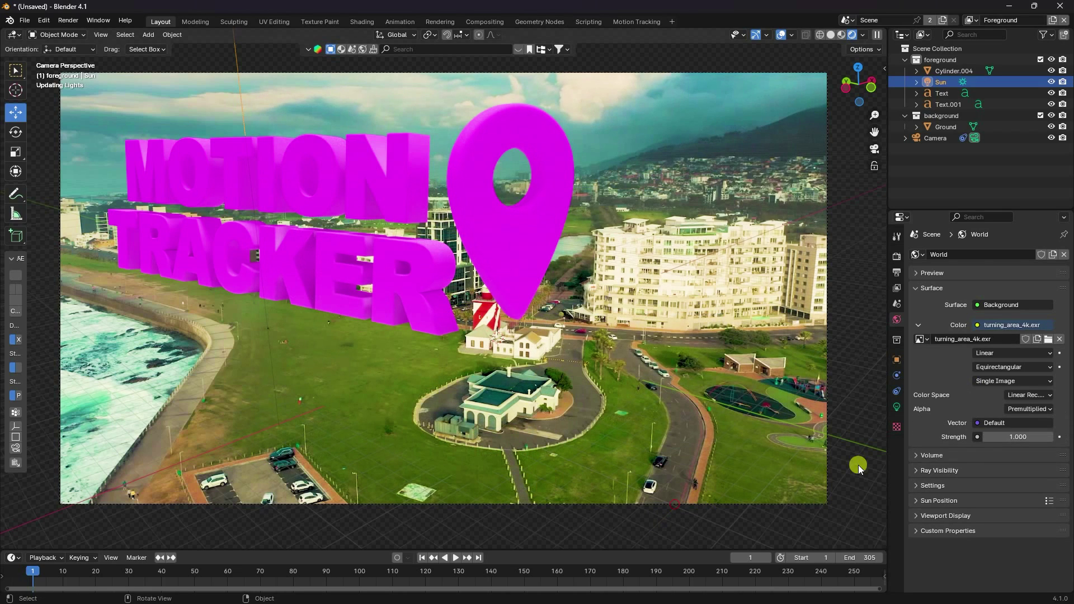
{"action": "left_click", "coordinate": [1002, 437]}
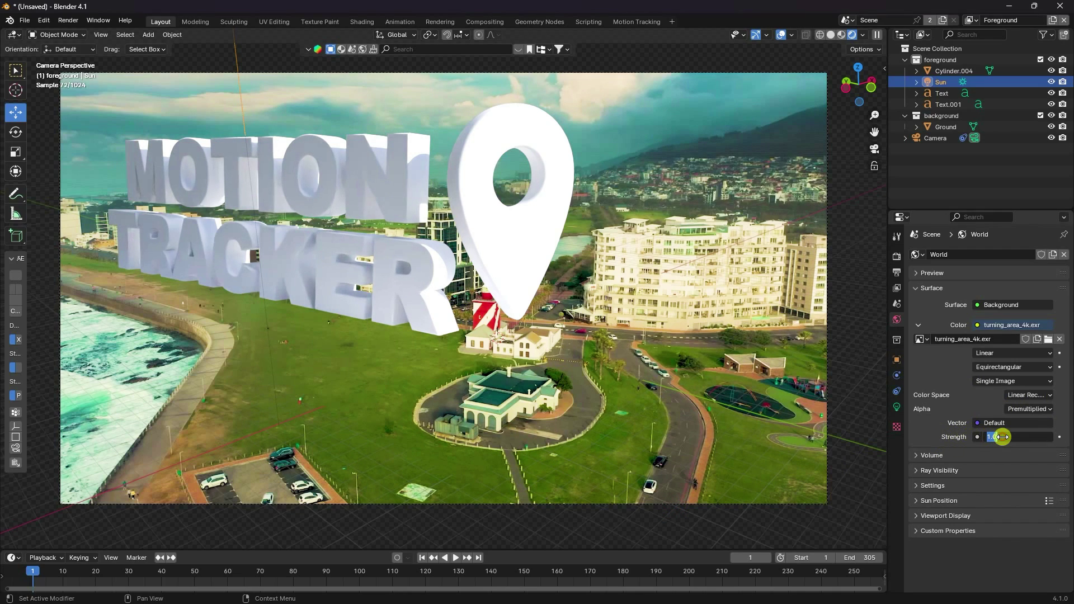
{"action": "key", "text": "Return"}
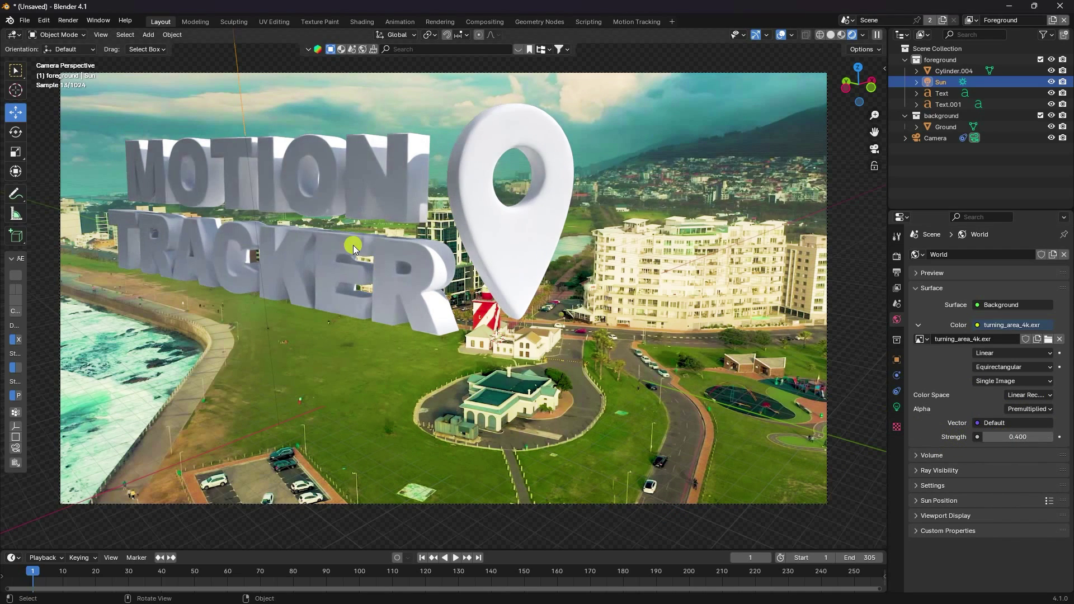
Switch the viewport to solid shading and raise the sun light higher above the text along Z
{"action": "left_click", "coordinate": [833, 36]}
{"action": "mouse_move", "coordinate": [443, 272]}
{"action": "middle_mouse_down"}
{"action": "mouse_move", "coordinate": [389, 331]}
{"action": "mouse_move", "coordinate": [415, 362]}
{"action": "mouse_move", "coordinate": [424, 273]}
{"action": "middle_mouse_up"}
{"action": "middle_click_drag", "start_coordinate": [460, 235], "coordinate": [403, 243]}
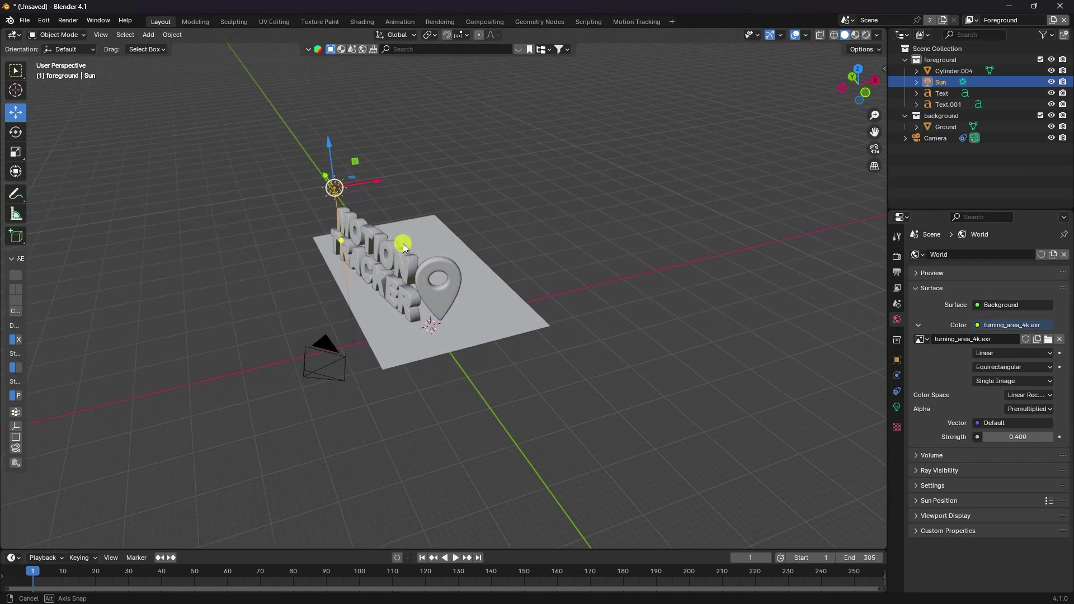
{"action": "left_click_drag", "start_coordinate": [335, 180], "coordinate": [332, 116]}
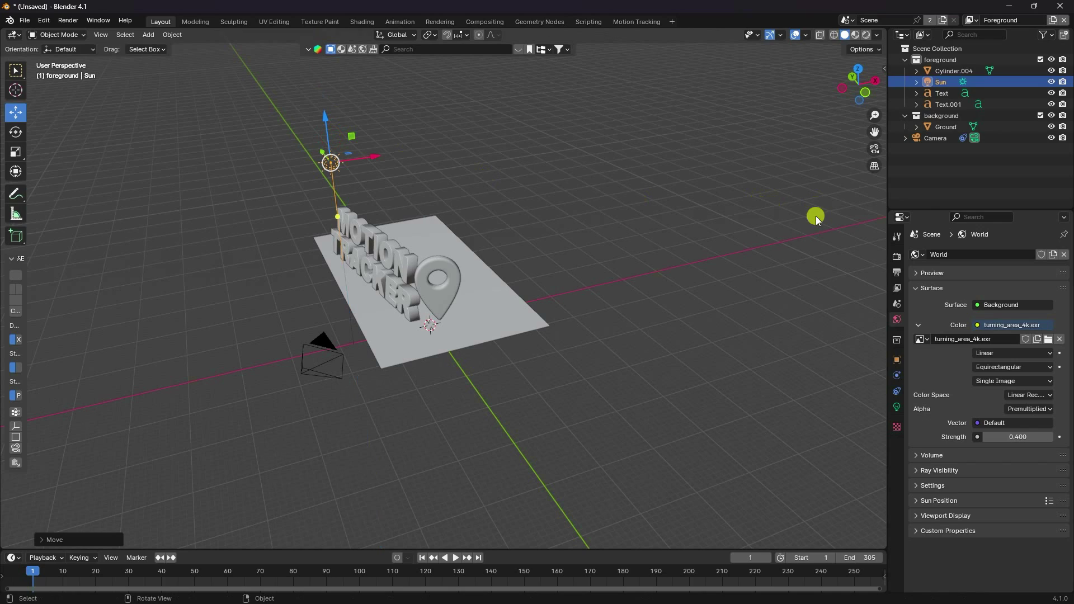
{"action": "left_click", "coordinate": [897, 256]}
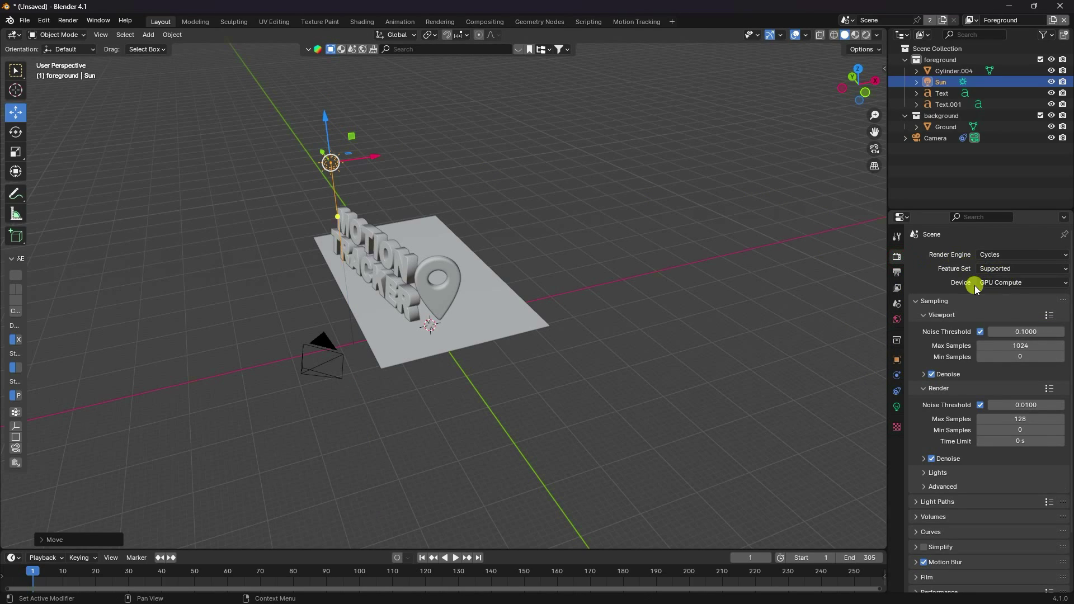
{"action": "scroll", "coordinate": [944, 446], "scroll_direction": "down", "scroll_amount": 3}
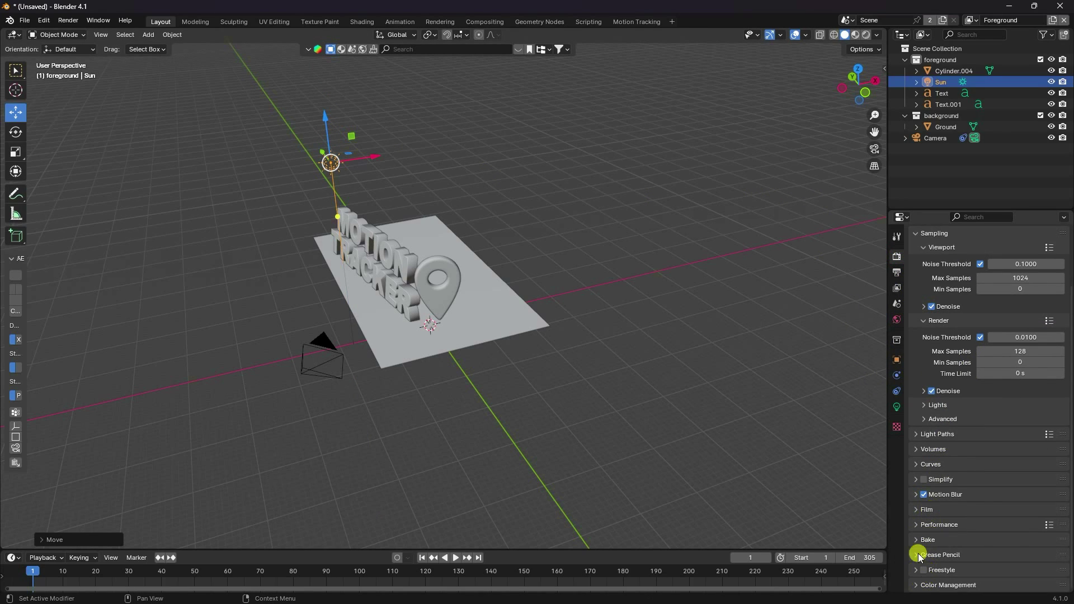
{"action": "left_click", "coordinate": [896, 318]}
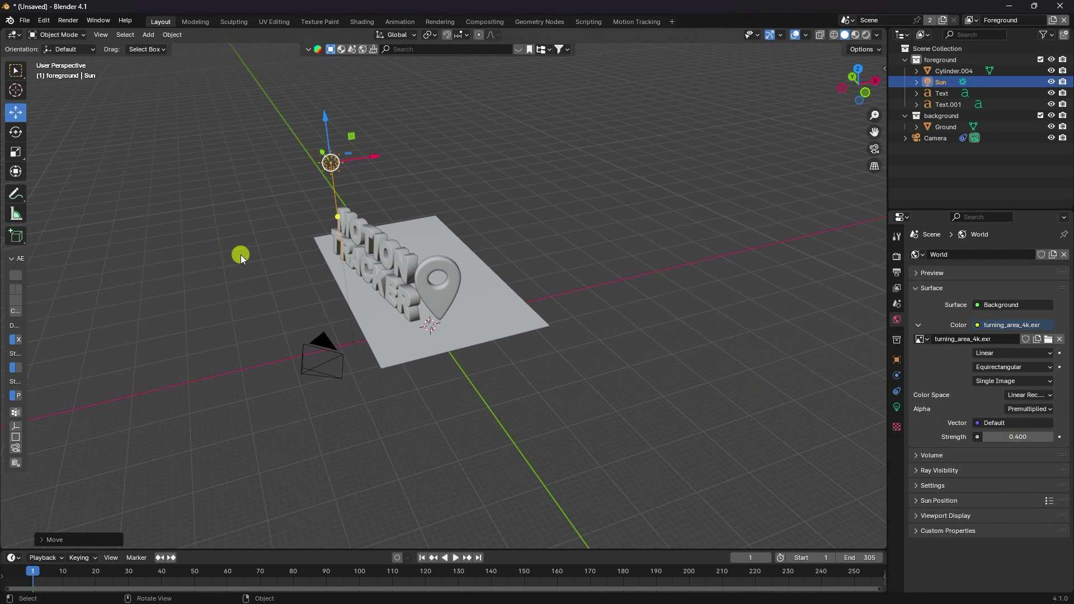
Render the current frame through the camera, examine the lighting and shadows in the result, and close the render
{"action": "key", "text": "KP_0"}
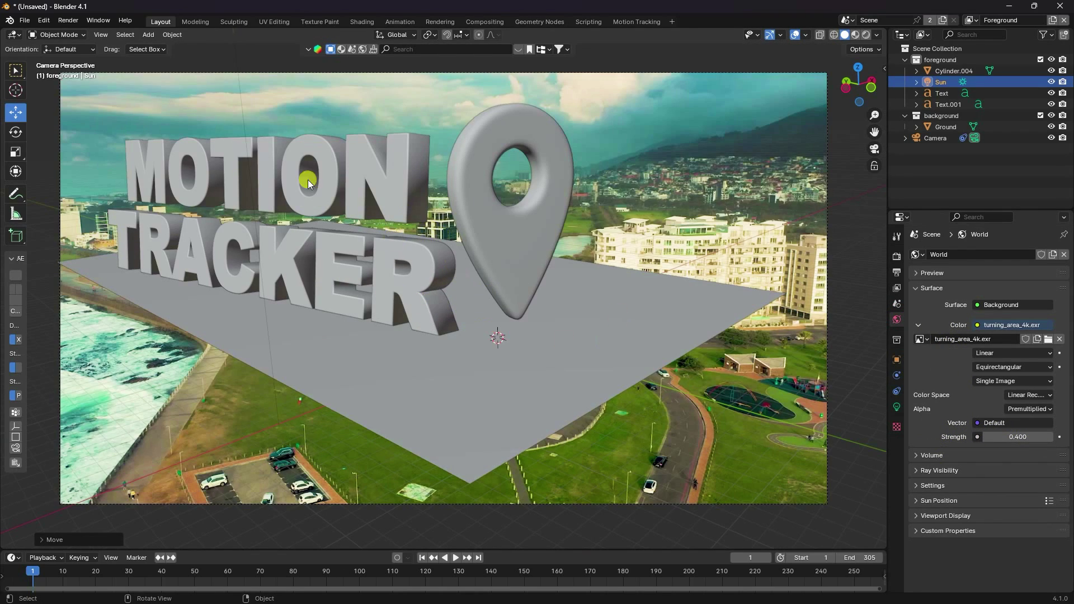
{"action": "left_click", "coordinate": [896, 257]}
{"action": "left_click", "coordinate": [67, 20]}
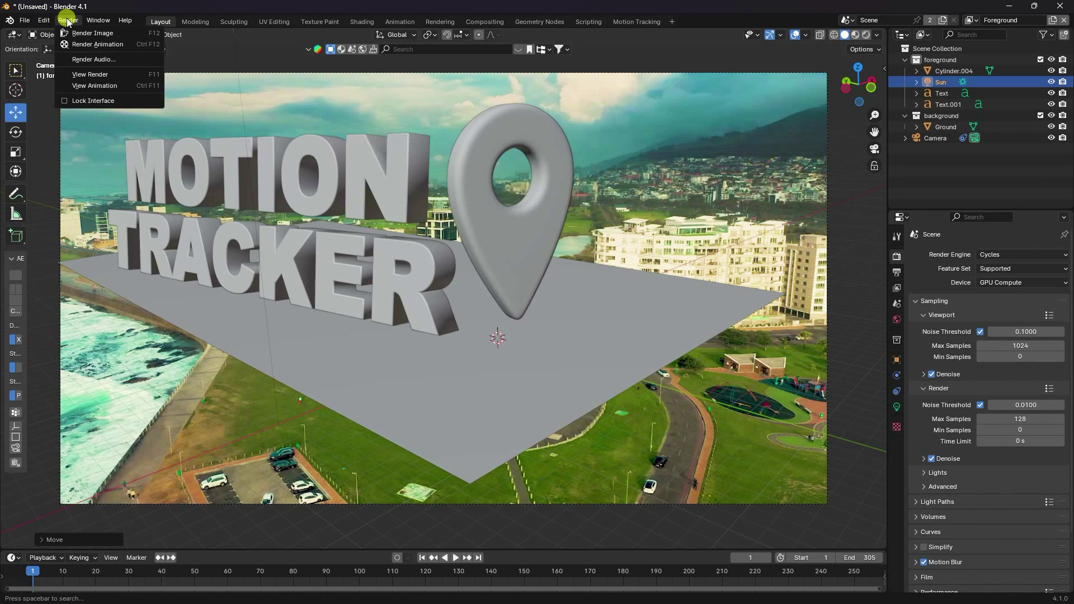
{"action": "left_click", "coordinate": [80, 34]}
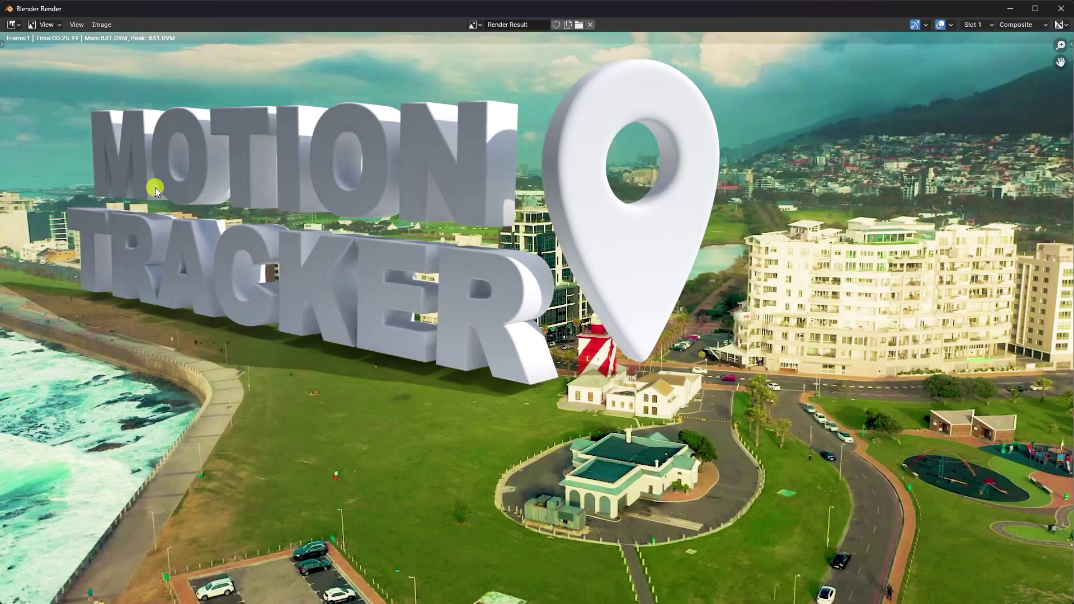
{"action": "scroll", "coordinate": [347, 358], "scroll_direction": "down", "scroll_amount": 2}
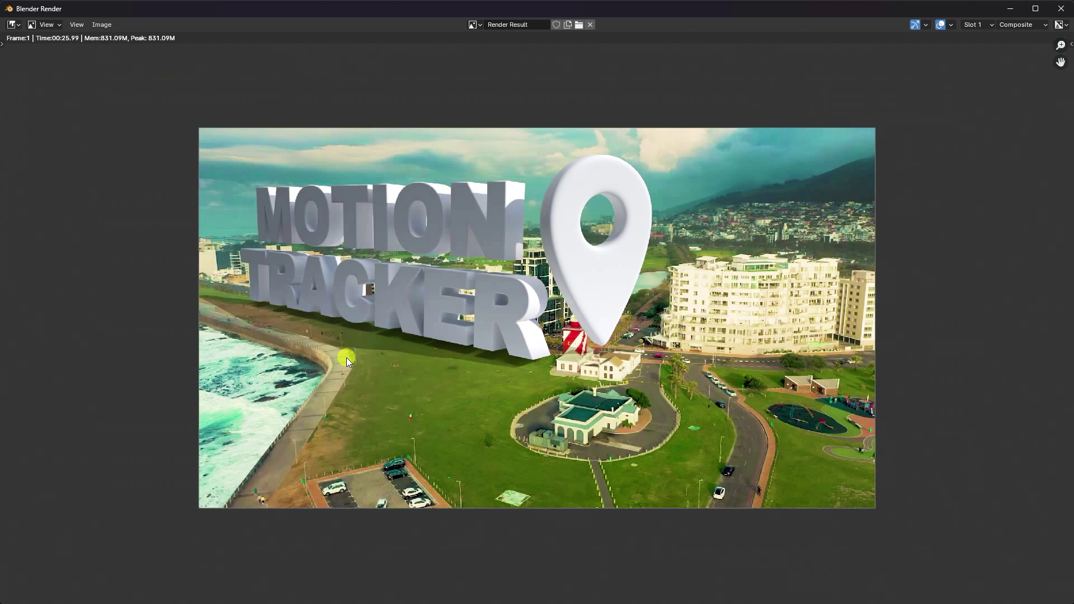
{"action": "scroll", "coordinate": [254, 298], "scroll_direction": "up", "scroll_amount": 2}
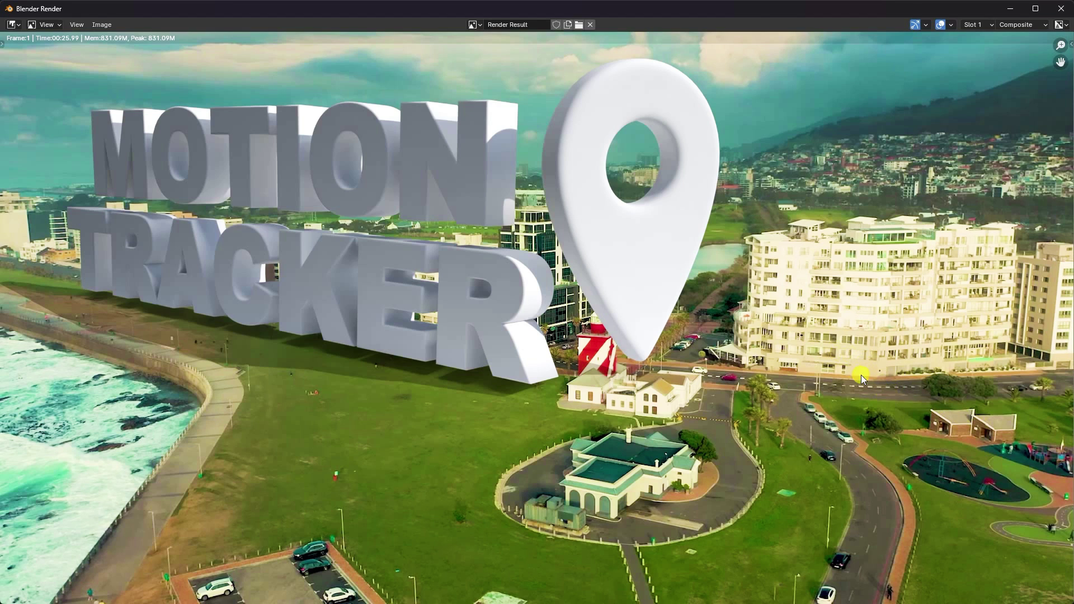
{"action": "left_click", "coordinate": [1061, 8]}
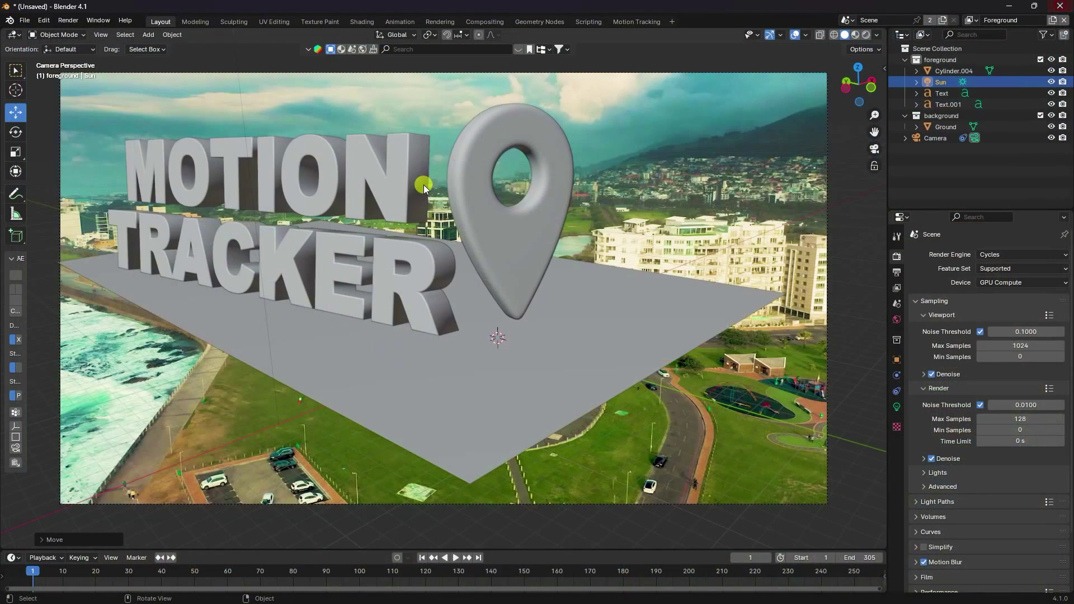
Show the World shader nodes in the Shading workspace and add Mapping and Texture Coordinate nodes to the environment texture
{"action": "left_click", "coordinate": [365, 23]}
{"action": "left_click", "coordinate": [202, 358]}
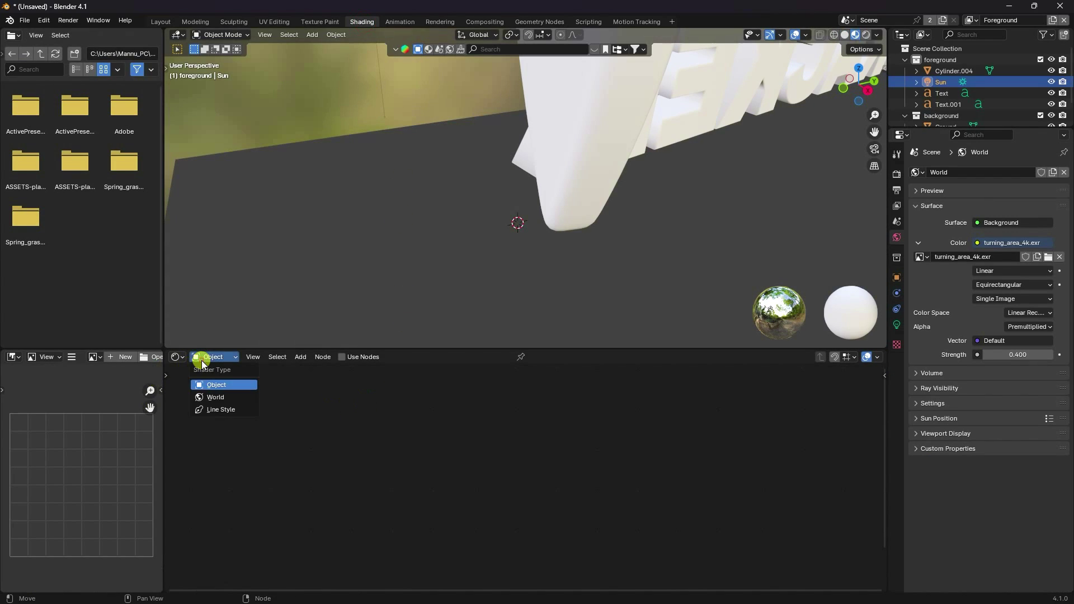
{"action": "left_click", "coordinate": [200, 395]}
{"action": "middle_click_drag", "start_coordinate": [283, 436], "coordinate": [451, 450]}
{"action": "scroll", "coordinate": [283, 492], "scroll_direction": "up", "scroll_amount": 2}
{"action": "left_click", "coordinate": [515, 420]}
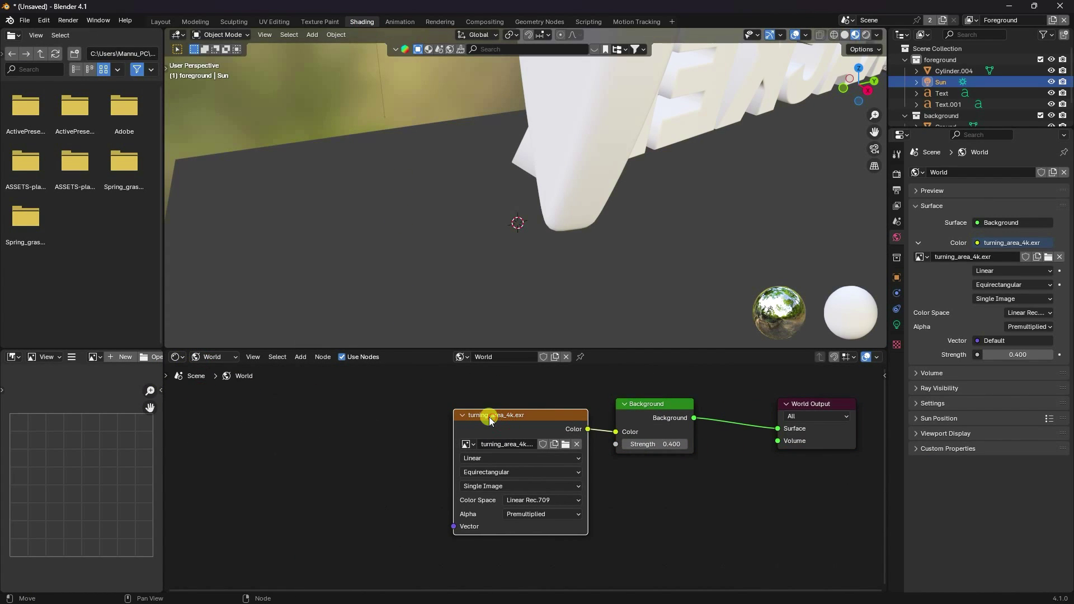
{"action": "key", "text": "ctrl+t"}
{"action": "scroll", "coordinate": [385, 516], "scroll_direction": "up", "scroll_amount": 4}
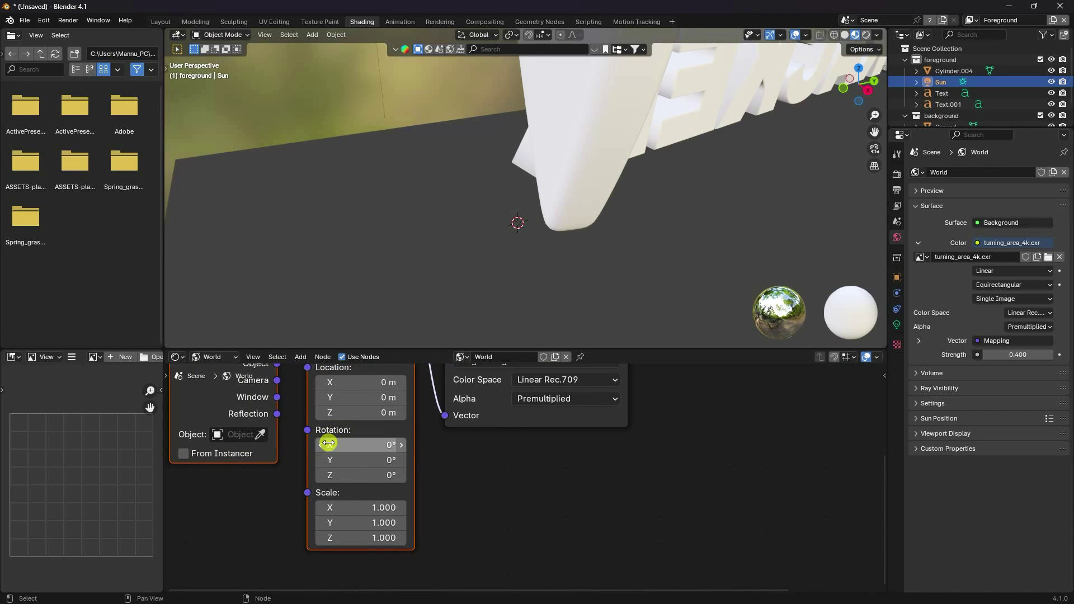
Set the Y rotation of the environment texture's Mapping node to 100°
{"action": "left_click_drag", "start_coordinate": [332, 460], "coordinate": [470, 460]}
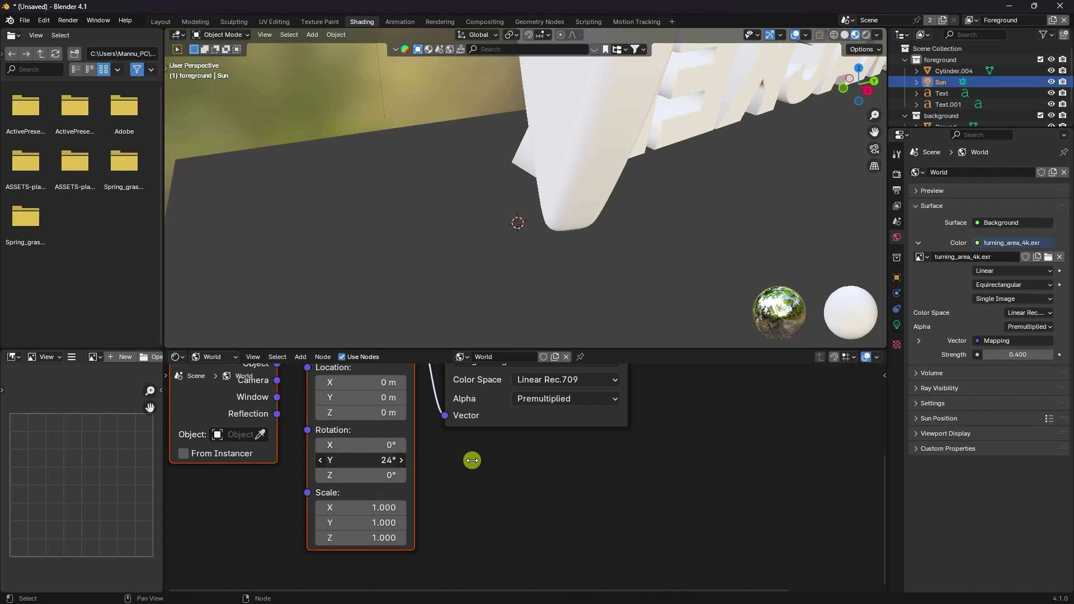
{"action": "left_click", "coordinate": [332, 460]}
{"action": "type", "text": "100"}
{"action": "key", "text": "Return"}
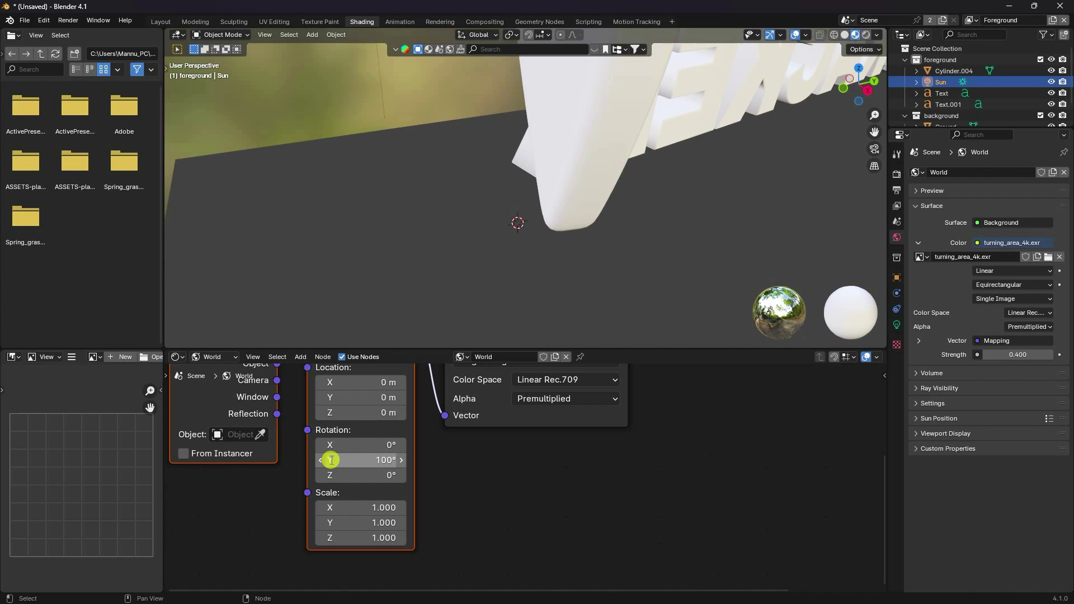
Return to the Layout workspace and give the location pin a new material with a fully saturated red base color
{"action": "left_click", "coordinate": [160, 22]}
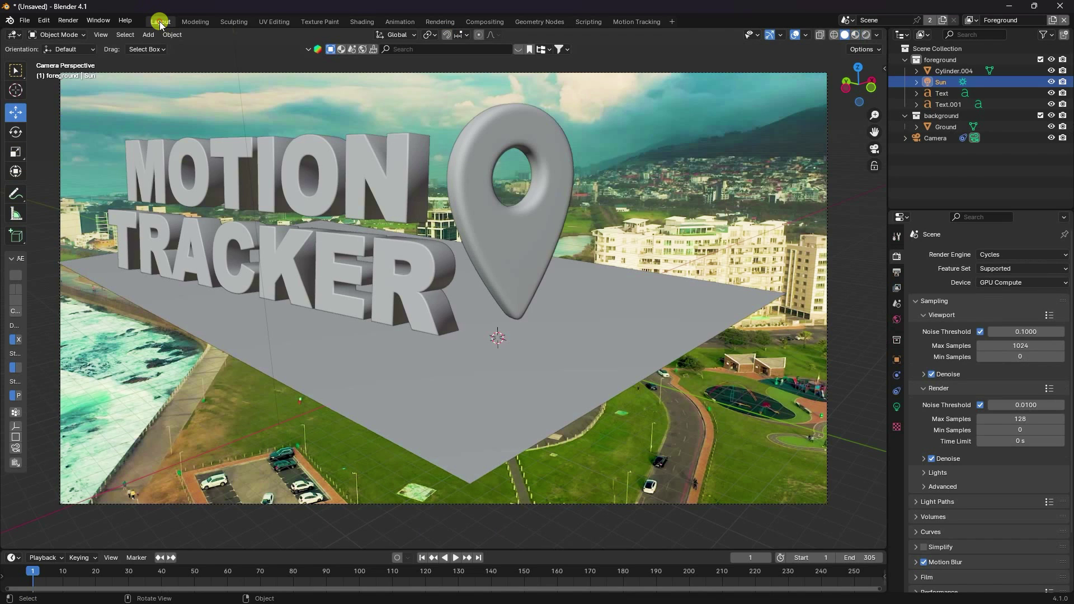
{"action": "left_click", "coordinate": [391, 223]}
{"action": "left_click", "coordinate": [490, 239]}
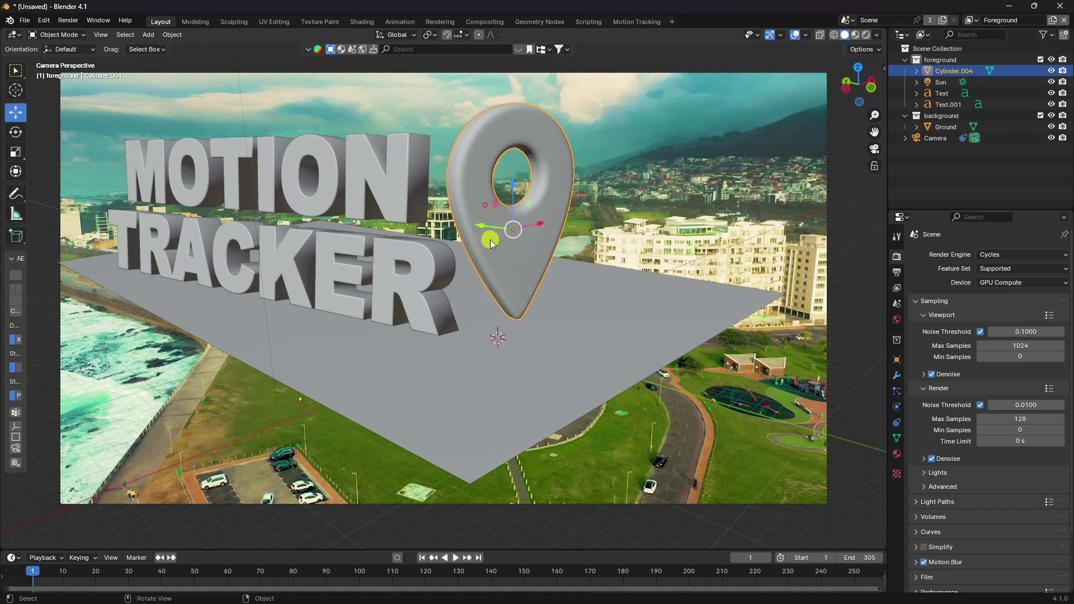
{"action": "left_click", "coordinate": [896, 453]}
{"action": "left_click", "coordinate": [1041, 301]}
{"action": "left_click", "coordinate": [1003, 305]}
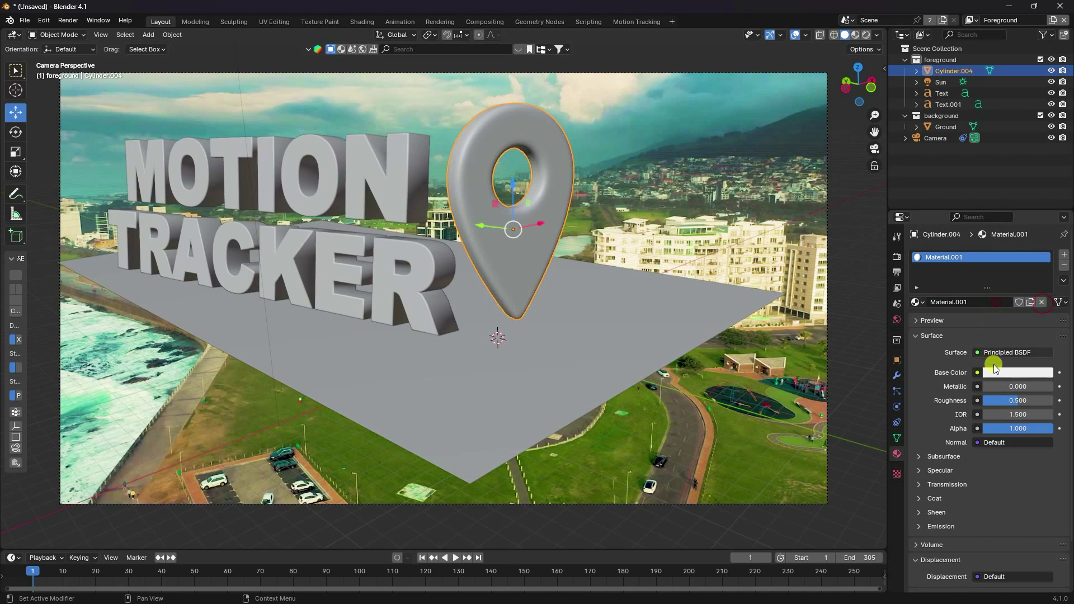
{"action": "left_click", "coordinate": [994, 370]}
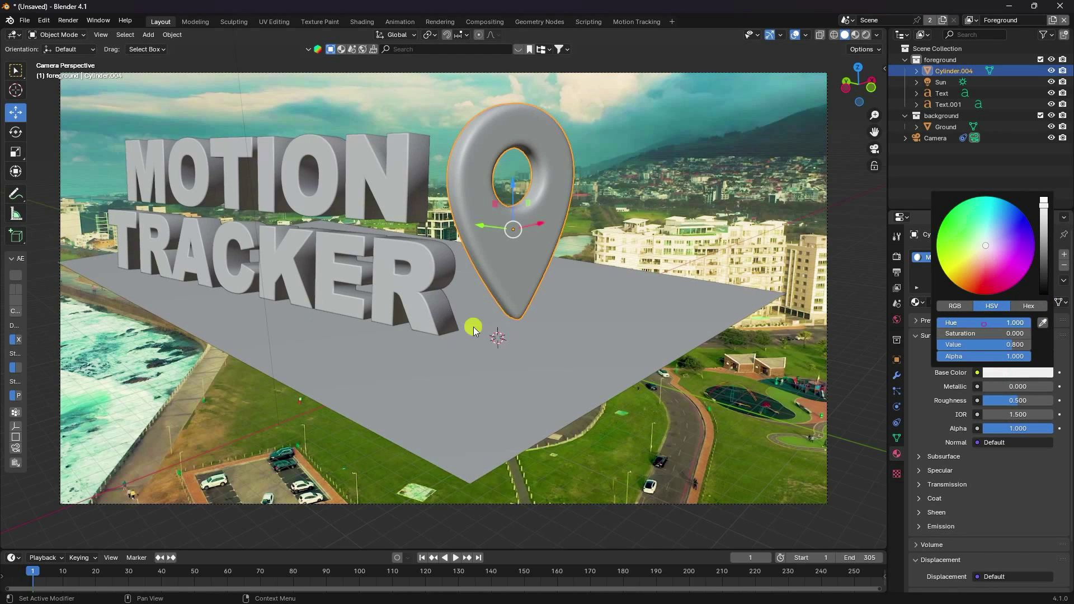
{"action": "left_click_drag", "start_coordinate": [958, 333], "coordinate": [1029, 333]}
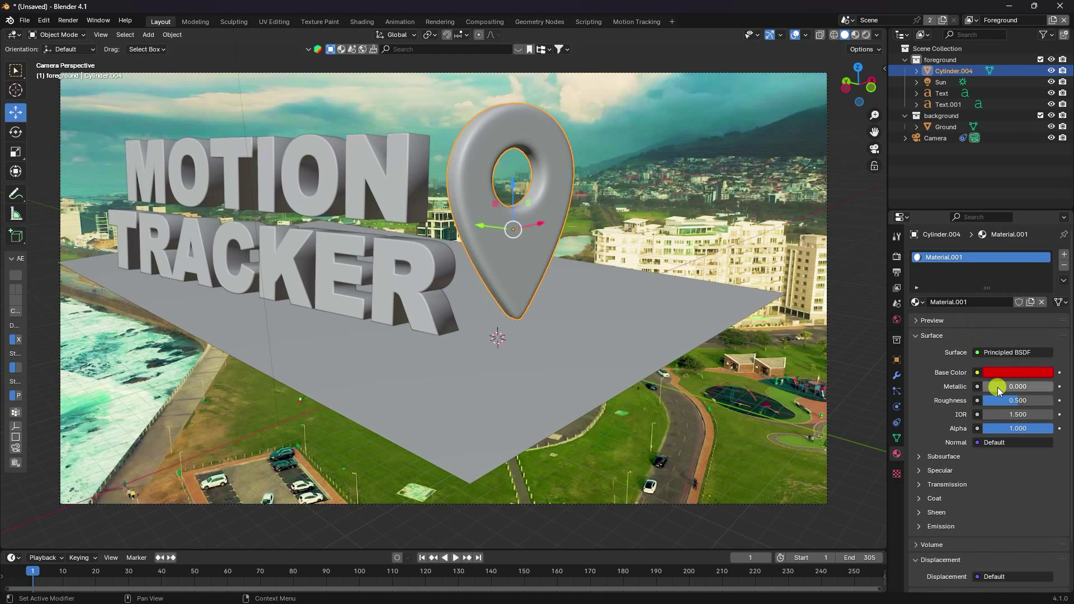
Set the pin material's metallic to 0.15 and its roughness to 0.2
{"action": "left_click", "coordinate": [998, 387]}
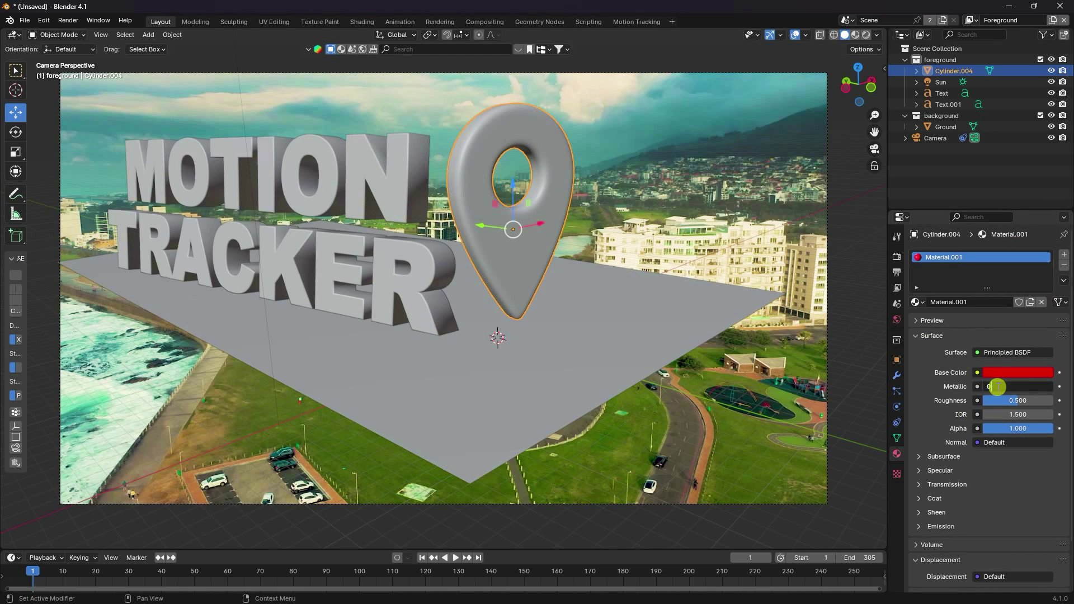
{"action": "type", "text": "0.15"}
{"action": "key", "text": "Return"}
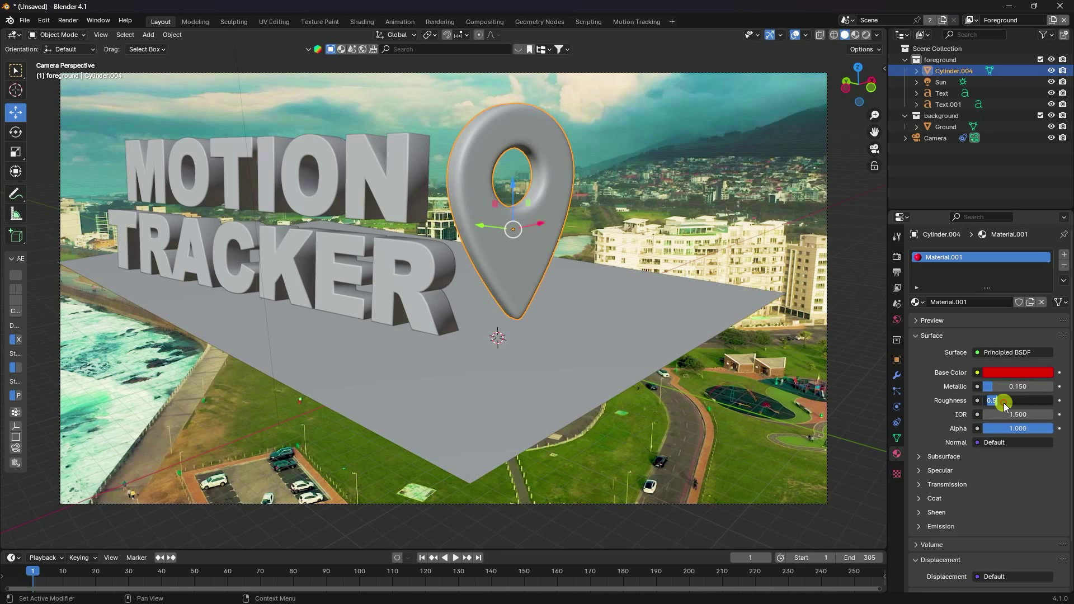
{"action": "type", "text": "0.2"}
{"action": "key", "text": "Return"}
Give the "MOTION" text a new material with metallic 0.15 and roughness 0.3
{"action": "left_click", "coordinate": [370, 170]}
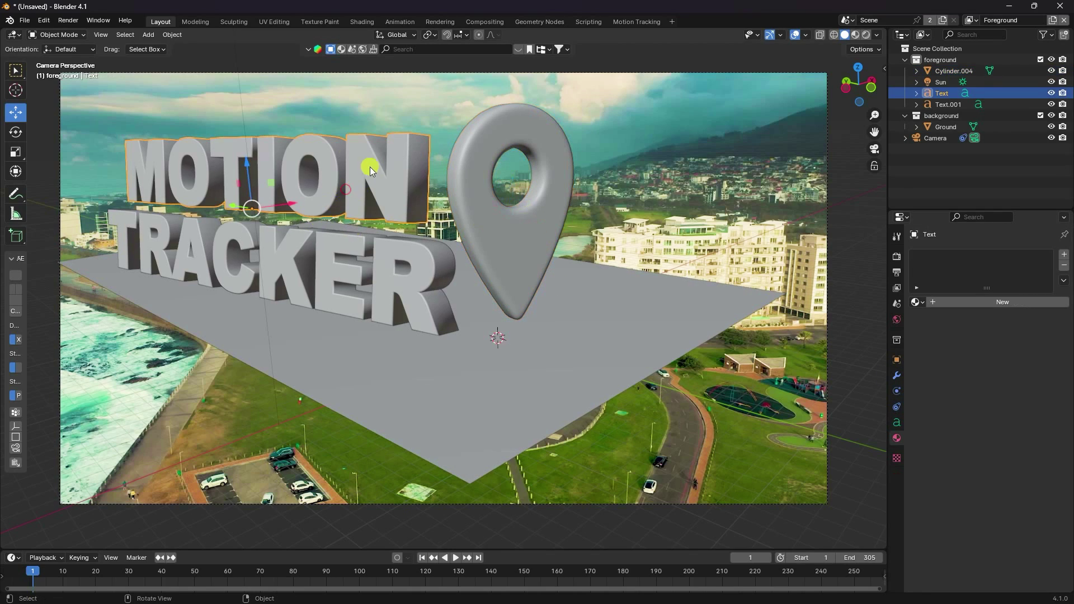
{"action": "left_click", "coordinate": [994, 304]}
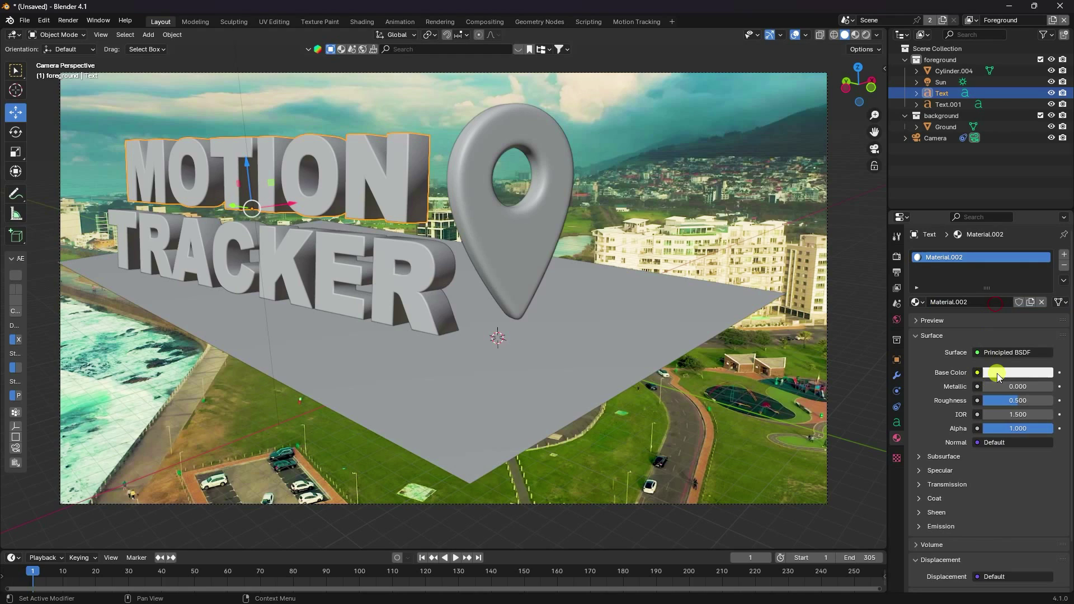
{"action": "double_click", "coordinate": [1001, 387]}
{"action": "type", "text": "0.15"}
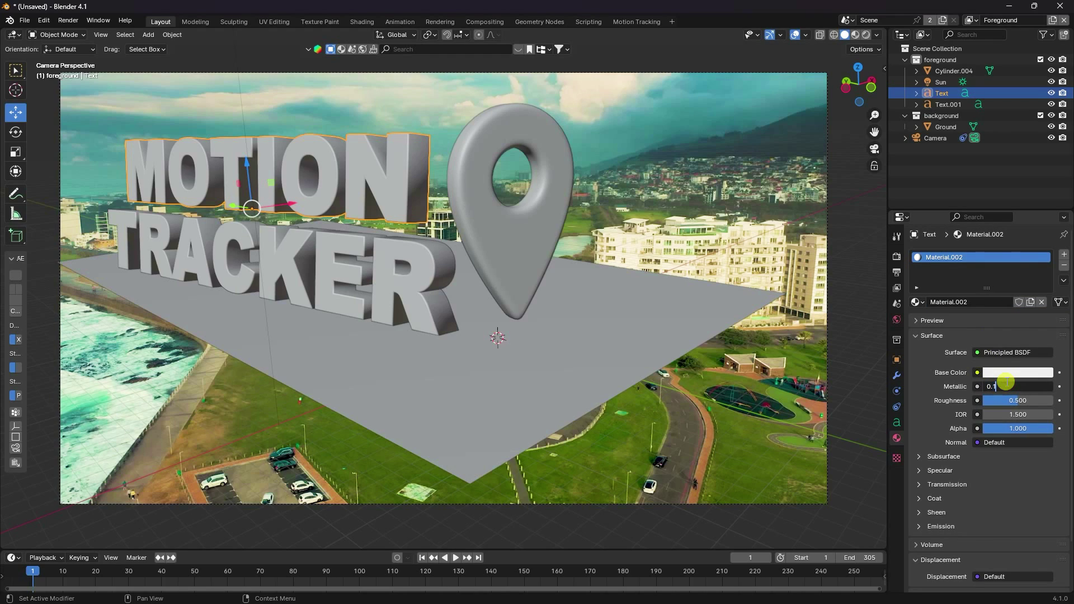
{"action": "key", "text": "Return"}
{"action": "double_click", "coordinate": [998, 402]}
{"action": "type", "text": "0.2"}
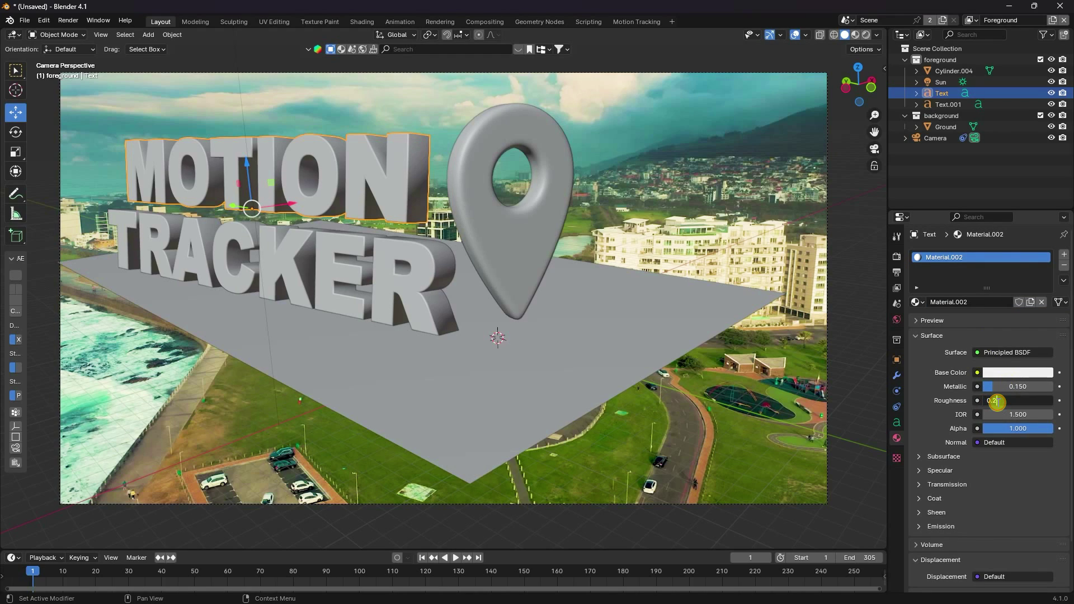
{"action": "key", "text": "Return"}
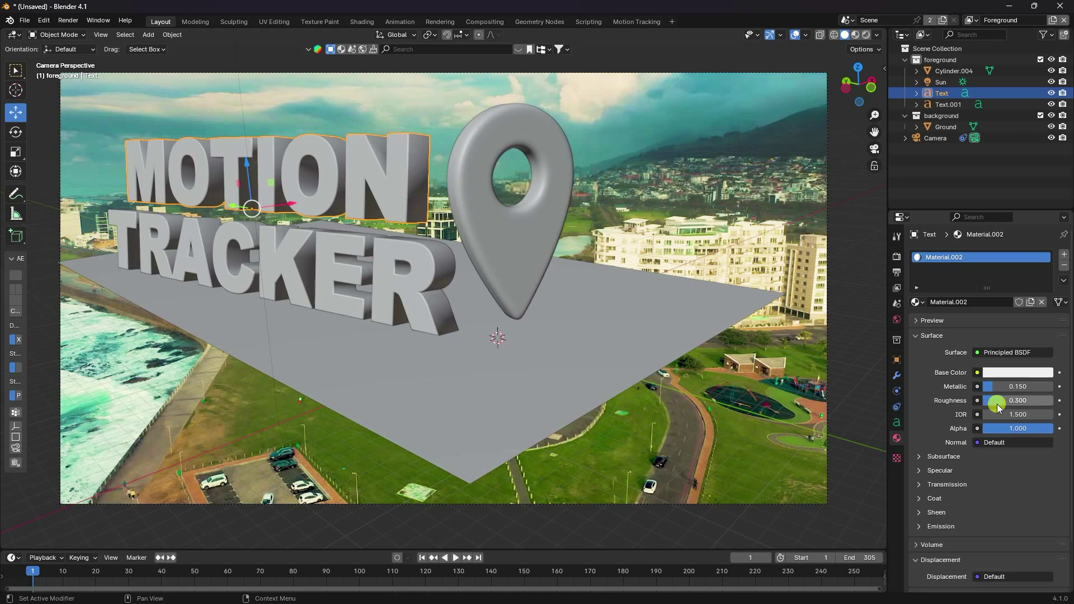
Give the "TRACKER" text its own new material with roughness 0.3 and metallic 0.15
{"action": "left_click", "coordinate": [381, 257]}
{"action": "left_click", "coordinate": [994, 302]}
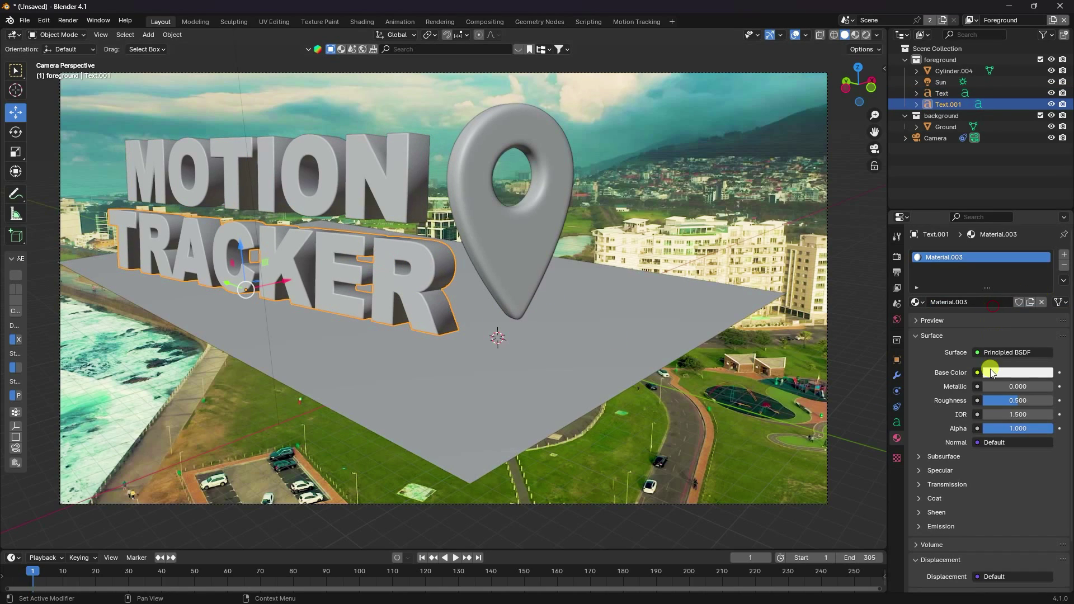
{"action": "left_click", "coordinate": [996, 401]}
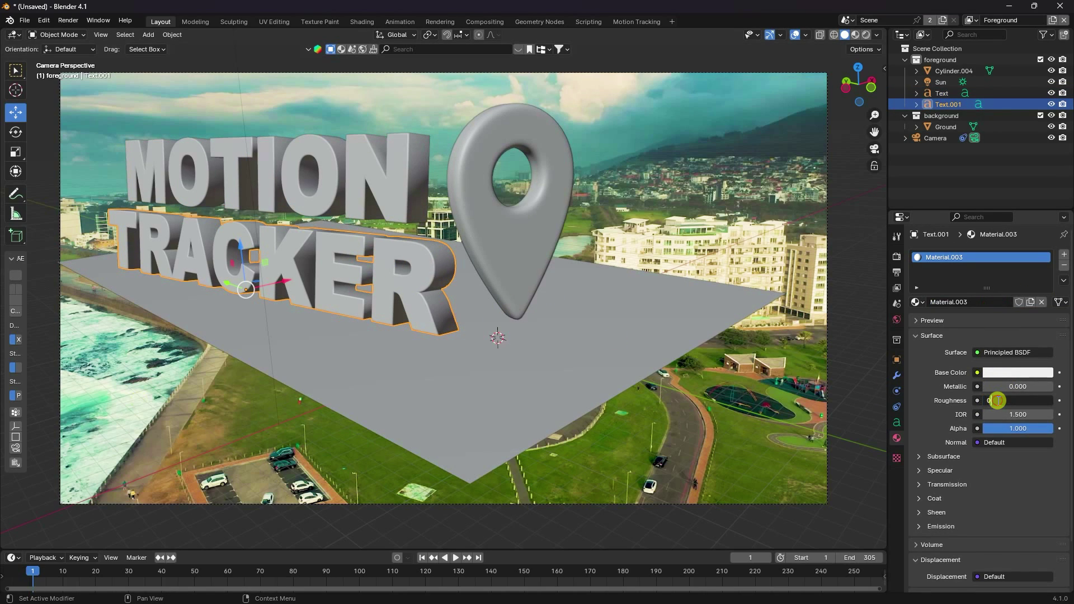
{"action": "type", "text": "0.3"}
{"action": "key", "text": "Return"}
{"action": "left_click", "coordinate": [1000, 387]}
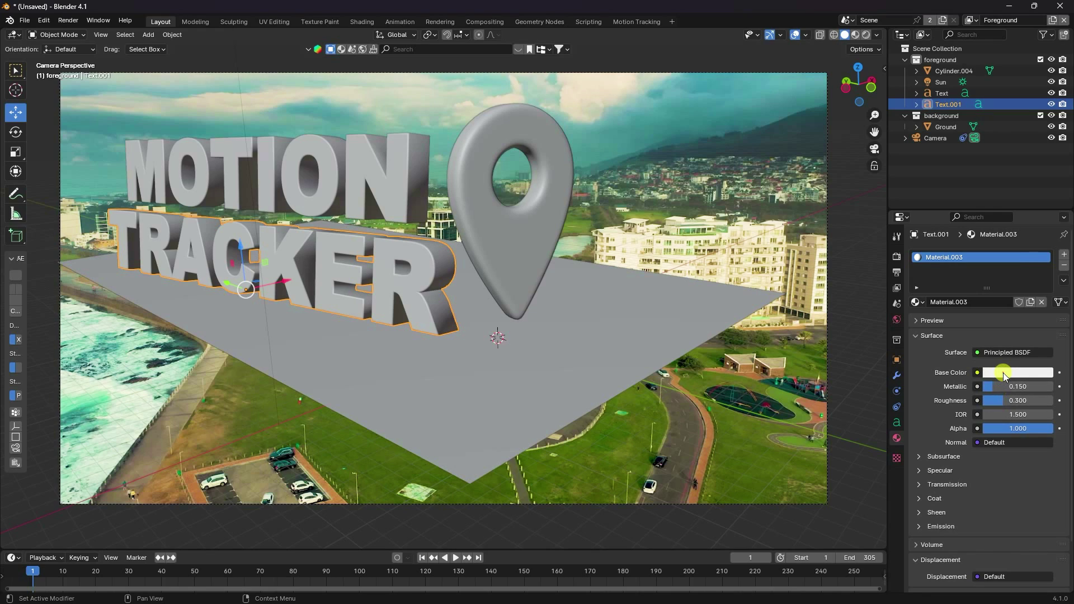
Make the "TRACKER" material's base color blue with hue 0.6 and saturation 1
{"action": "left_click", "coordinate": [1003, 373]}
{"action": "left_click", "coordinate": [988, 323]}
{"action": "type", "text": "0.6"}
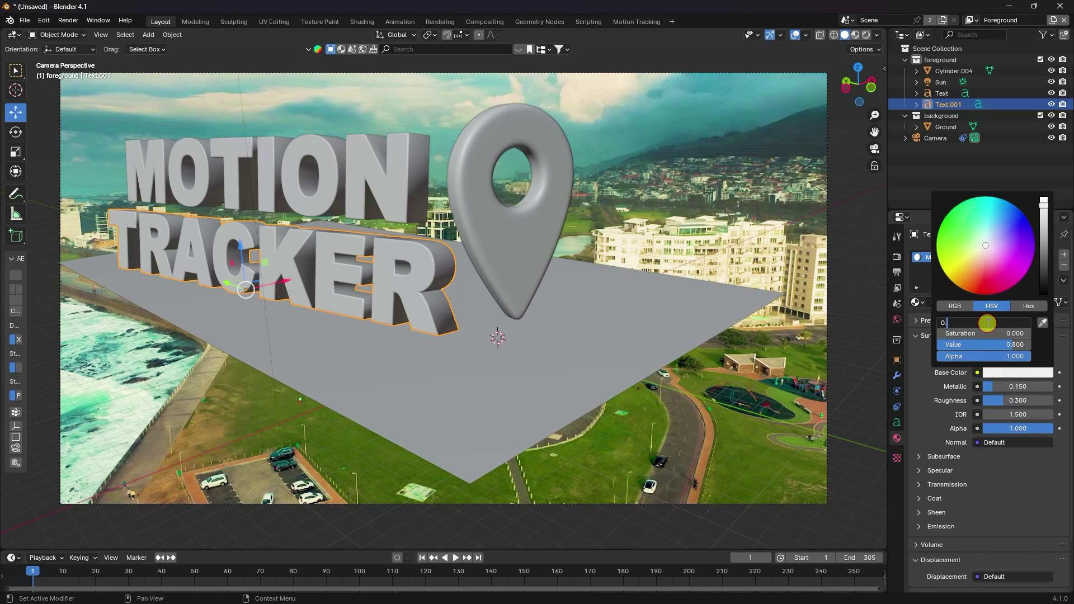
{"action": "key", "text": "Return"}
{"action": "left_click", "coordinate": [991, 334]}
{"action": "type", "text": "1"}
{"action": "key", "text": "Return"}
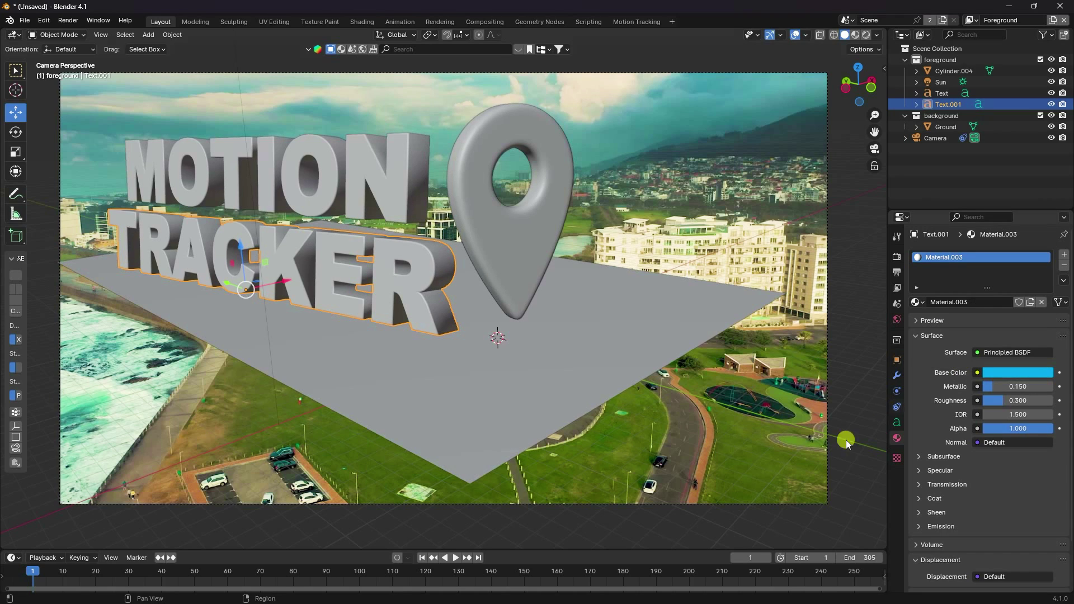
Render frame 1 as an image, inspect the text and pin over the footage, and close the render window
{"action": "left_click", "coordinate": [64, 22]}
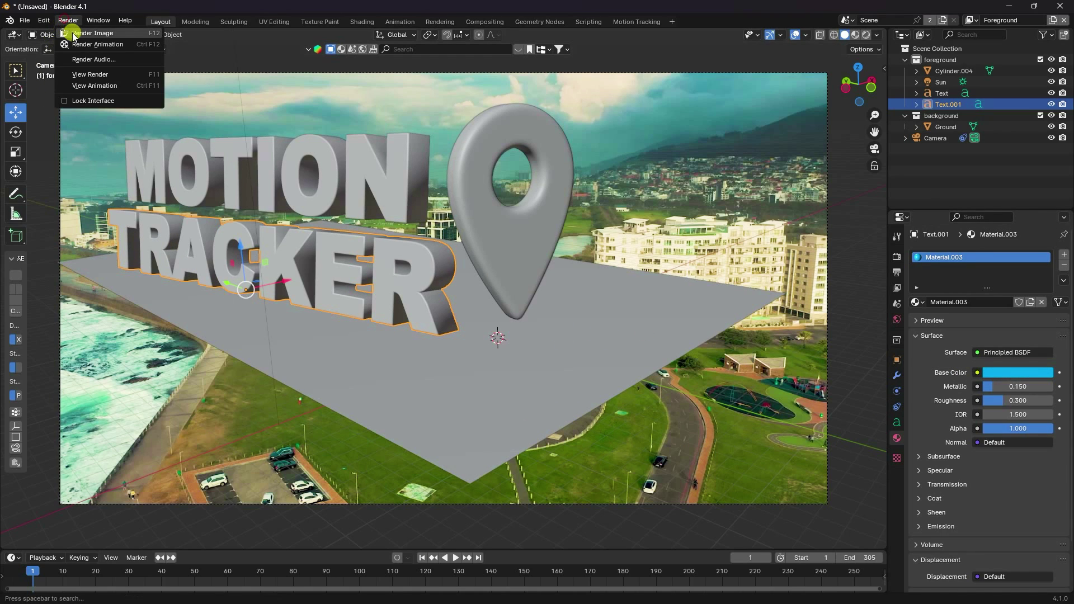
{"action": "left_click", "coordinate": [85, 34]}
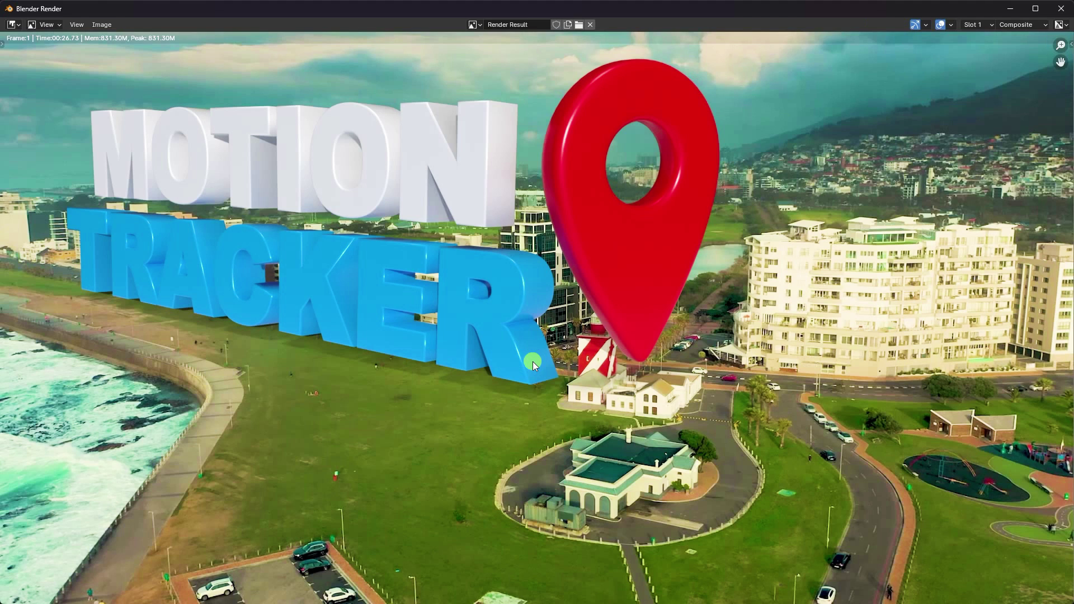
{"action": "scroll", "coordinate": [402, 294], "scroll_direction": "down", "scroll_amount": 4}
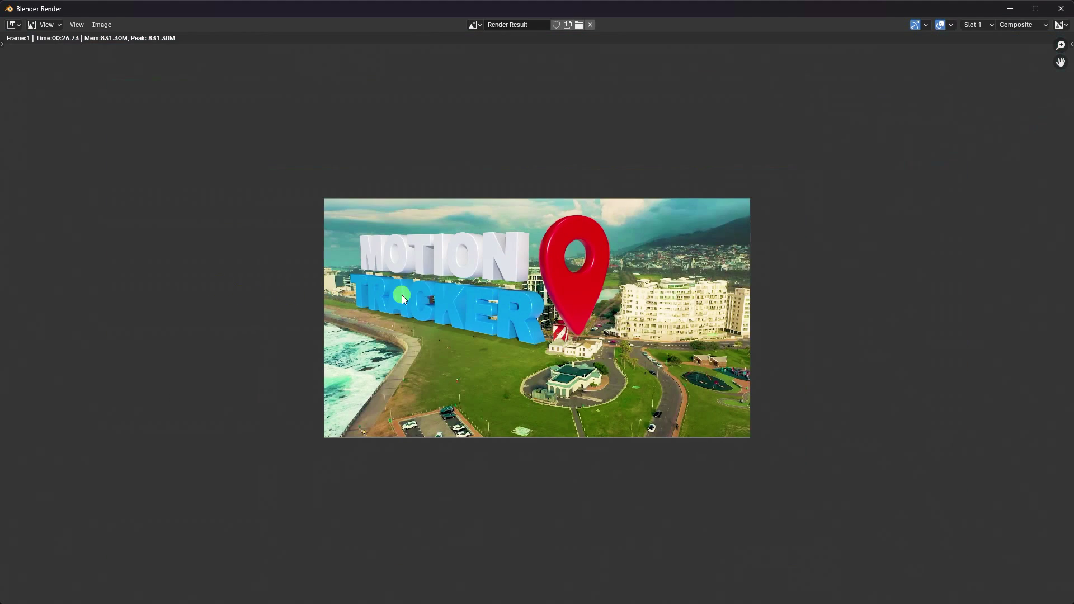
{"action": "scroll", "coordinate": [494, 294], "scroll_direction": "up", "scroll_amount": 3}
{"action": "scroll", "coordinate": [494, 295], "scroll_direction": "up", "scroll_amount": 1}
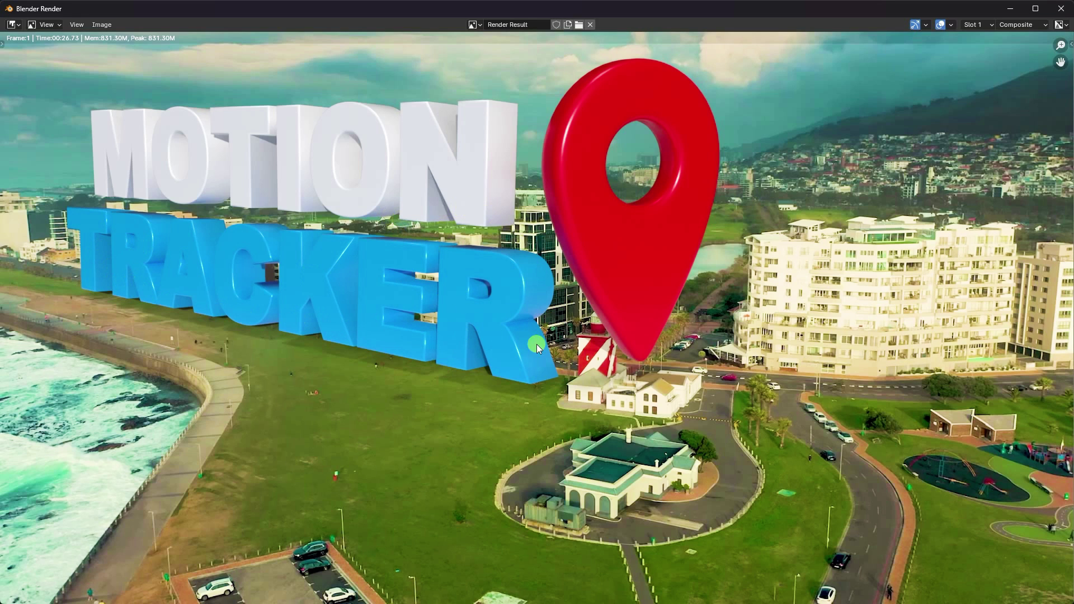
{"action": "left_click", "coordinate": [1063, 7]}
Move both text objects slightly down along Z to the ground in the right view and return to the camera view
{"action": "key", "text": "KP_3"}
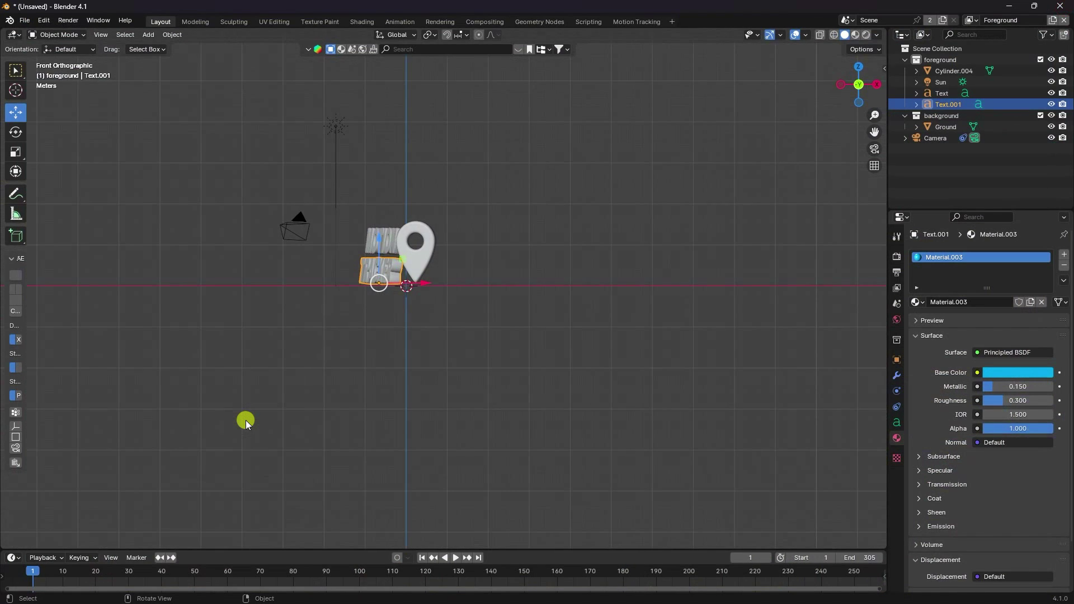
{"action": "scroll", "coordinate": [560, 260], "scroll_direction": "up", "scroll_amount": 10}
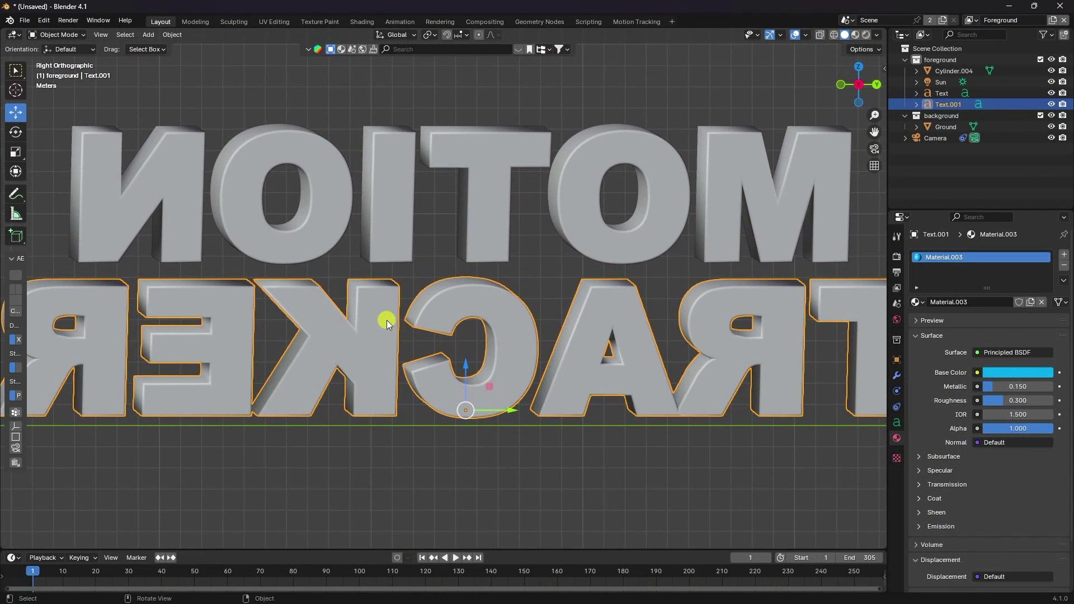
{"action": "left_click", "coordinate": [385, 223], "text": "shift"}
{"action": "left_click_drag", "start_coordinate": [465, 283], "coordinate": [469, 290]}
{"action": "scroll", "coordinate": [464, 356], "scroll_direction": "down", "scroll_amount": 5}
{"action": "middle_click_drag", "start_coordinate": [465, 357], "coordinate": [125, 375]}
{"action": "key", "text": "KP_0"}
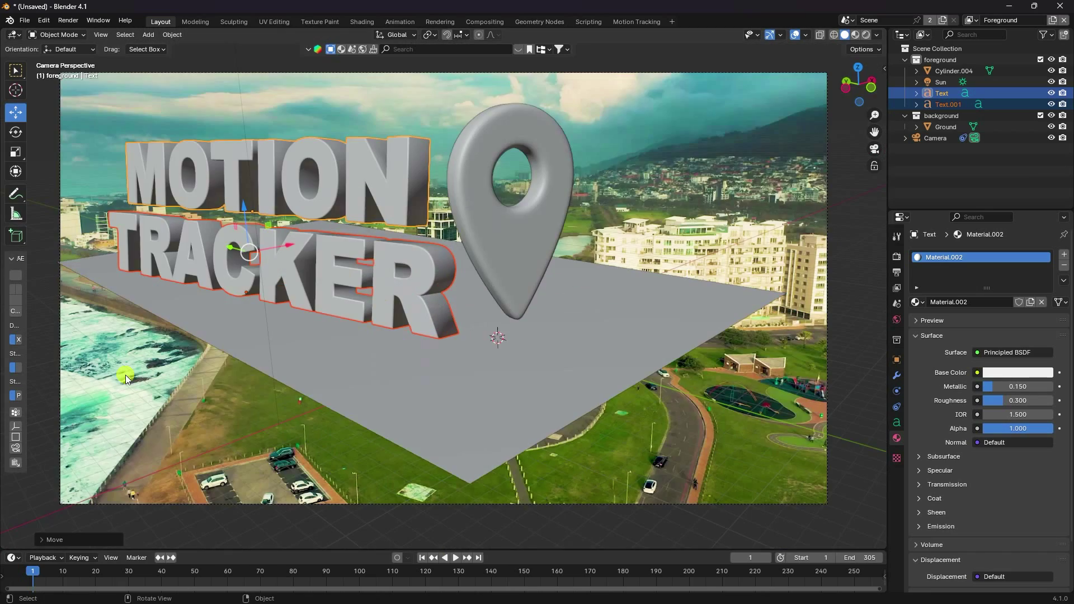
Play the animation through the camera to check how the text and pin follow the footage, stopping at frame 305
{"action": "left_click", "coordinate": [455, 557]}
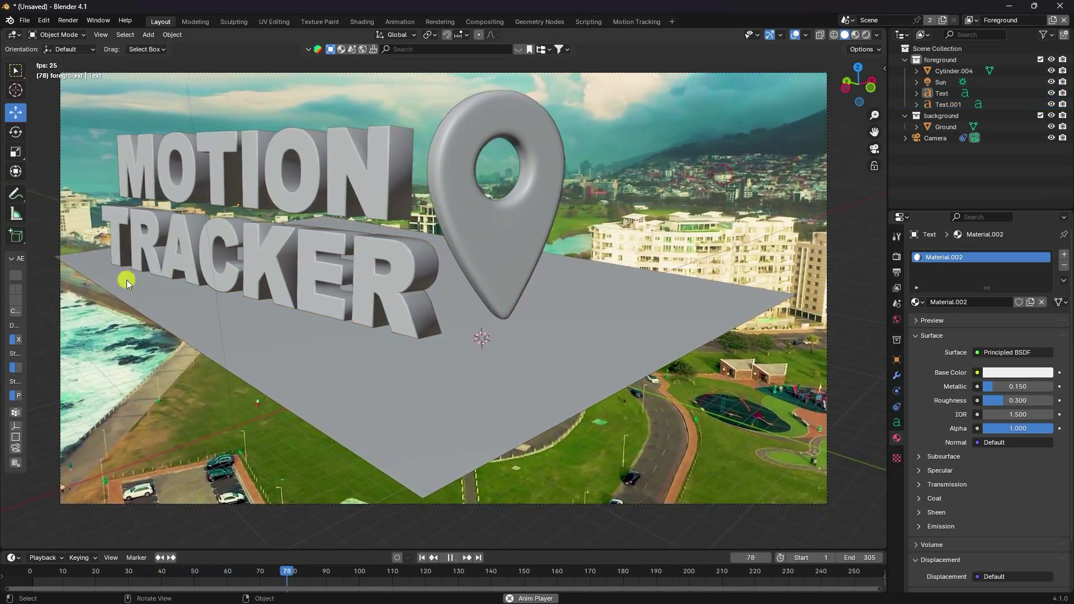
{"action": "left_click", "coordinate": [443, 347]}
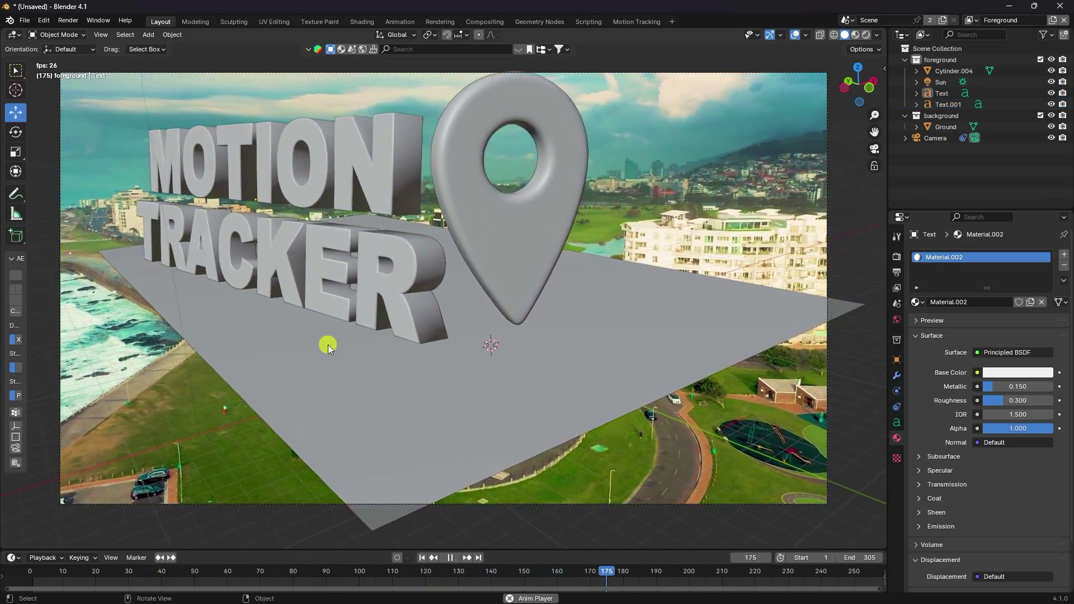
{"action": "scroll", "coordinate": [325, 363], "scroll_direction": "down", "scroll_amount": 2}
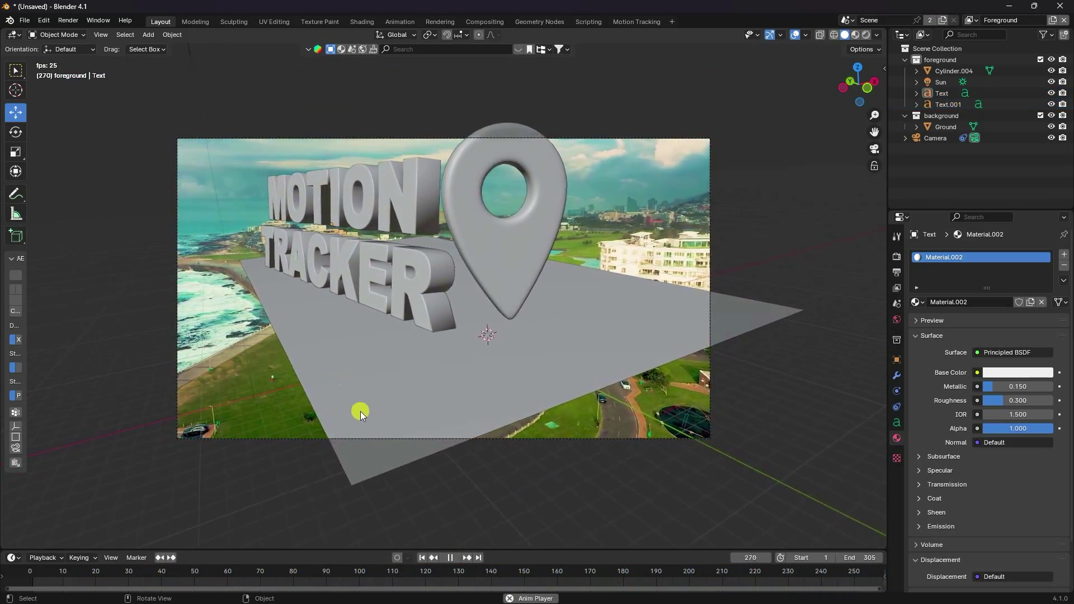
{"action": "left_click", "coordinate": [449, 558]}
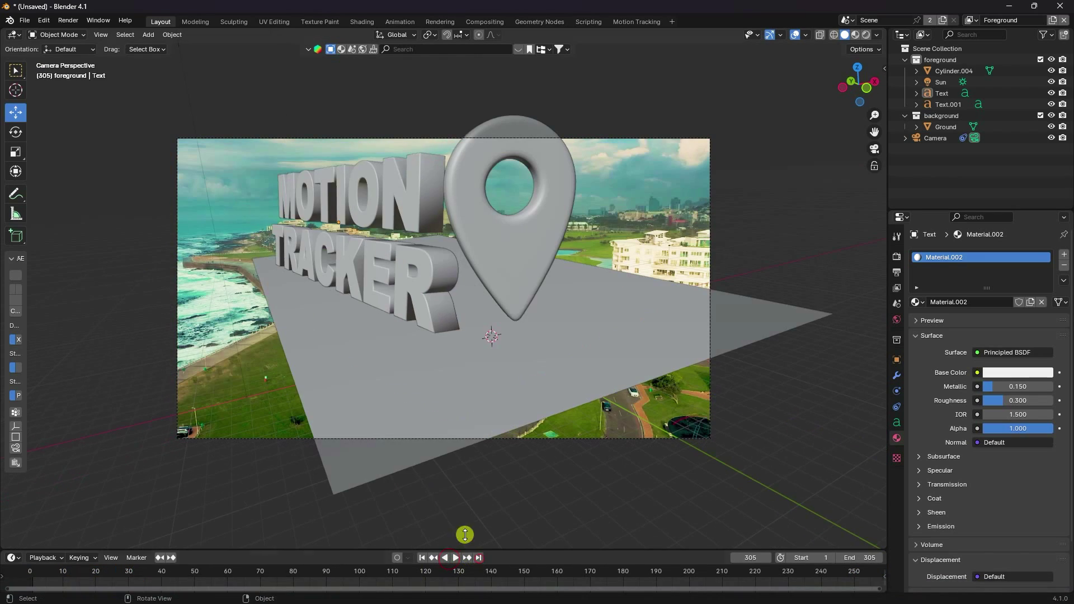
Render frame 305 as an image and examine how the text and pin sit in the footage
{"action": "left_click", "coordinate": [67, 21]}
{"action": "left_click", "coordinate": [151, 106]}
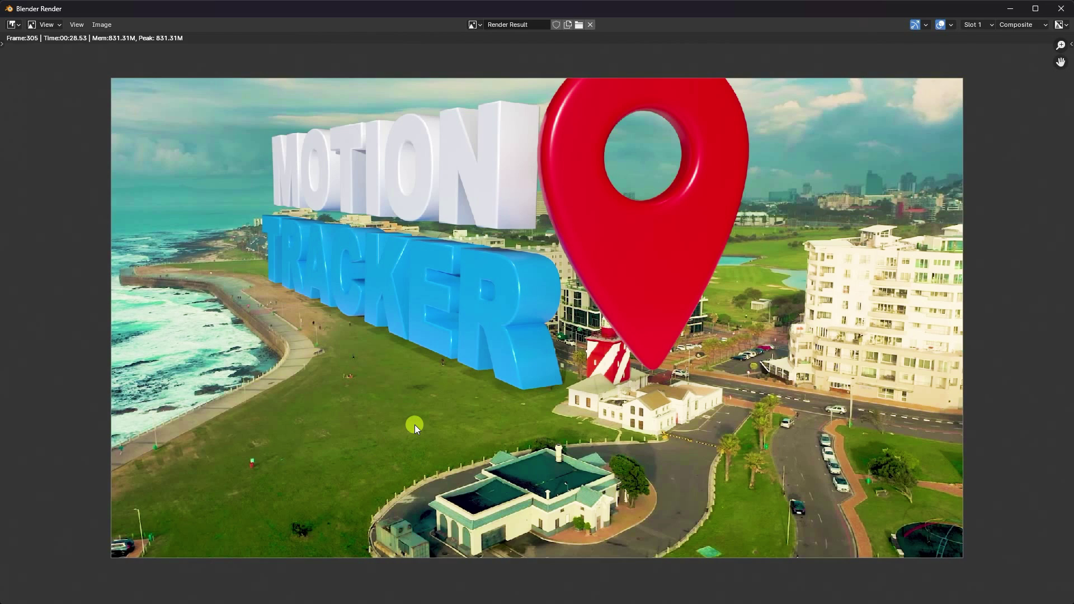
{"action": "scroll", "coordinate": [415, 424], "scroll_direction": "up", "scroll_amount": 1}
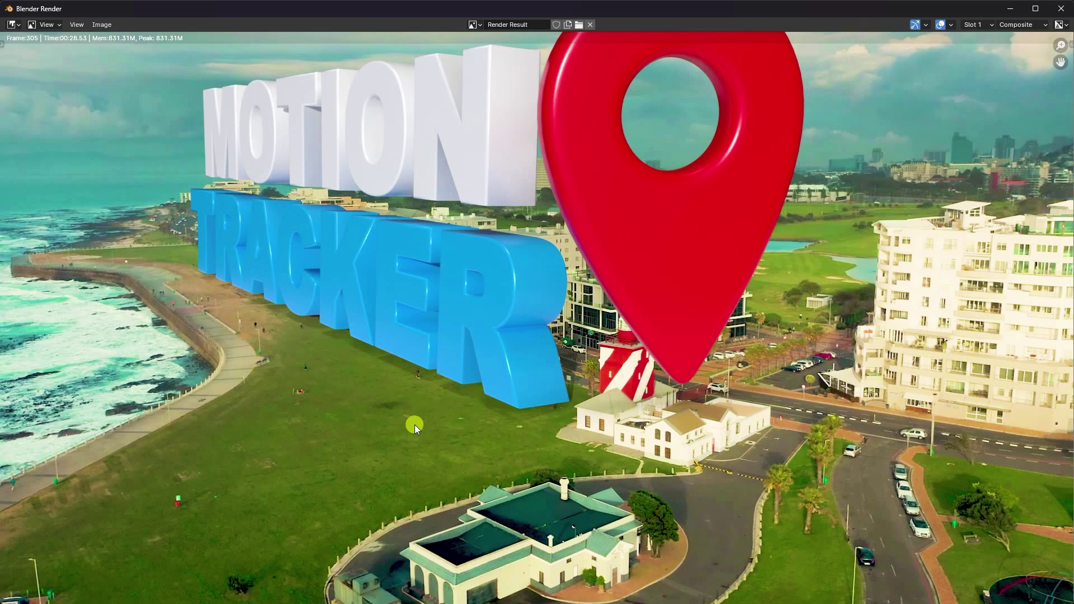